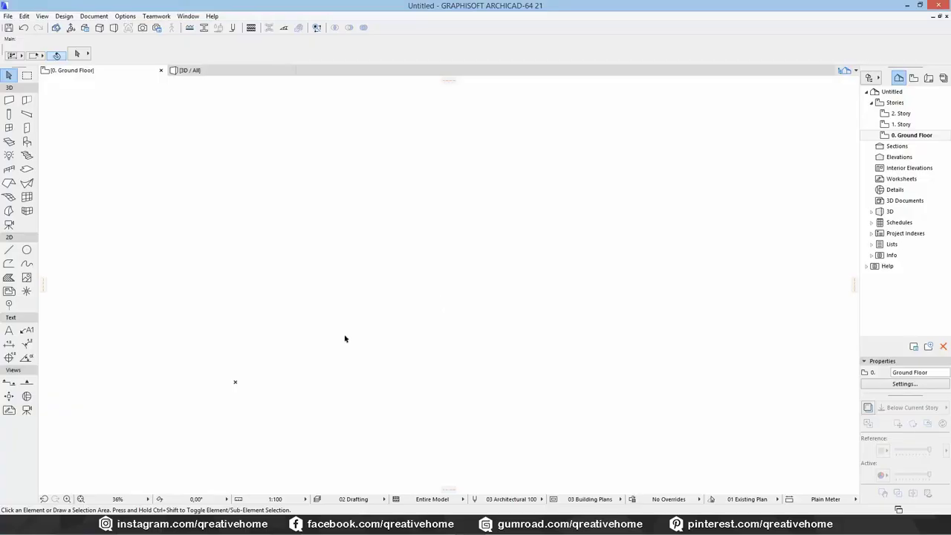
# Draw a horizontal line about 20 m long starting from the project origin
pyautogui.press('l')
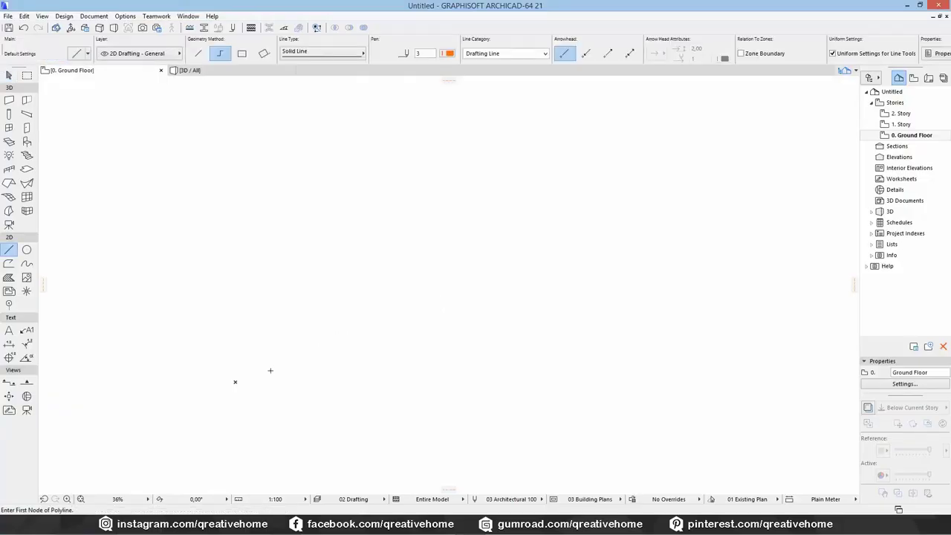
pyautogui.click(235, 381)
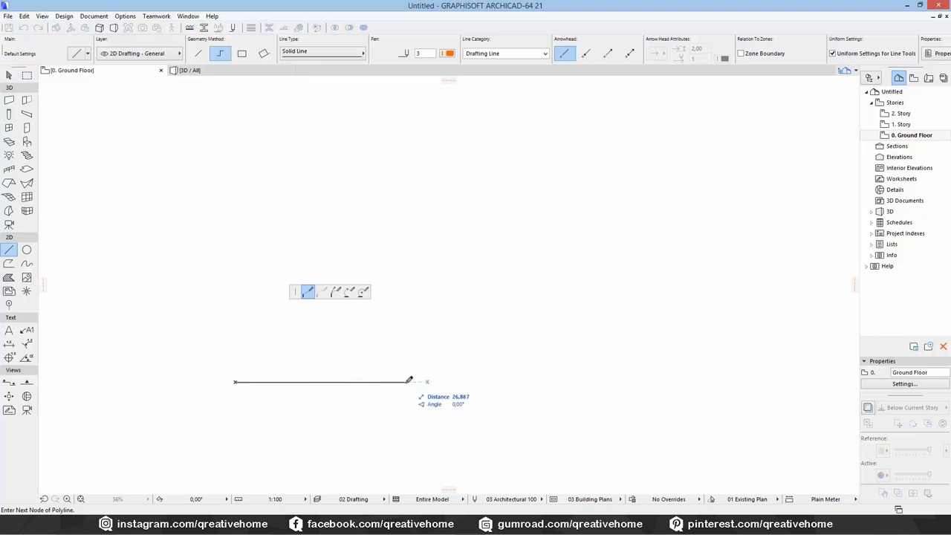
pyautogui.write('2')
pyautogui.press('Return')
pyautogui.press('Return')
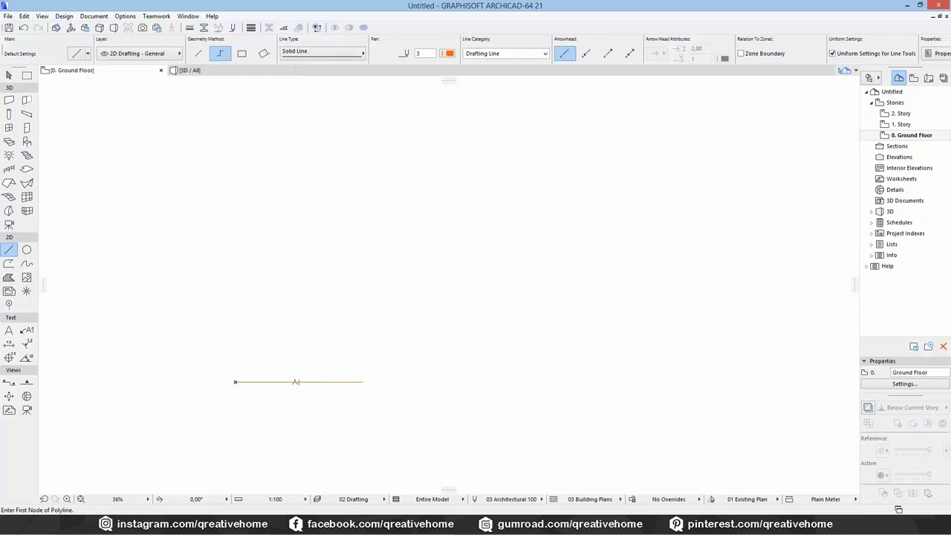
# Draw a vertical line about 6 m high upward from the midpoint of the horizontal line
pyautogui.click(298, 381)
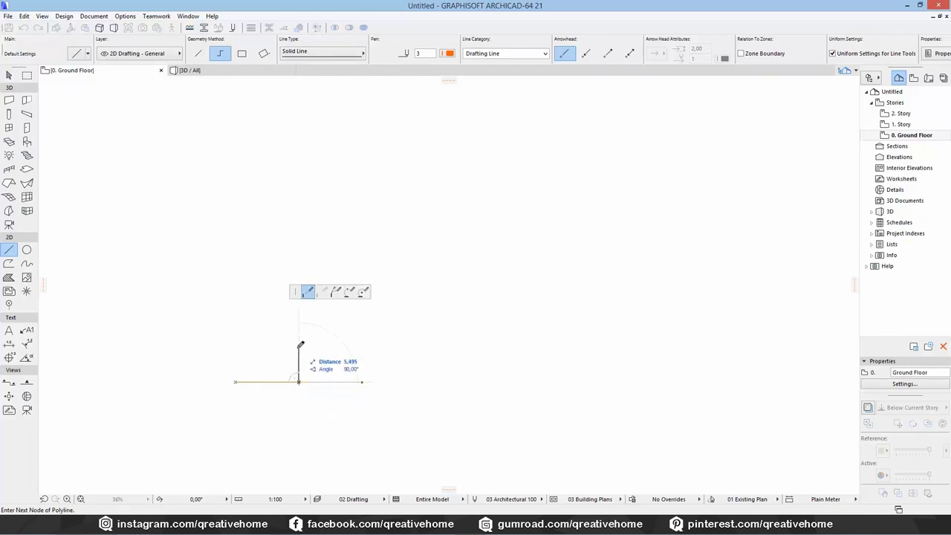
pyautogui.doubleClick(299, 346)
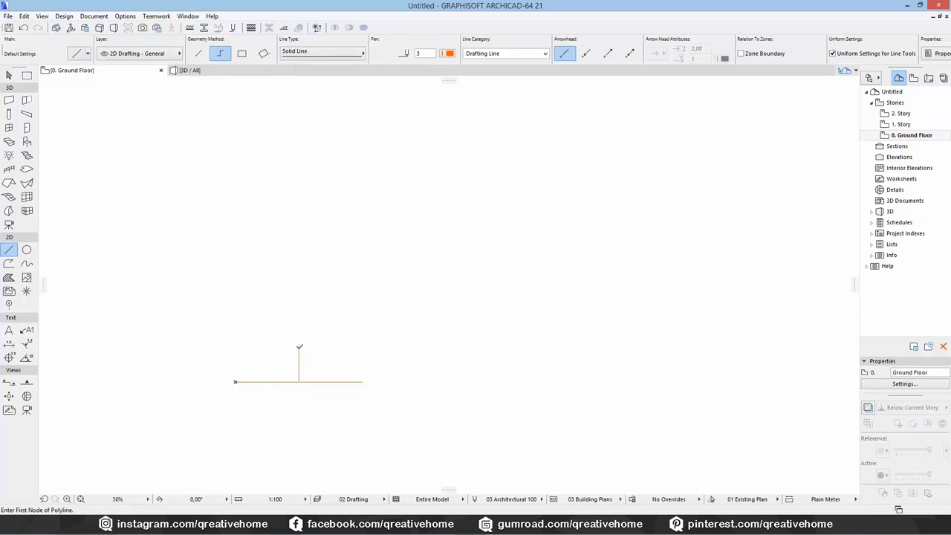
pyautogui.press('Escape')
# Curve the horizontal line into an arc that passes through the top end of the vertical line
pyautogui.click(309, 383)
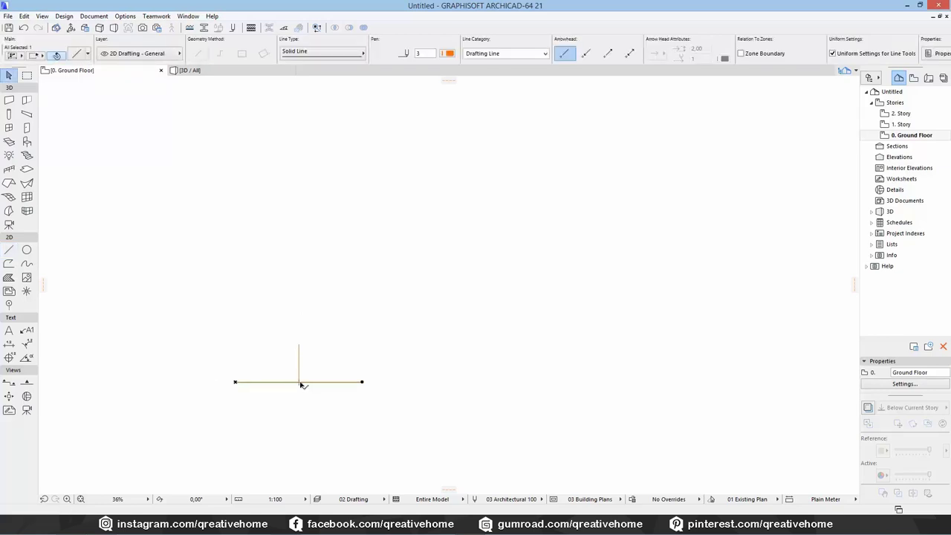
pyautogui.click(307, 384)
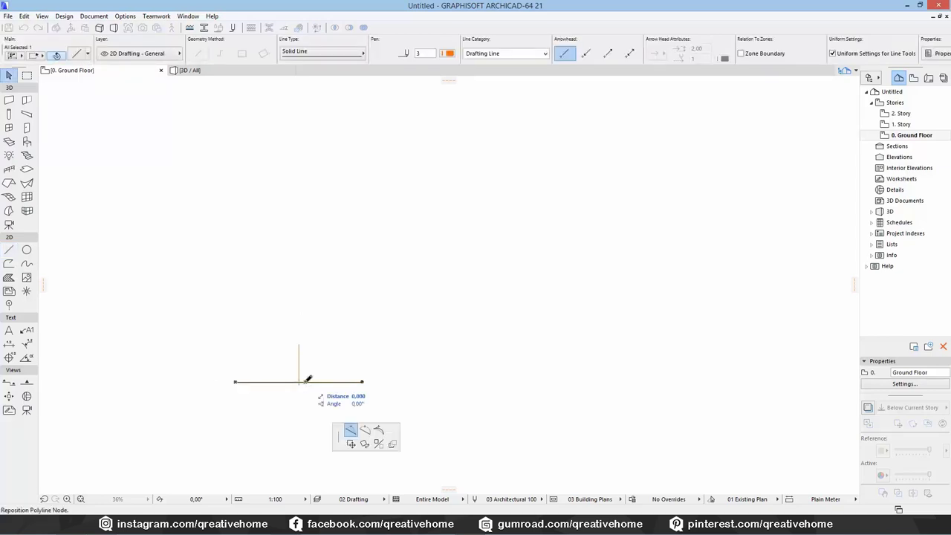
pyautogui.click(364, 432)
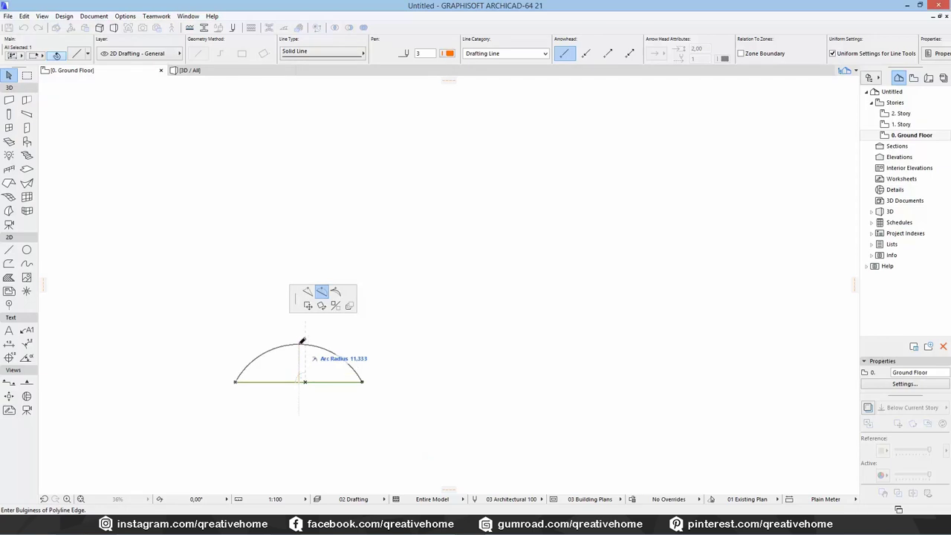
pyautogui.click(300, 343)
pyautogui.scroll(3, 300, 372)
pyautogui.scroll(5, 299, 371)
pyautogui.moveTo(333, 371); pyautogui.dragTo(392, 317, button='middle')
pyautogui.scroll(-2, 397, 325)
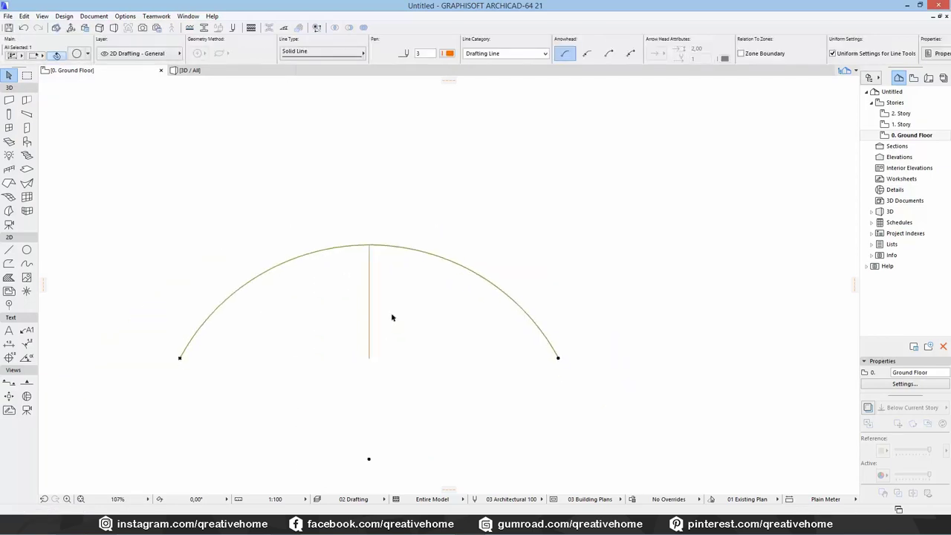
pyautogui.press('Escape')
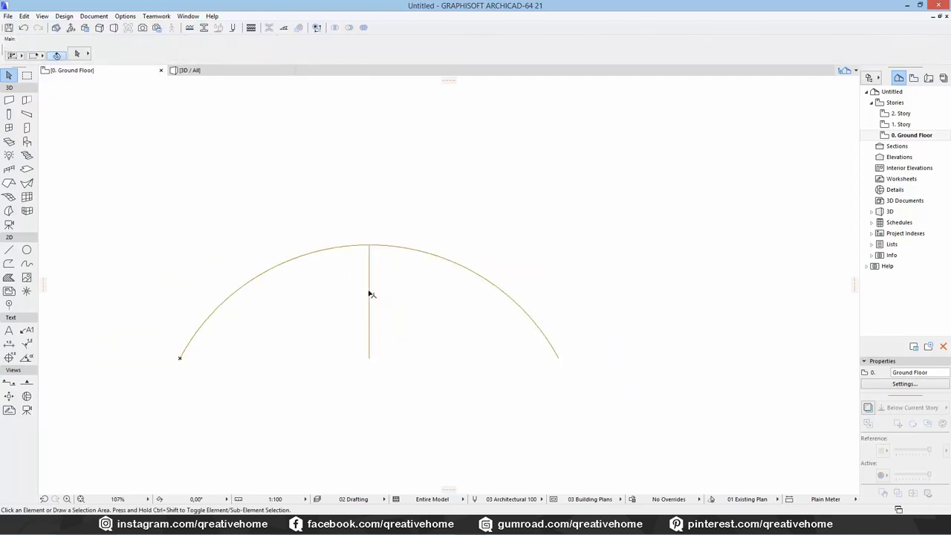
# Delete the vertical helper line beneath the arc
pyautogui.click(370, 295)
pyautogui.press('Delete')
pyautogui.moveTo(370, 297); pyautogui.dragTo(394, 285, button='middle')
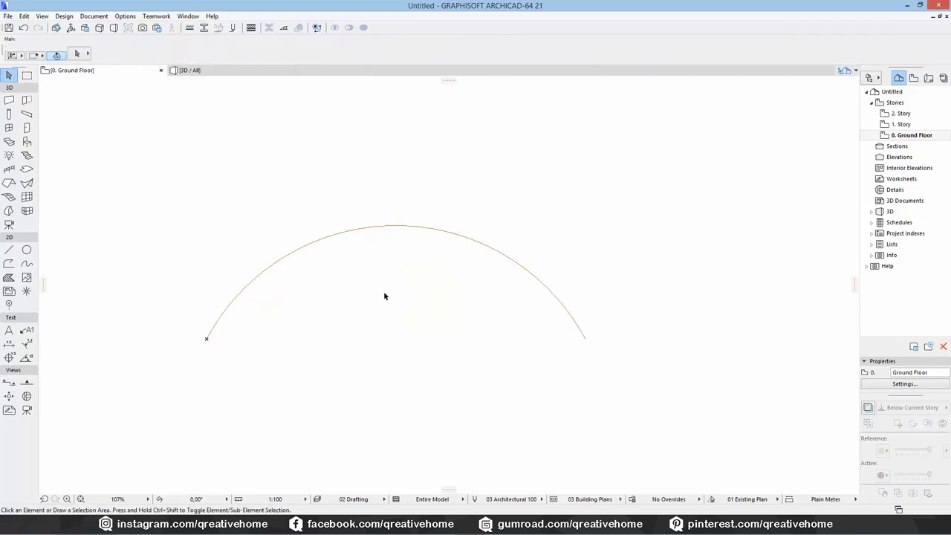
# Create an extruded shell with the Detailed construction method, using the arc as its profile and an extrusion length of 30
pyautogui.click(26, 184)
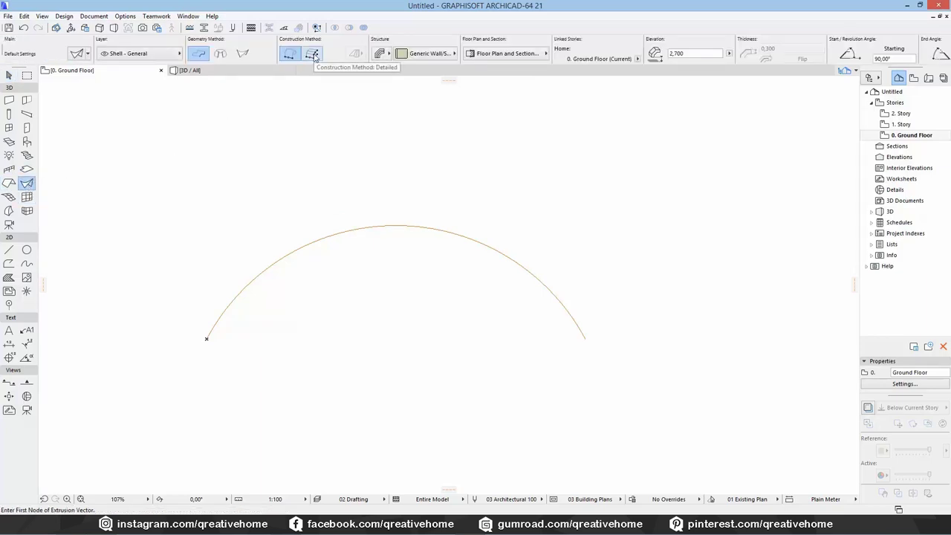
pyautogui.click(313, 56)
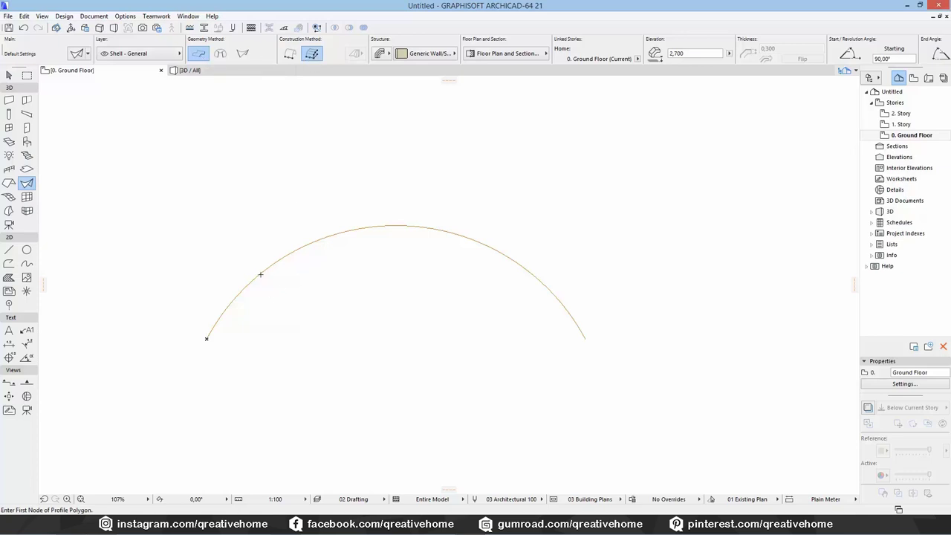
pyautogui.click(260, 278)
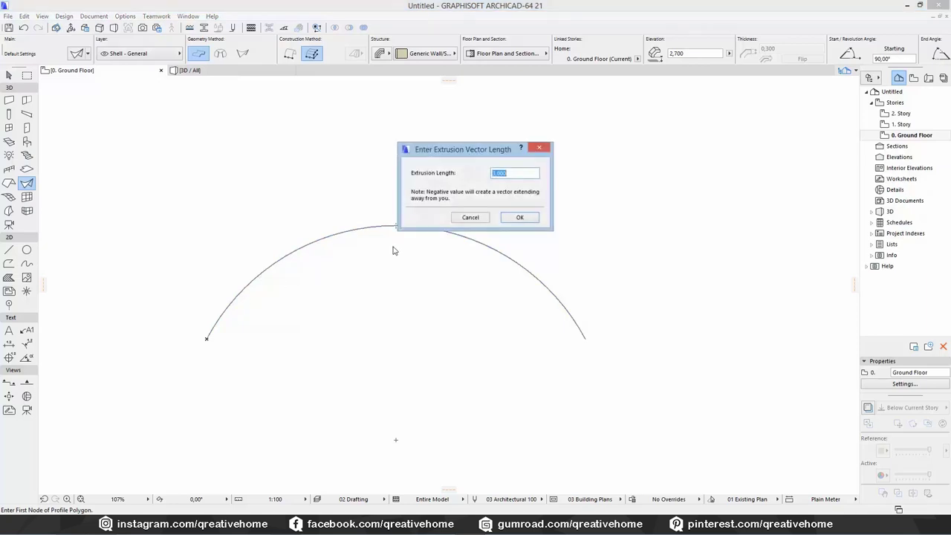
pyautogui.write('30')
pyautogui.click(519, 217)
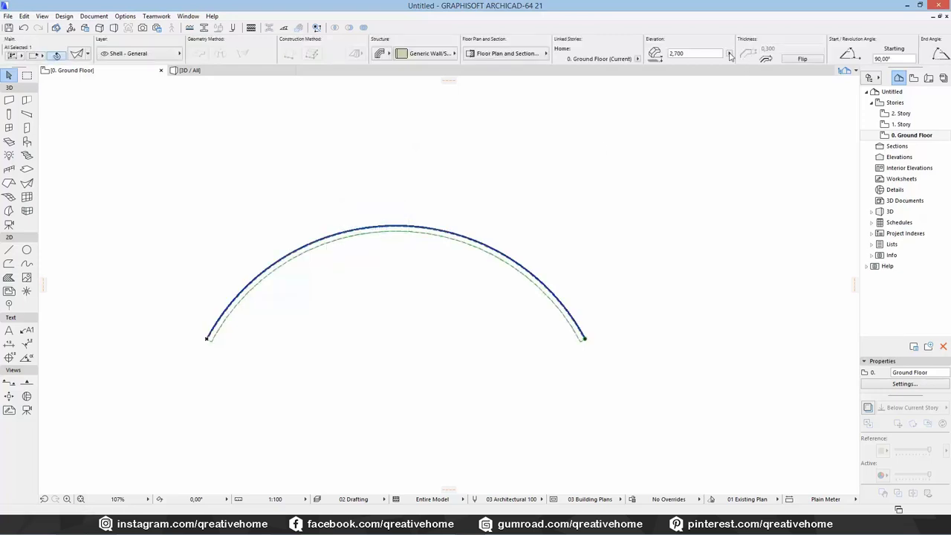
# Switch the shell's structure from the composite to a single building material and assign IF-05 Plywood
pyautogui.click(423, 57)
pyautogui.click(385, 56)
pyautogui.click(405, 56)
pyautogui.click(411, 59)
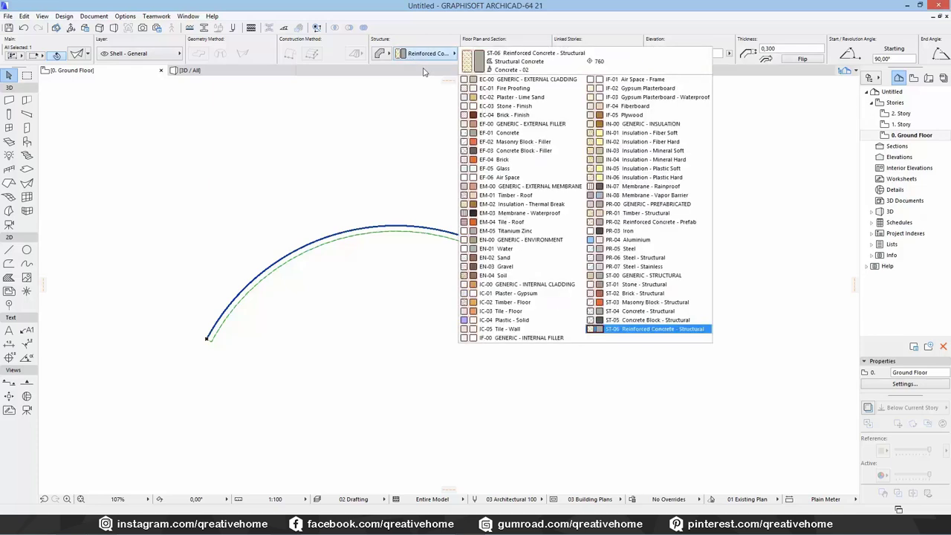
pyautogui.click(424, 71)
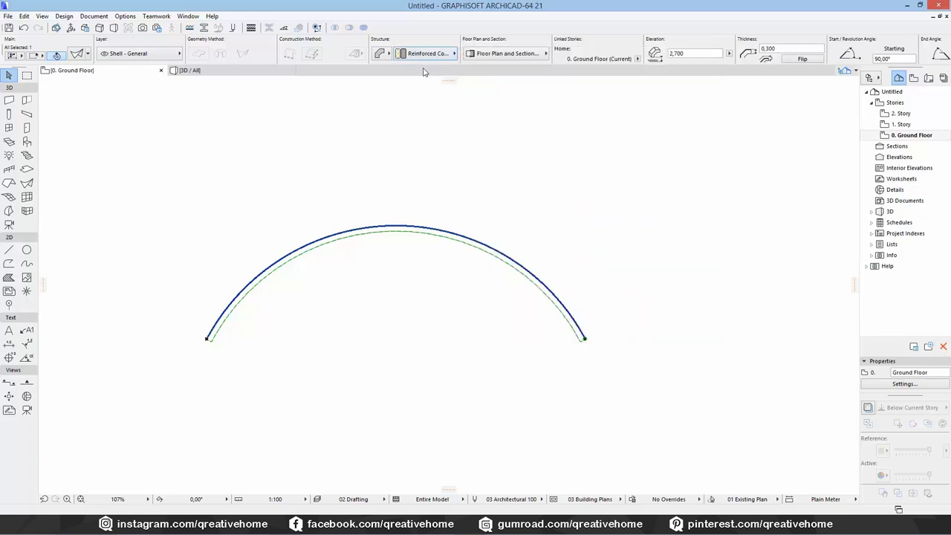
pyautogui.click(426, 57)
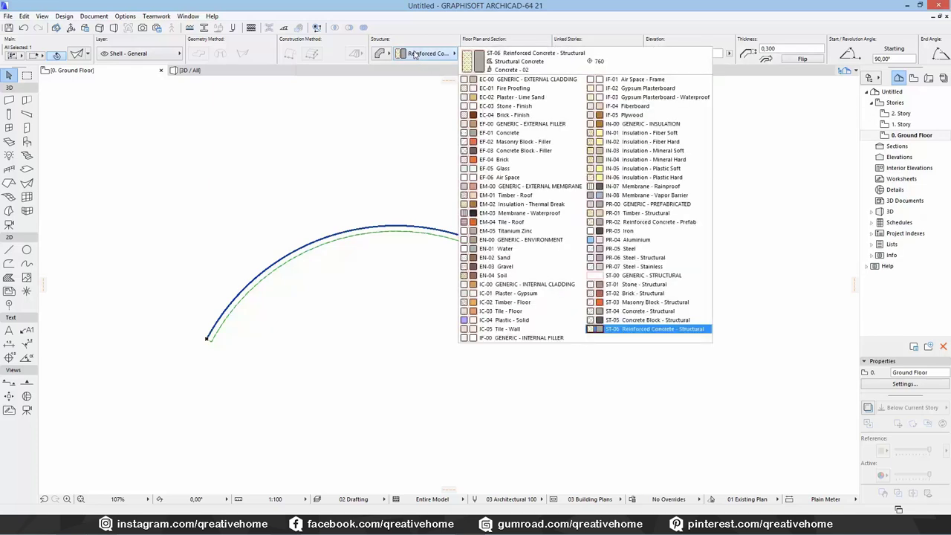
pyautogui.click(646, 117)
# Set the shell's thickness to 0,2 and deselect it
pyautogui.click(777, 46)
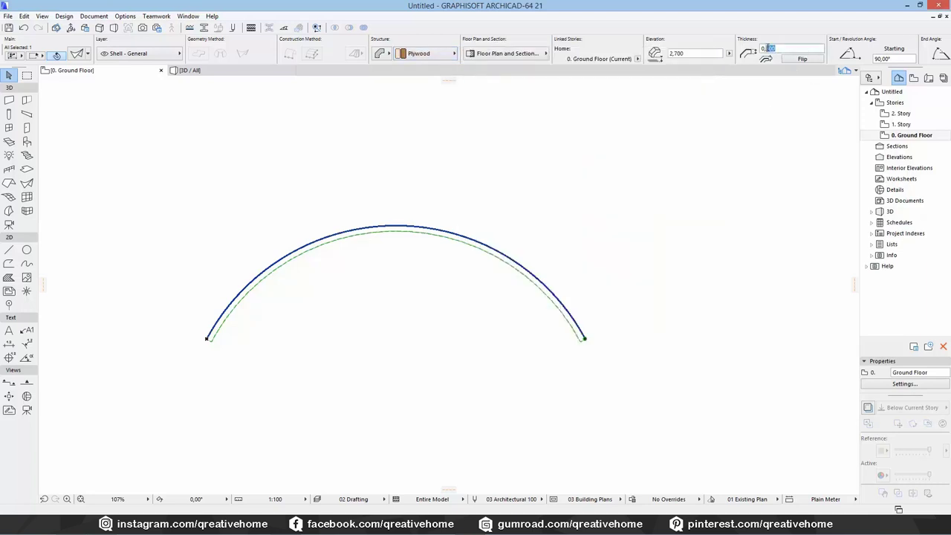
pyautogui.write('0,2')
pyautogui.press('Return')
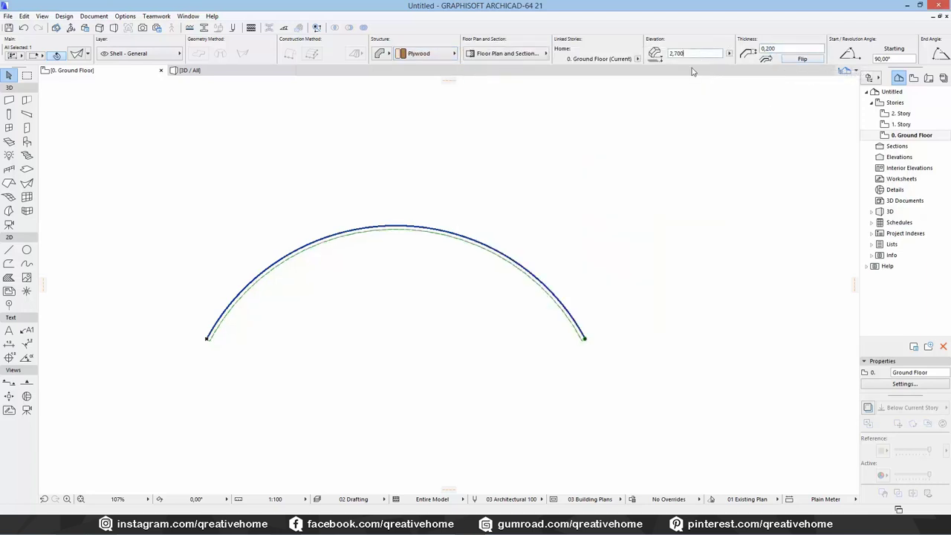
pyautogui.press('Escape')
# Place a vertical section line about 37 m long through the crown of the arched shell, looking toward its right half
pyautogui.scroll(4, 334, 279)
pyautogui.moveTo(338, 234); pyautogui.dragTo(366, 175, button='middle')
pyautogui.scroll(-6, 365, 175)
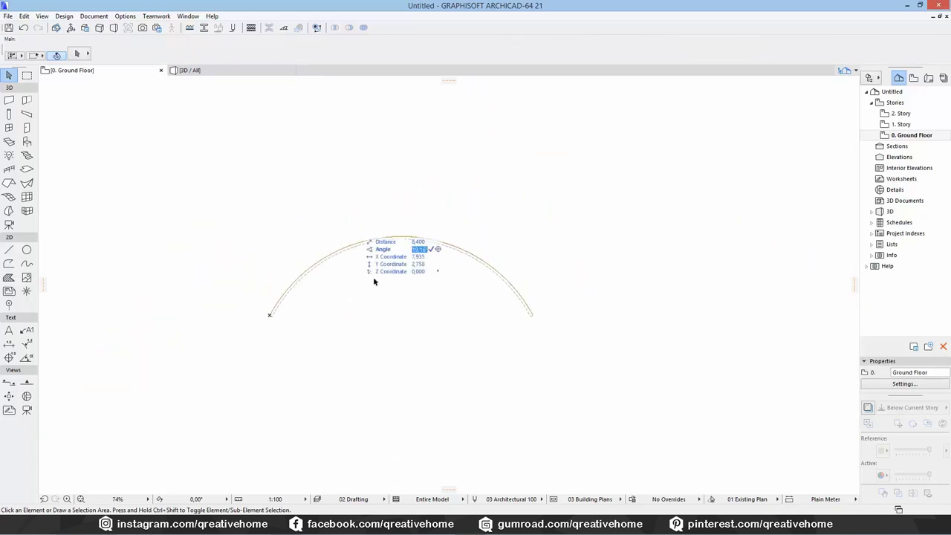
pyautogui.click(8, 381)
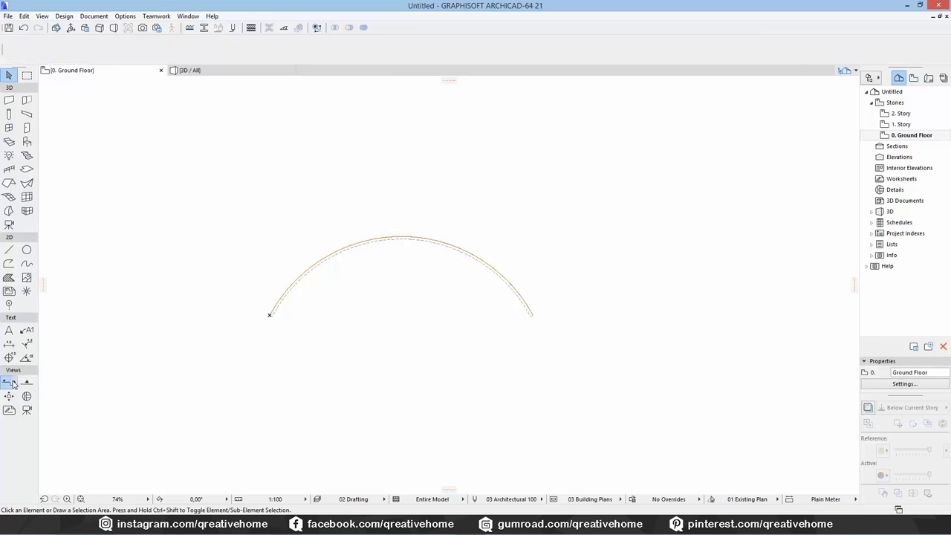
pyautogui.moveTo(335, 309); pyautogui.dragTo(369, 350, button='middle')
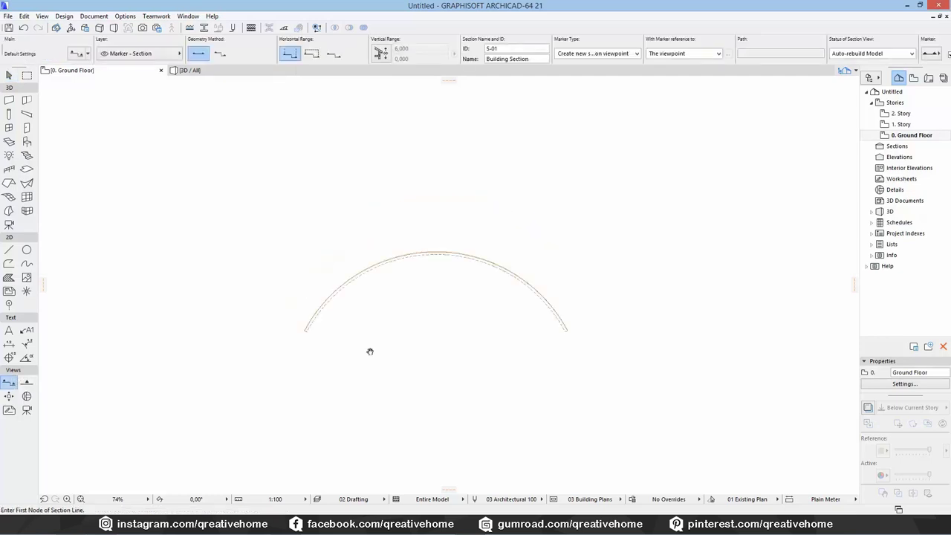
pyautogui.click(436, 134)
pyautogui.scroll(-3, 437, 157)
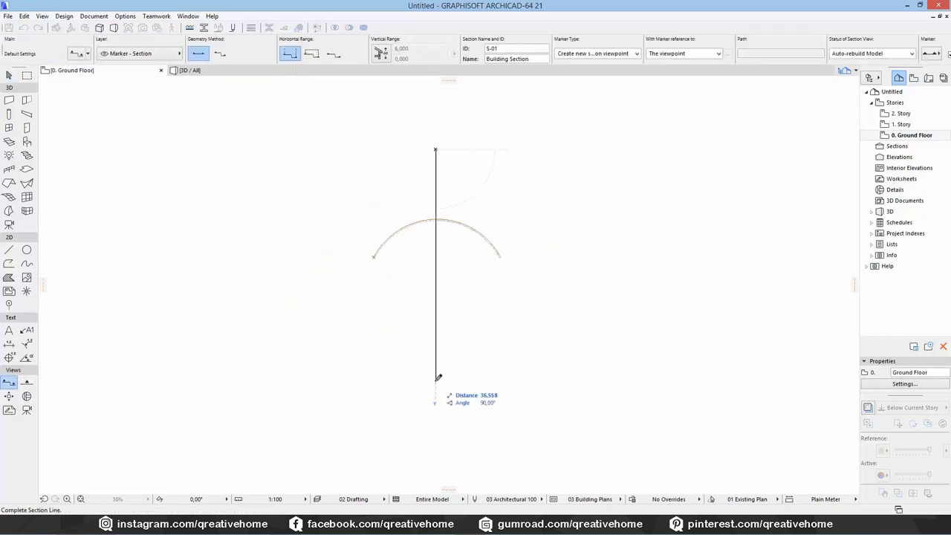
pyautogui.doubleClick(439, 378)
pyautogui.click(439, 266)
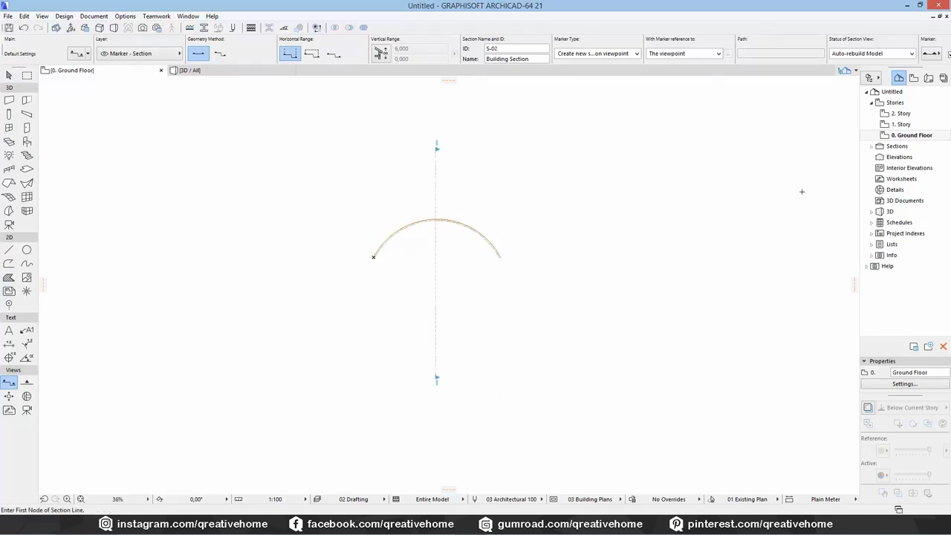
# In building section S-01, rotate the upright shell 90° clockwise about its lower-right corner so it lies horizontally
pyautogui.click(870, 147)
pyautogui.doubleClick(906, 157)
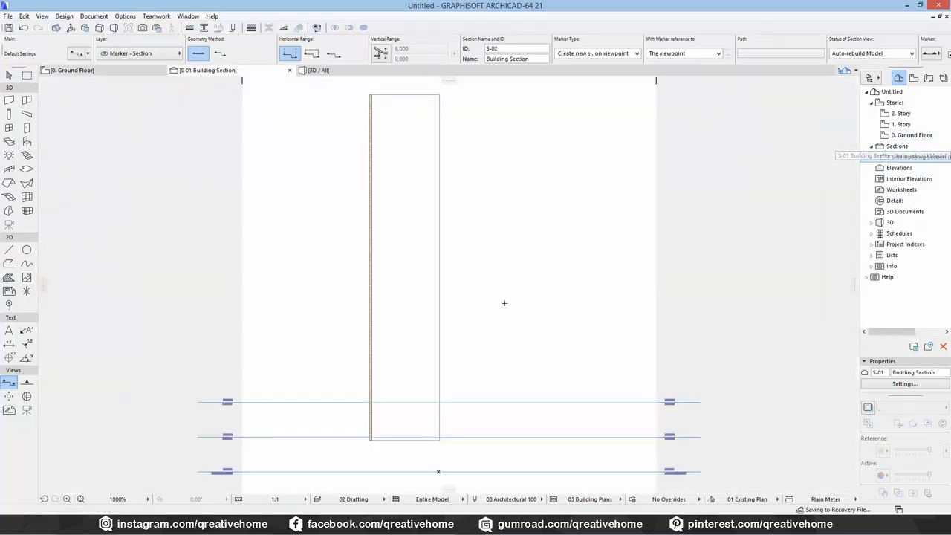
pyautogui.click(375, 244)
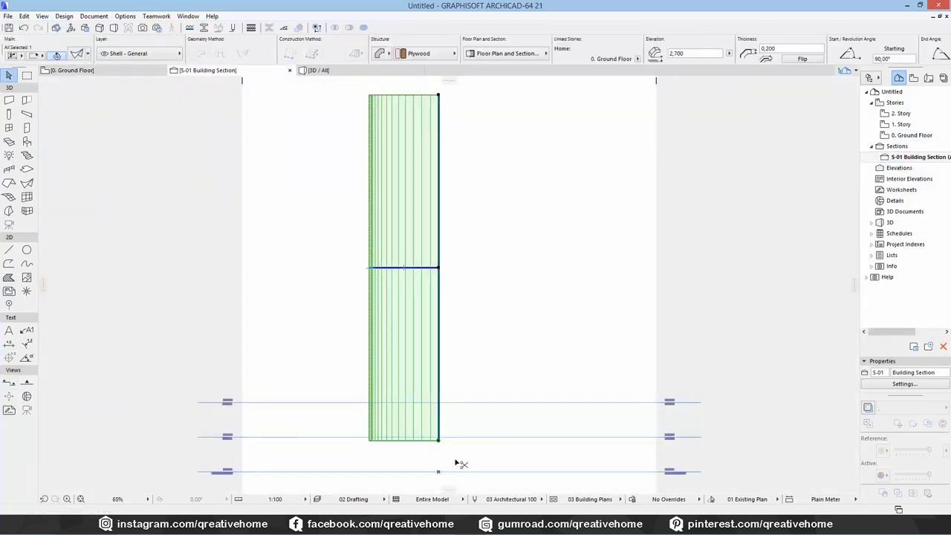
pyautogui.click(438, 440)
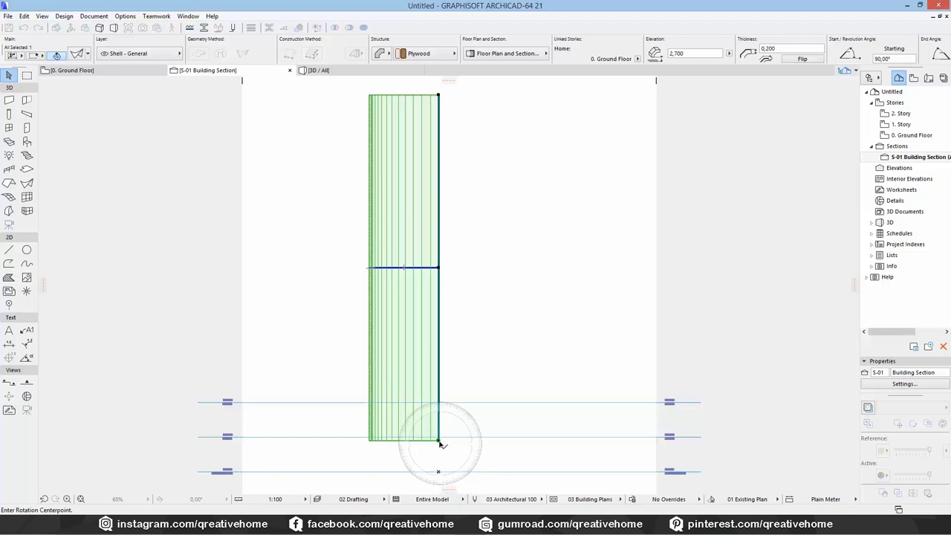
pyautogui.click(325, 439)
pyautogui.click(440, 269)
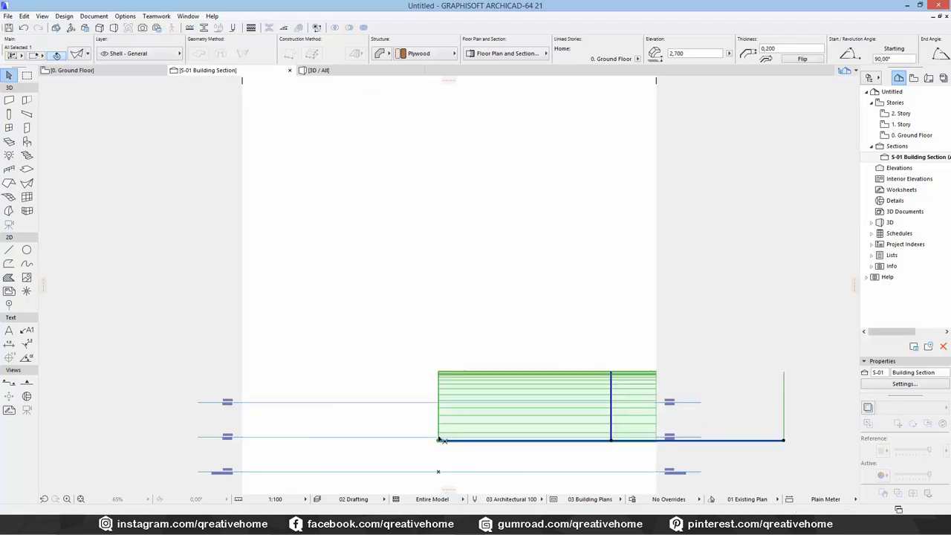
# Move the shell about 13,8 m horizontally to the left within the section and deselect it
pyautogui.hotkey('ctrl', 'd')
pyautogui.click(439, 441)
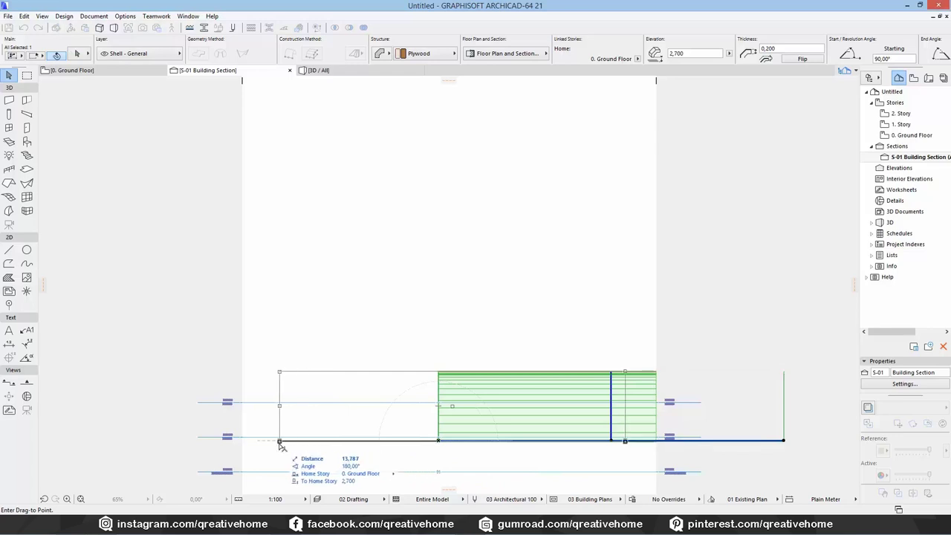
pyautogui.click(280, 441)
pyautogui.click(336, 220)
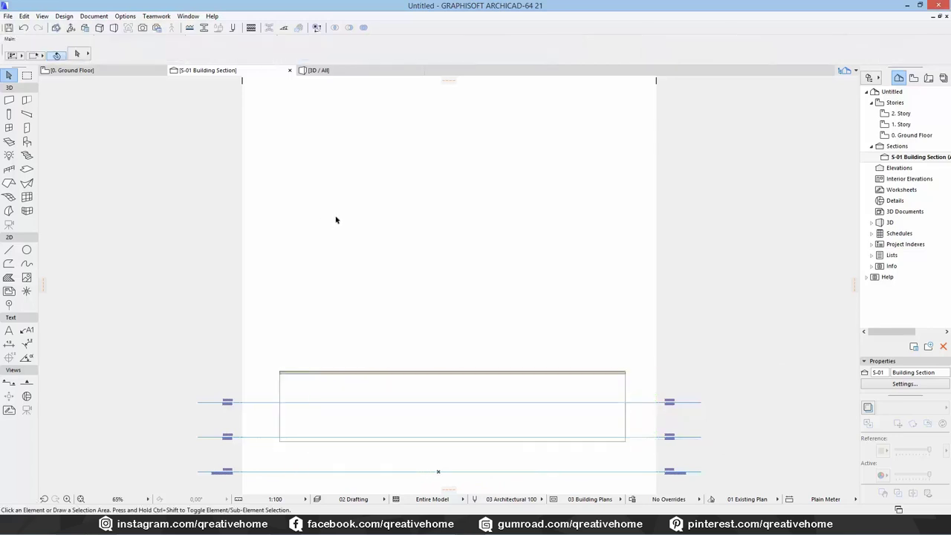
# On the ground floor plan, draw a diagonal line at about 45° from the shell outline's lower left edge to its upper right edge
pyautogui.click(75, 70)
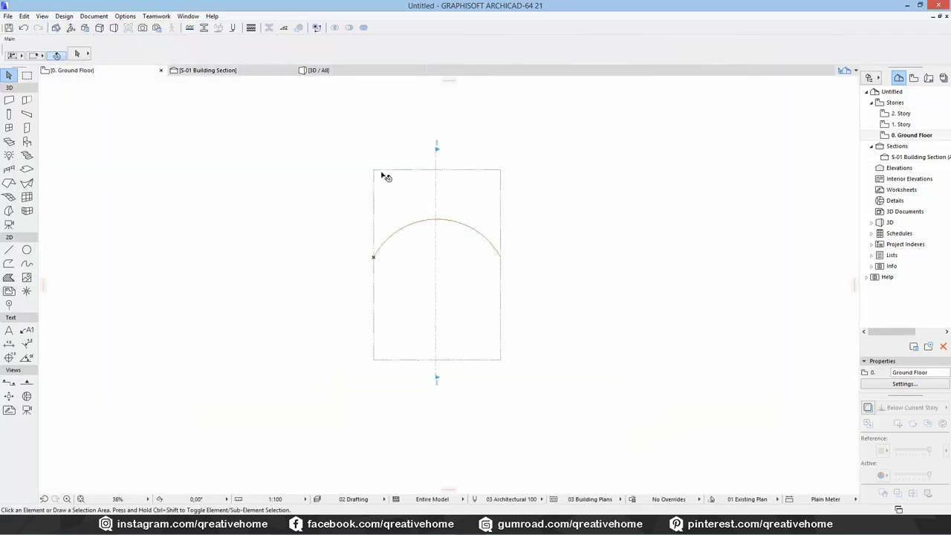
pyautogui.moveTo(534, 213); pyautogui.dragTo(527, 224, button='middle')
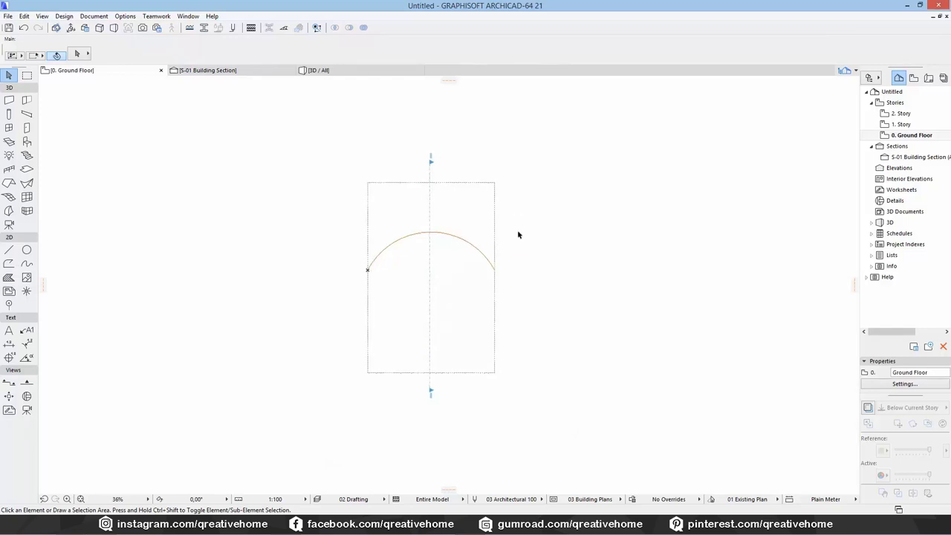
pyautogui.press('l')
pyautogui.scroll(2, 396, 322)
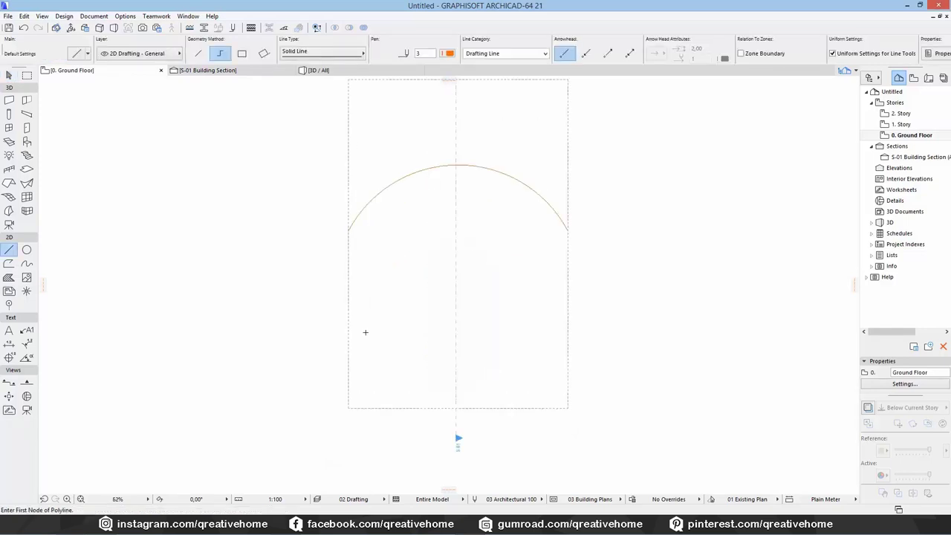
pyautogui.click(348, 344)
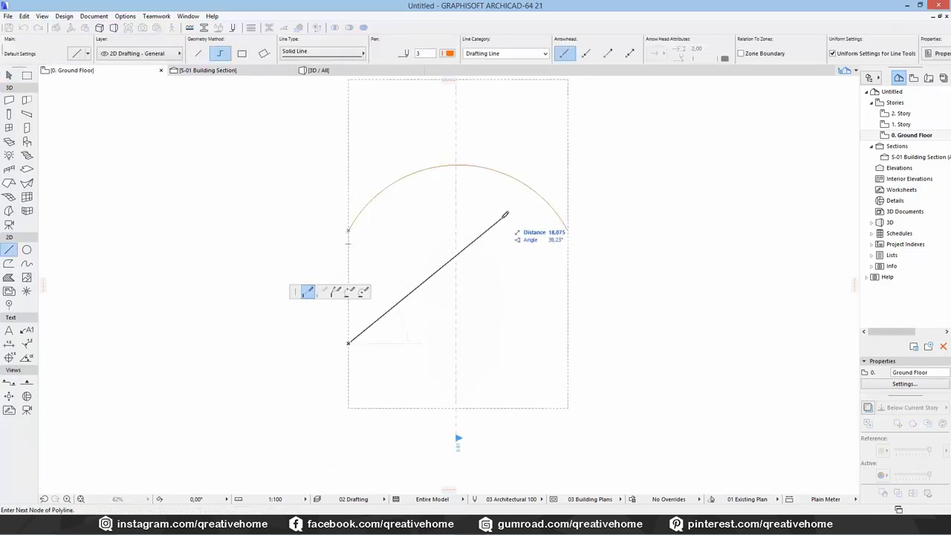
pyautogui.doubleClick(570, 120)
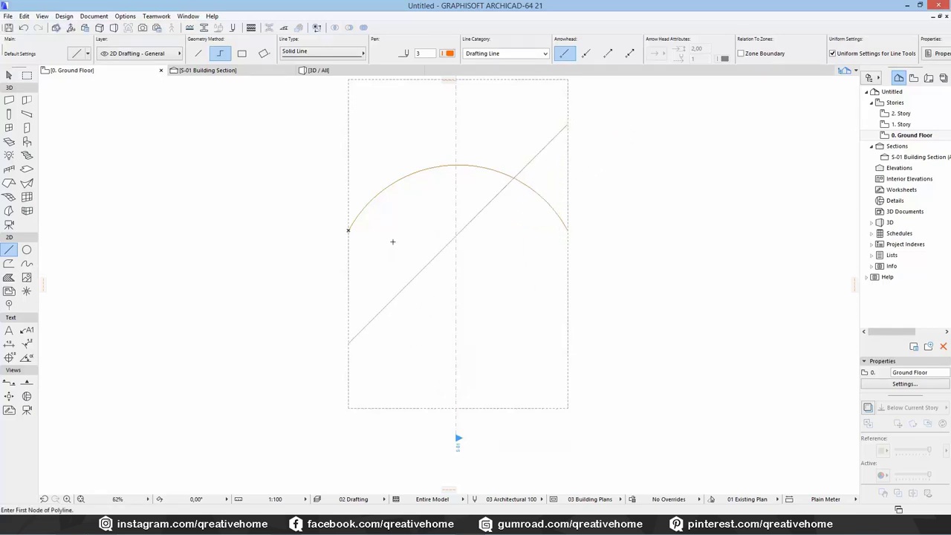
# Place a section line about 43,4 m long along the diagonal, extending beyond both shell edges and looking toward the upper left
pyautogui.moveTo(392, 239); pyautogui.dragTo(374, 266, button='middle')
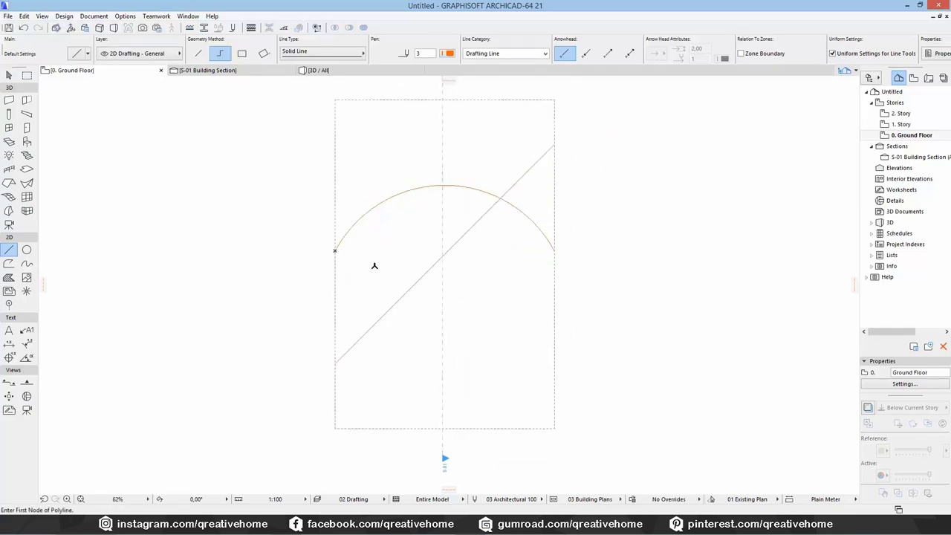
pyautogui.click(9, 381)
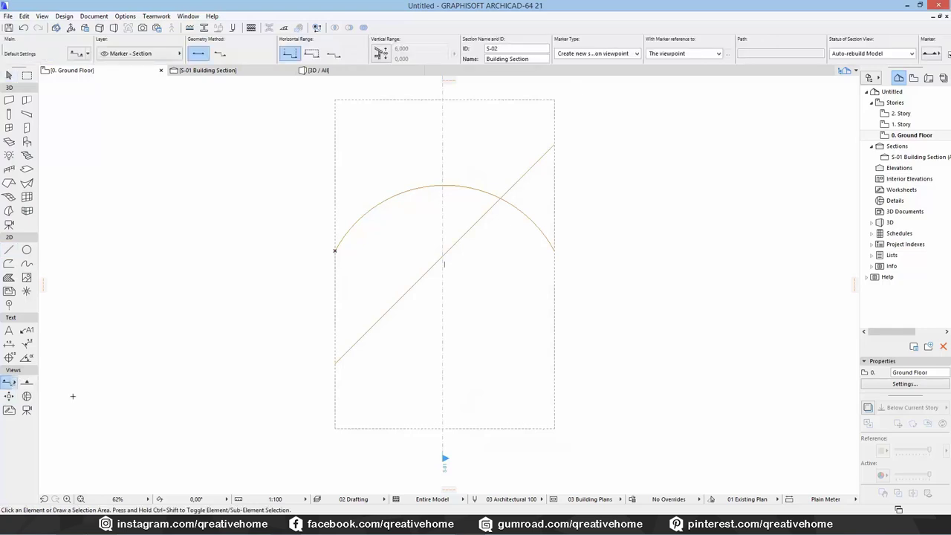
pyautogui.click(308, 337)
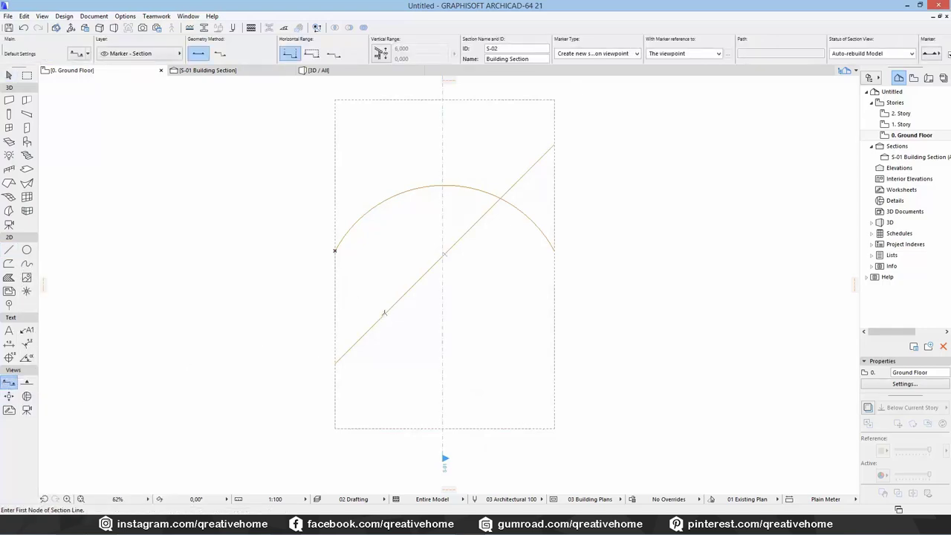
pyautogui.click(279, 422)
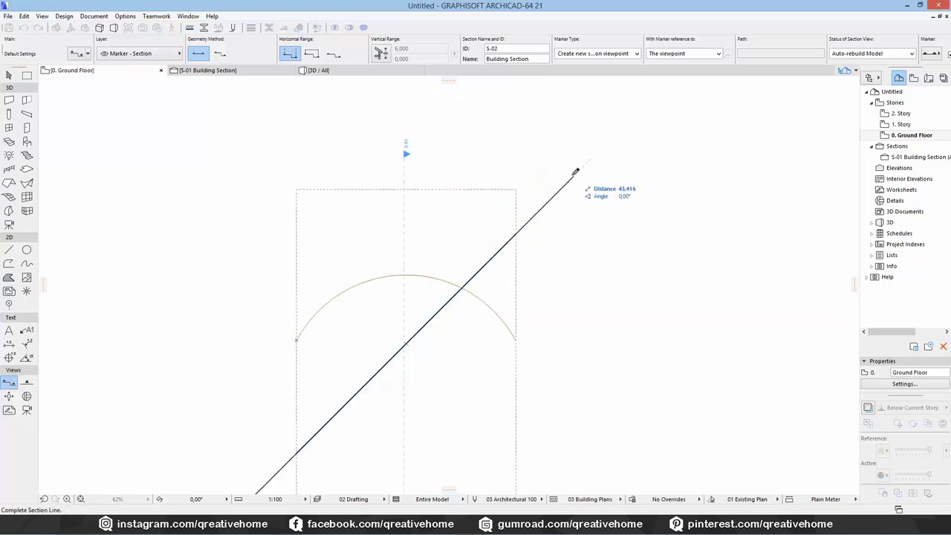
pyautogui.click(575, 172)
pyautogui.click(549, 161)
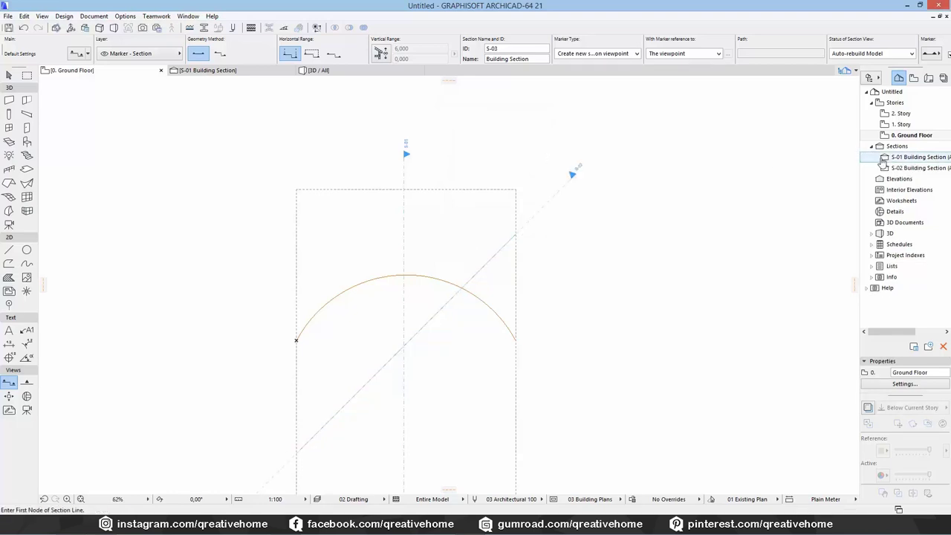
# In building section S-02, draw a straight line joining the two inner bottom corners of the cut shell arch
pyautogui.doubleClick(903, 168)
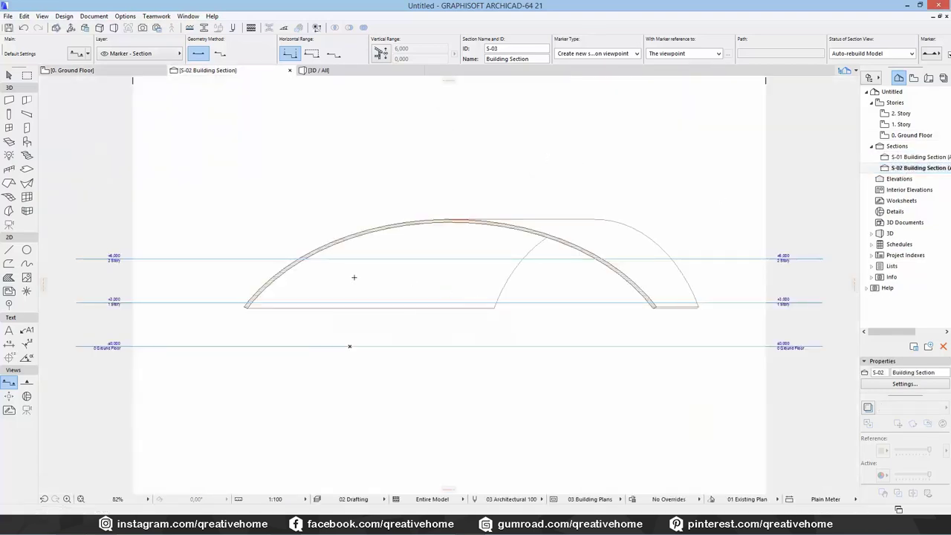
pyautogui.moveTo(369, 293); pyautogui.dragTo(337, 320, button='middle')
pyautogui.press('Escape')
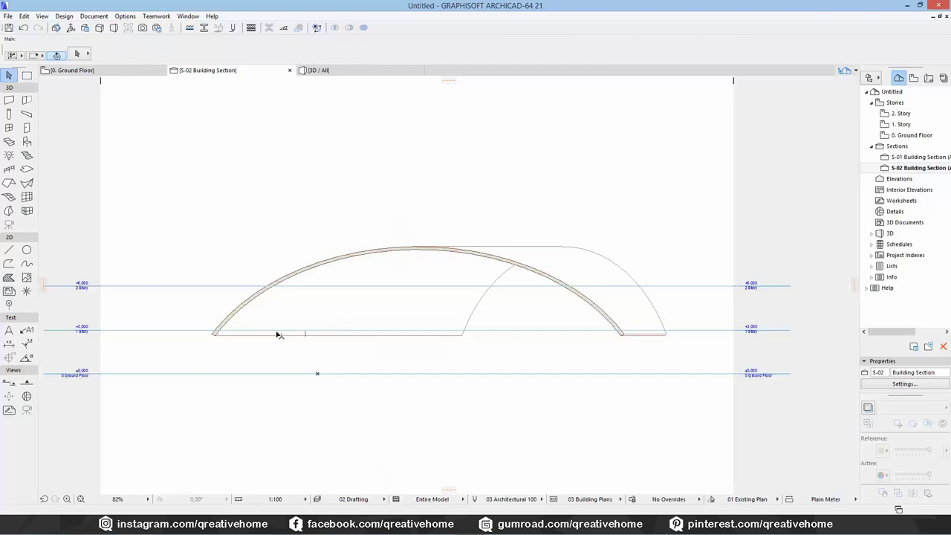
pyautogui.press('l')
pyautogui.scroll(5, 197, 338)
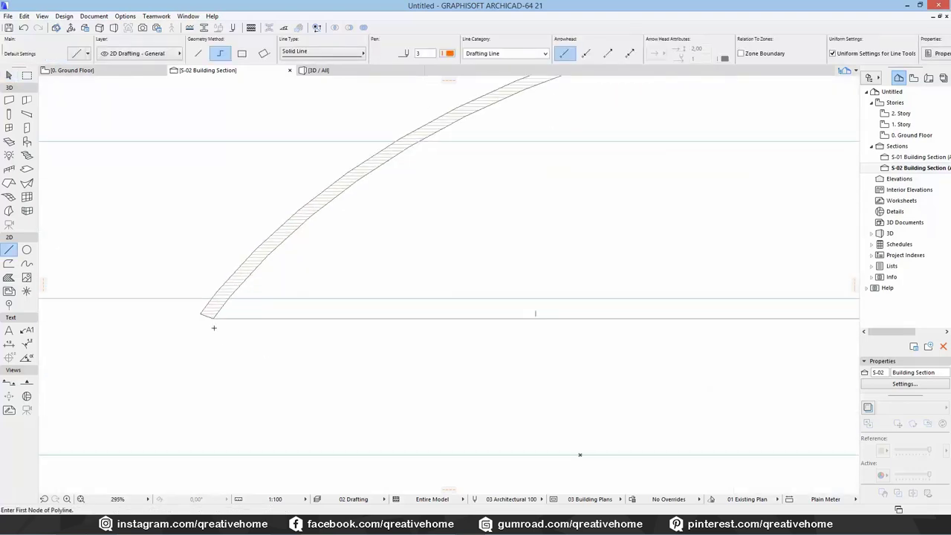
pyautogui.scroll(5, 211, 319)
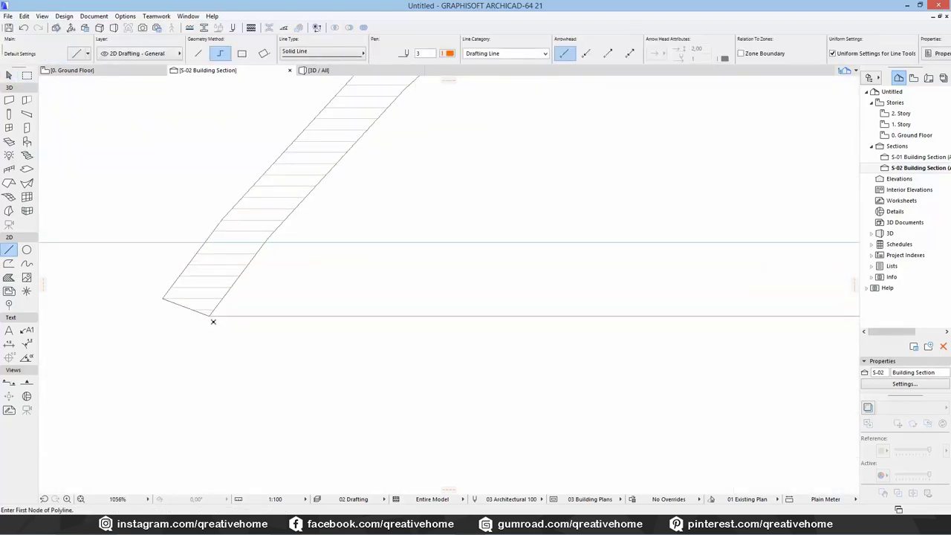
pyautogui.click(209, 313)
pyautogui.scroll(-10, 414, 326)
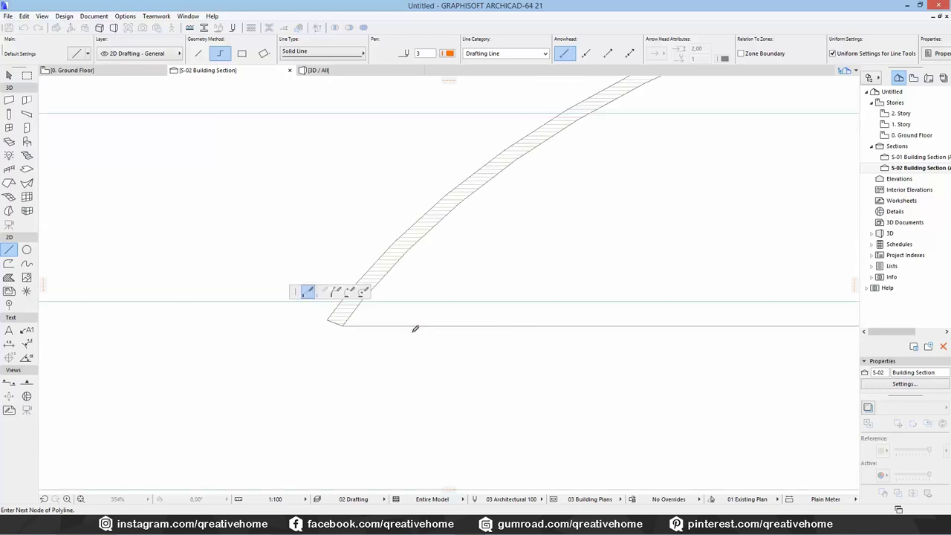
pyautogui.scroll(12, 505, 338)
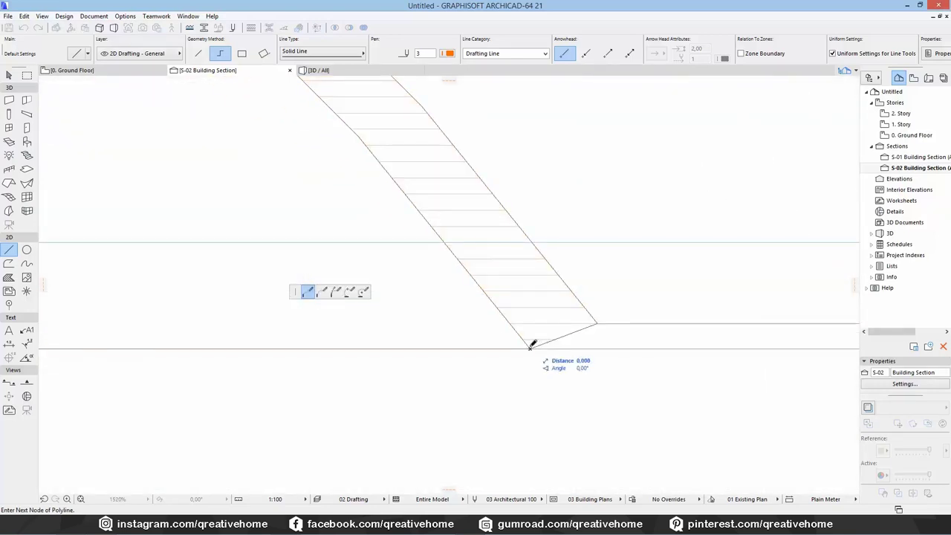
pyautogui.doubleClick(530, 347)
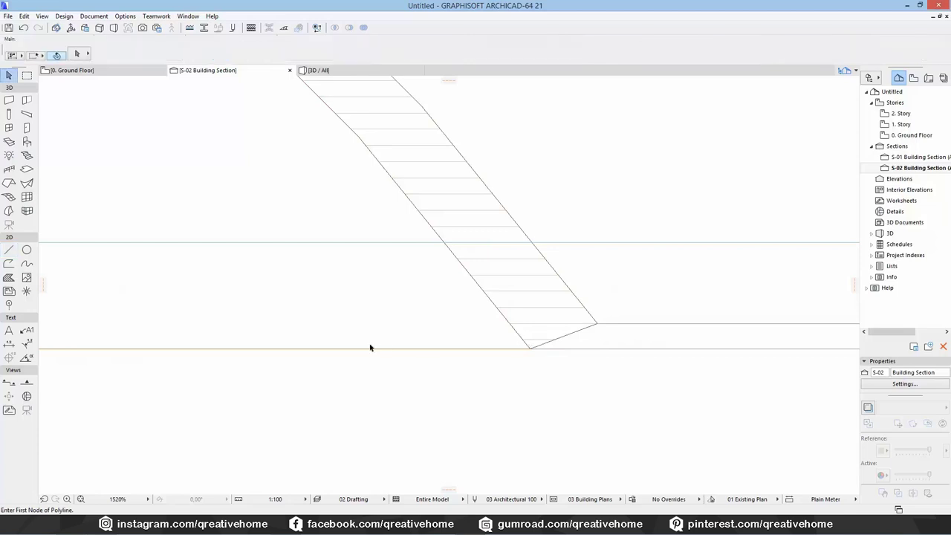
# Curve the base line into an arc of about 18,9 m radius that reaches the crown of the cut shell
pyautogui.click(242, 349)
pyautogui.click(301, 396)
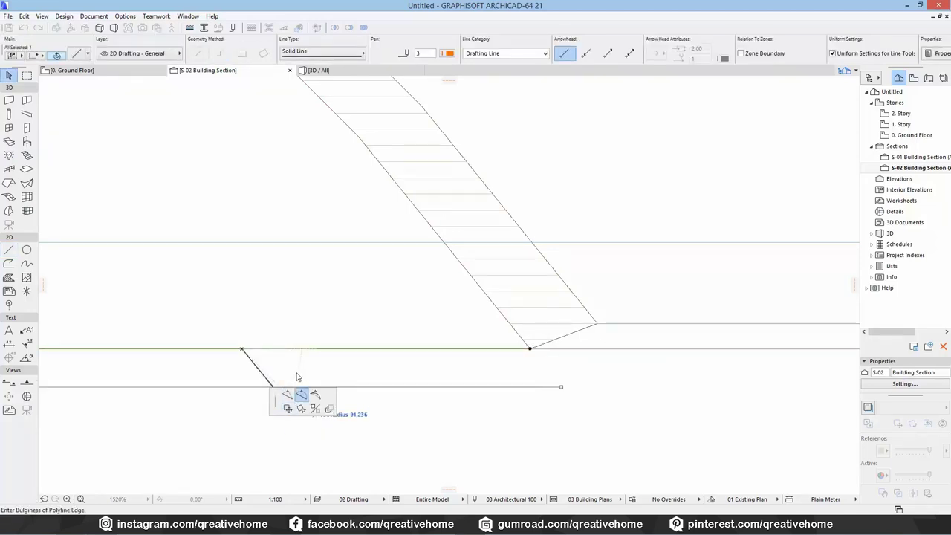
pyautogui.scroll(-5, 252, 276)
pyautogui.scroll(3, 382, 269)
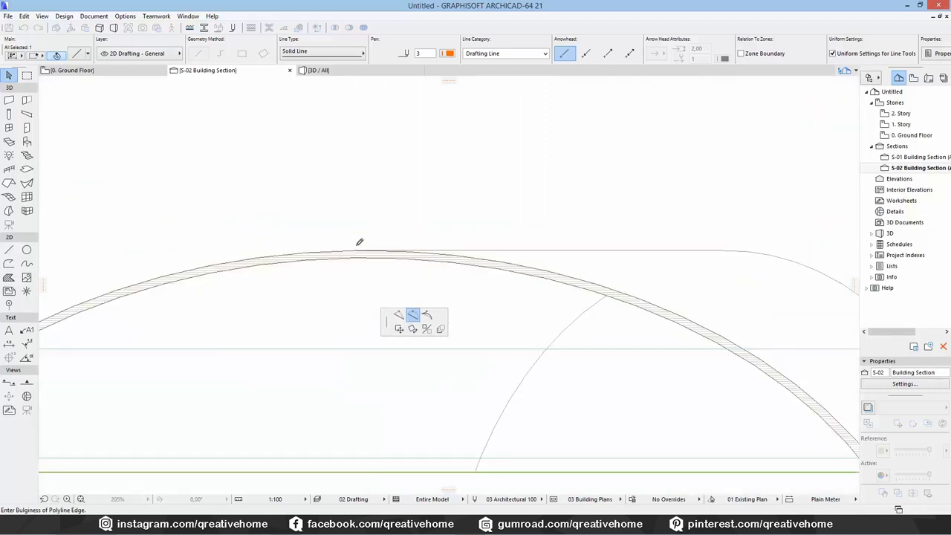
pyautogui.scroll(3, 446, 240)
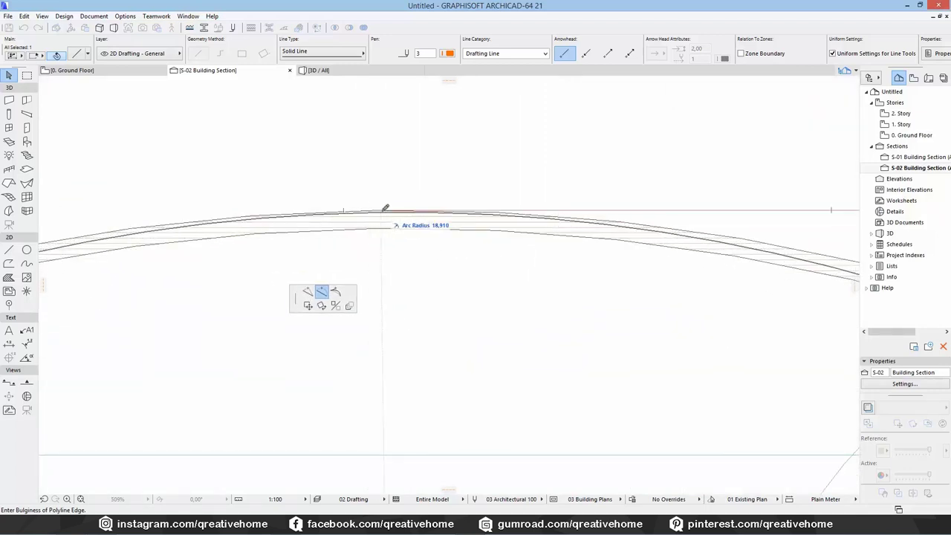
pyautogui.click(404, 206)
pyautogui.scroll(-6, 433, 237)
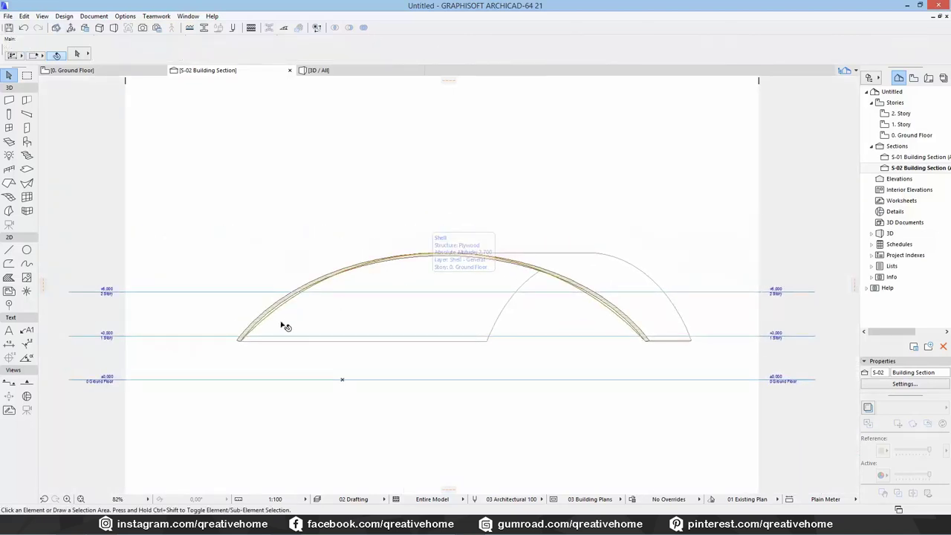
# Move the arc vertically upward until it clears the shell, and deselect it
pyautogui.hotkey('ctrl', 'd')
pyautogui.click(268, 315)
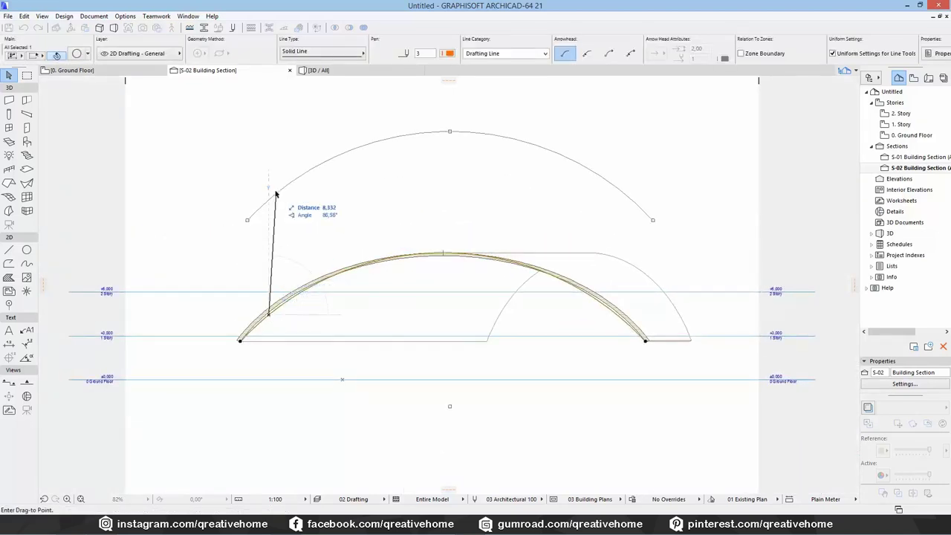
pyautogui.click(269, 189)
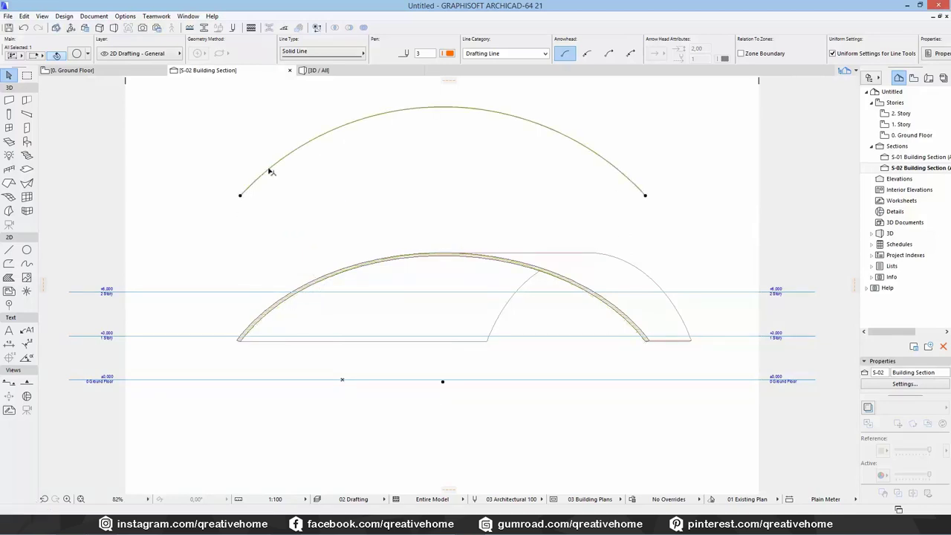
pyautogui.scroll(-1, 269, 172)
pyautogui.moveTo(324, 178); pyautogui.dragTo(345, 253, button='middle')
pyautogui.click(435, 275)
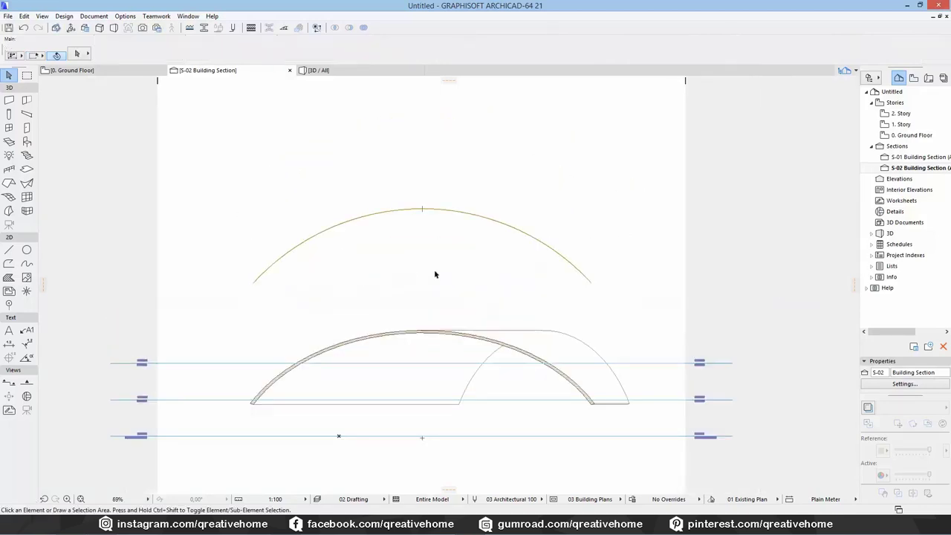
# Raise the arc straight up a second time to leave a wide gap above the shell, and deselect it
pyautogui.click(433, 210)
pyautogui.hotkey('ctrl', 'd')
pyautogui.click(434, 209)
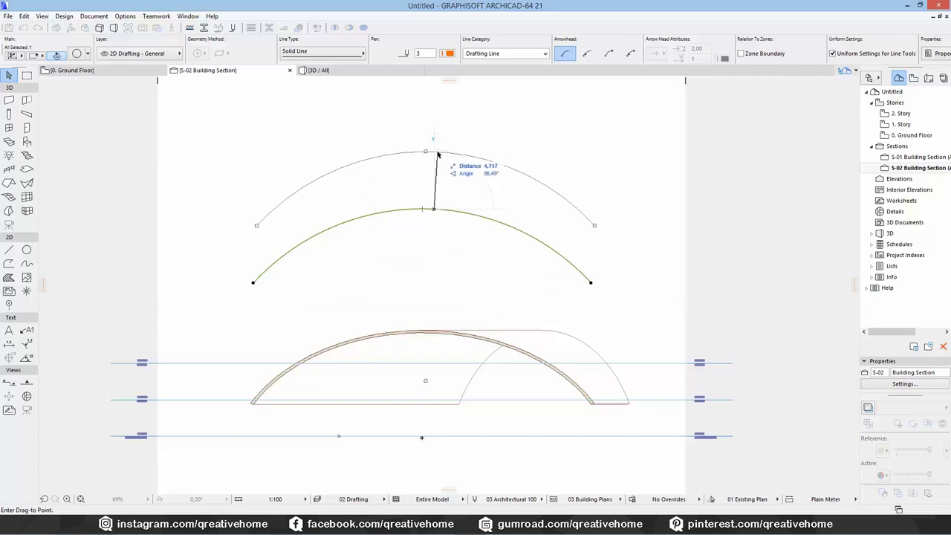
pyautogui.click(433, 87)
pyautogui.moveTo(439, 220); pyautogui.dragTo(428, 298, button='middle')
pyautogui.click(436, 291)
pyautogui.scroll(-2, 436, 285)
# Set the line pen to blue pen 6 and draw a vertical line from the arc's crown down past the level of its ends
pyautogui.press('l')
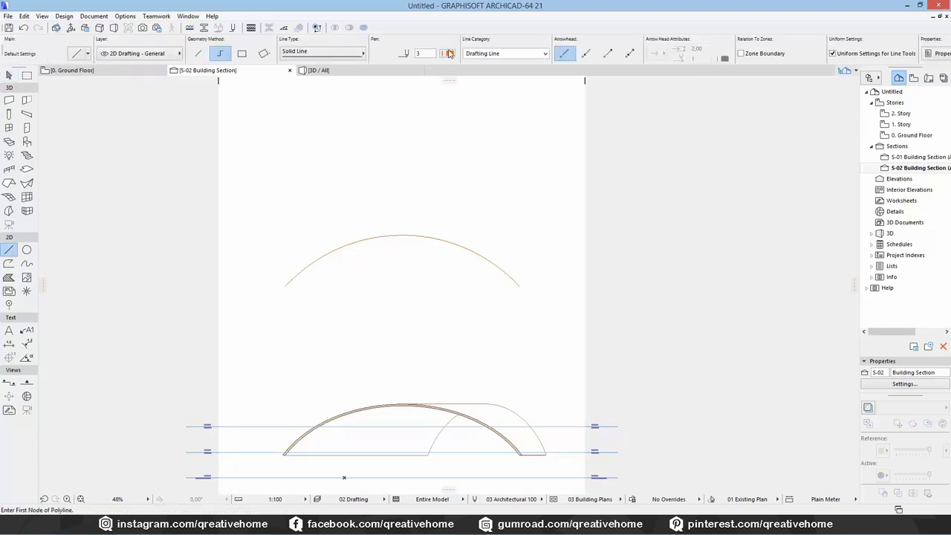
pyautogui.click(450, 53)
pyautogui.click(506, 53)
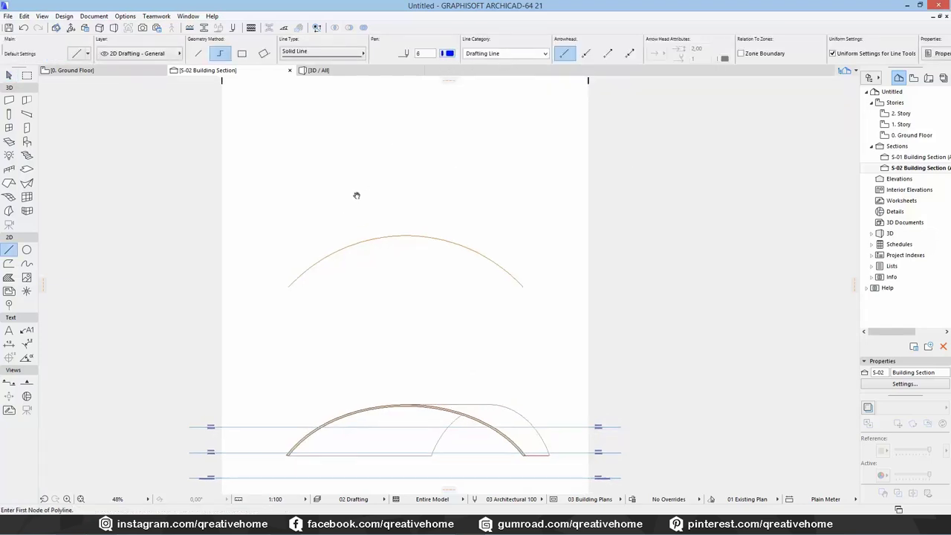
pyautogui.scroll(3, 387, 225)
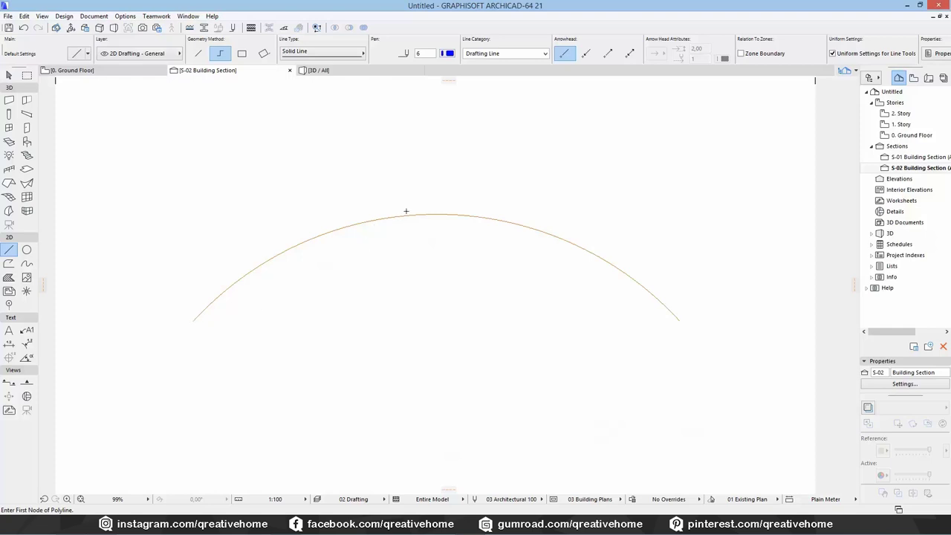
pyautogui.click(437, 214)
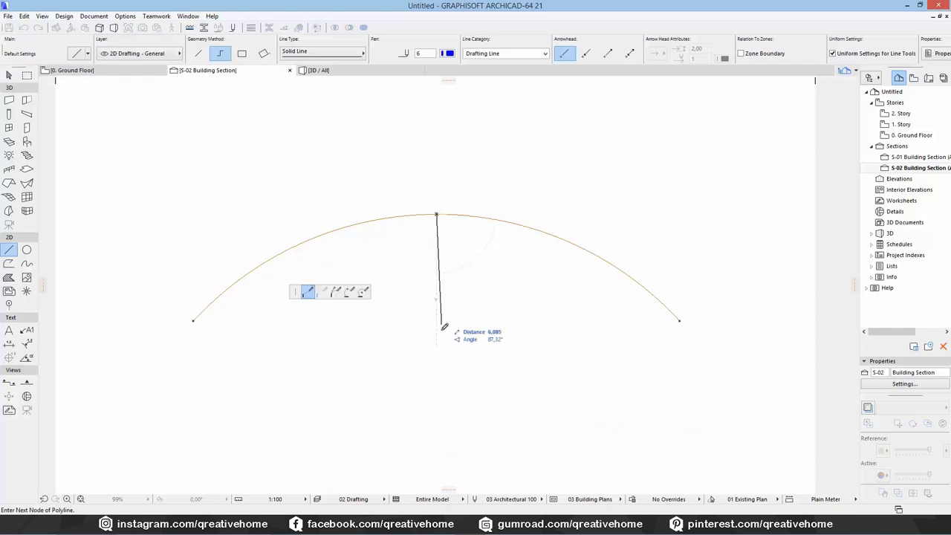
pyautogui.click(437, 371)
pyautogui.press('Escape')
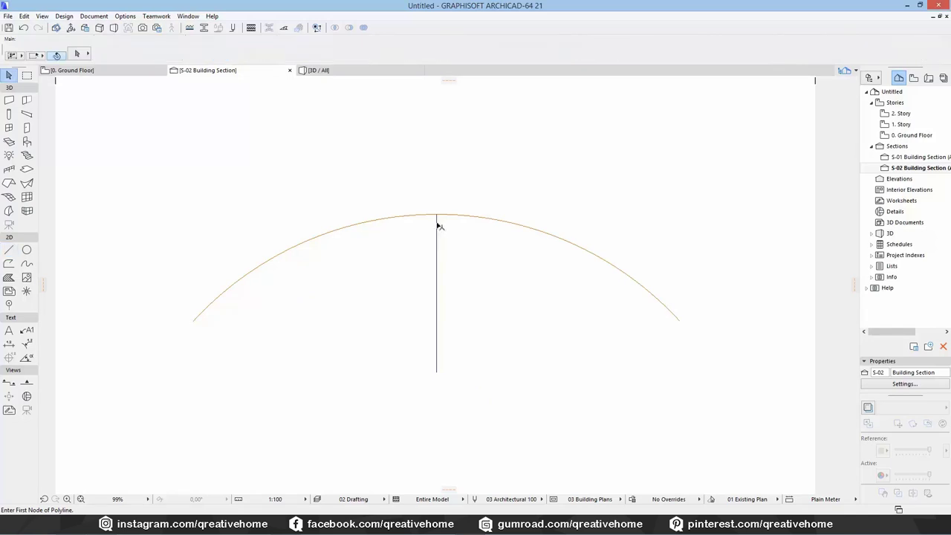
# Place a copy of the vertical centre line 0,5 m to its right
pyautogui.click(436, 233)
pyautogui.hotkey('ctrl', 'shift', 'd')
pyautogui.click(436, 232)
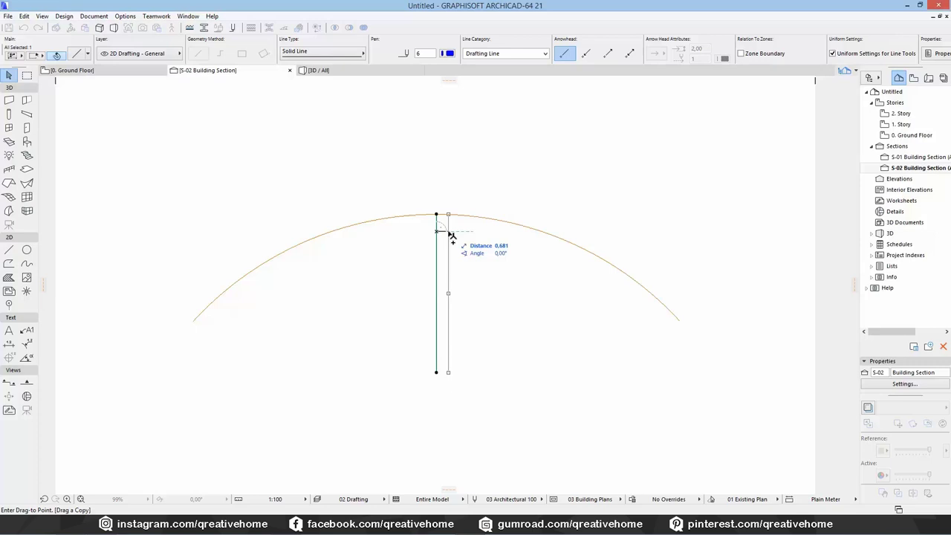
pyautogui.write('0,5')
pyautogui.press('Return')
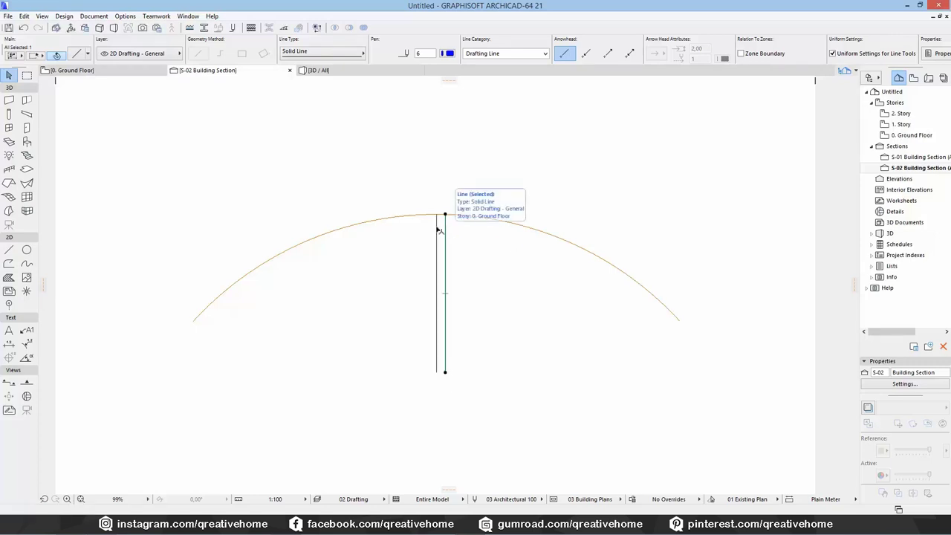
# Place a copy of the vertical centre line 0,5 m to its left and delete the original centre line
pyautogui.click(436, 226)
pyautogui.hotkey('ctrl', 'shift', 'd')
pyautogui.click(436, 227)
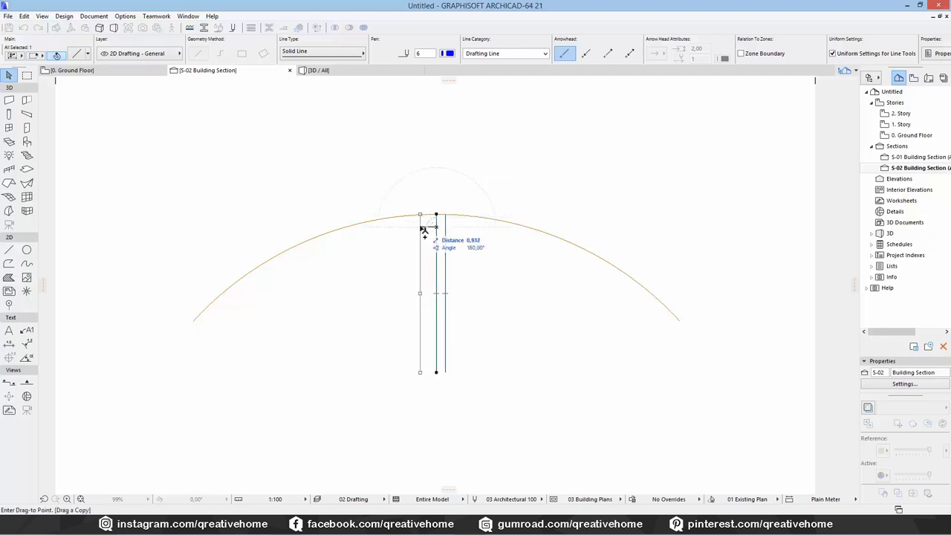
pyautogui.write('0,5')
pyautogui.press('Return')
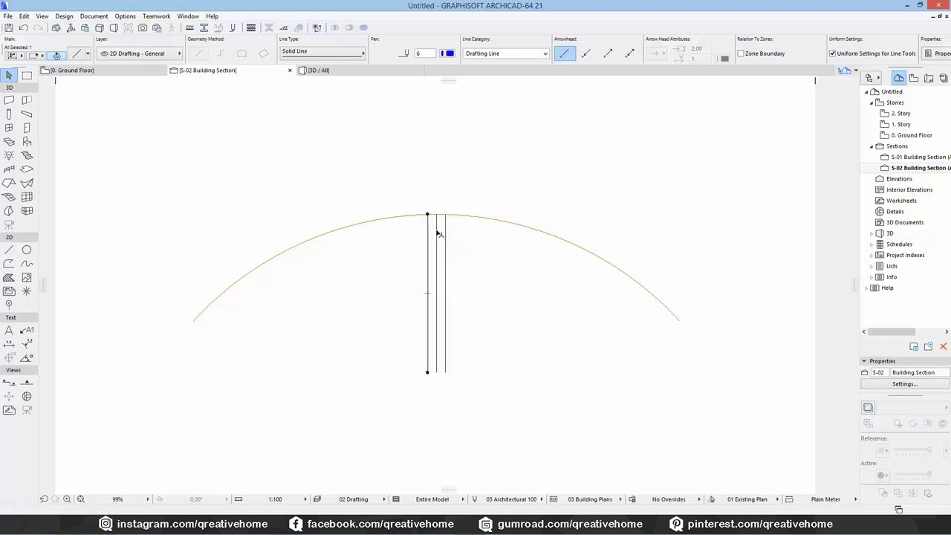
pyautogui.press('Escape')
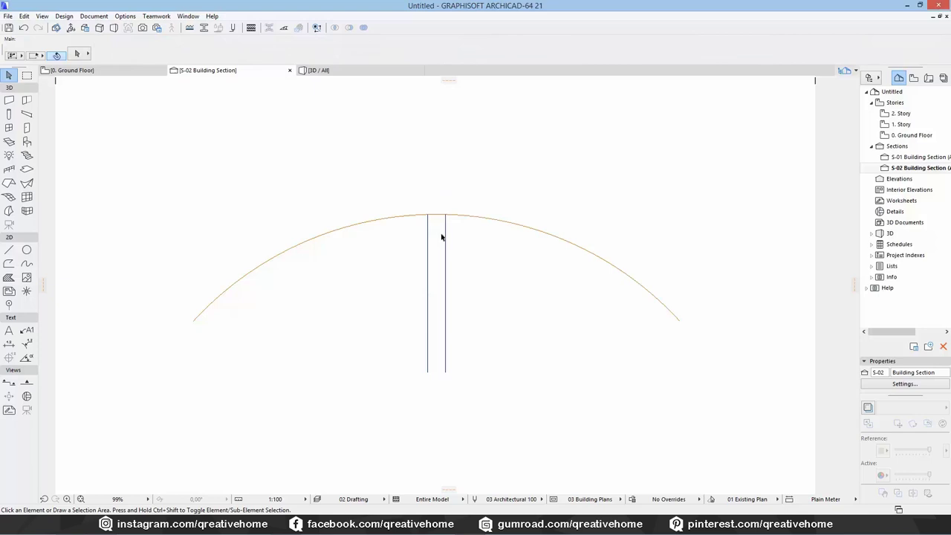
# Draw a horizontal line across the arc's crown, joining the upper ends of the two vertical lines
pyautogui.moveTo(442, 237); pyautogui.dragTo(444, 253, button='middle')
pyautogui.press('l')
pyautogui.scroll(9, 431, 226)
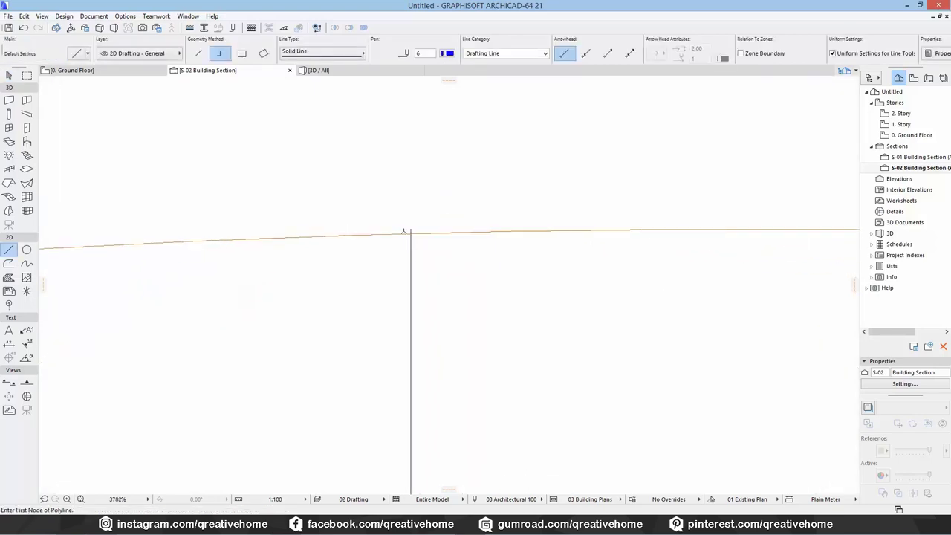
pyautogui.click(411, 233)
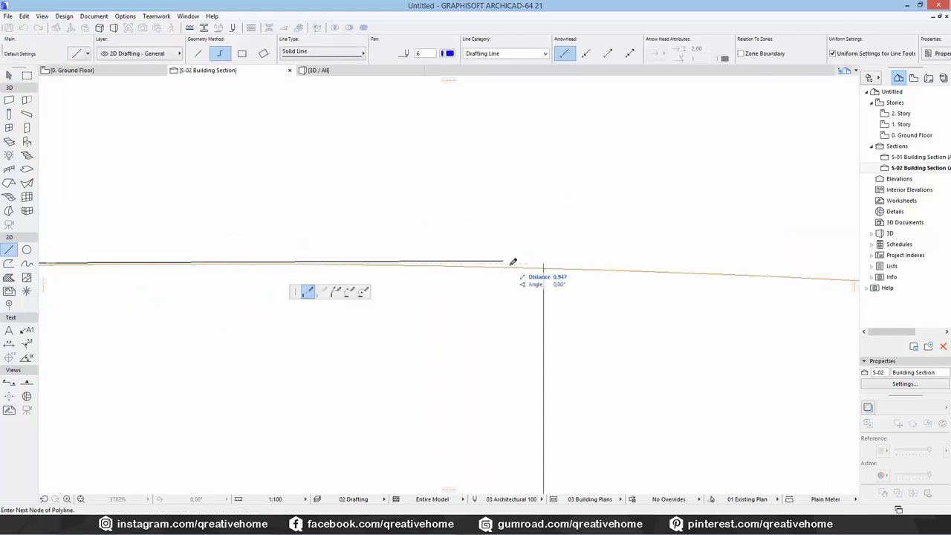
pyautogui.doubleClick(546, 257)
pyautogui.scroll(-10, 433, 338)
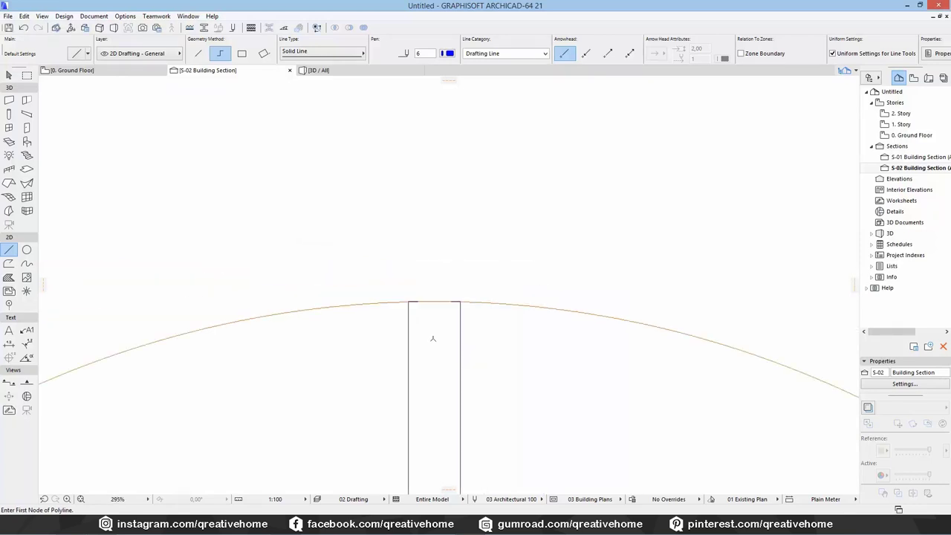
pyautogui.moveTo(433, 341); pyautogui.dragTo(415, 291, button='middle')
pyautogui.click(9, 75)
pyautogui.scroll(-2, 363, 266)
pyautogui.moveTo(356, 325); pyautogui.dragTo(378, 264, button='middle')
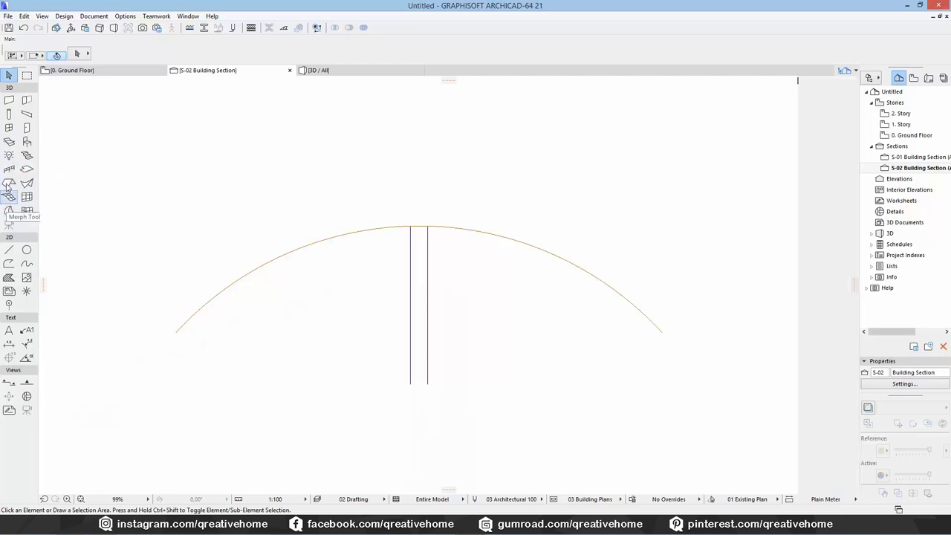
# Activate the Morph tool and set its building material to Concrete
pyautogui.click(10, 211)
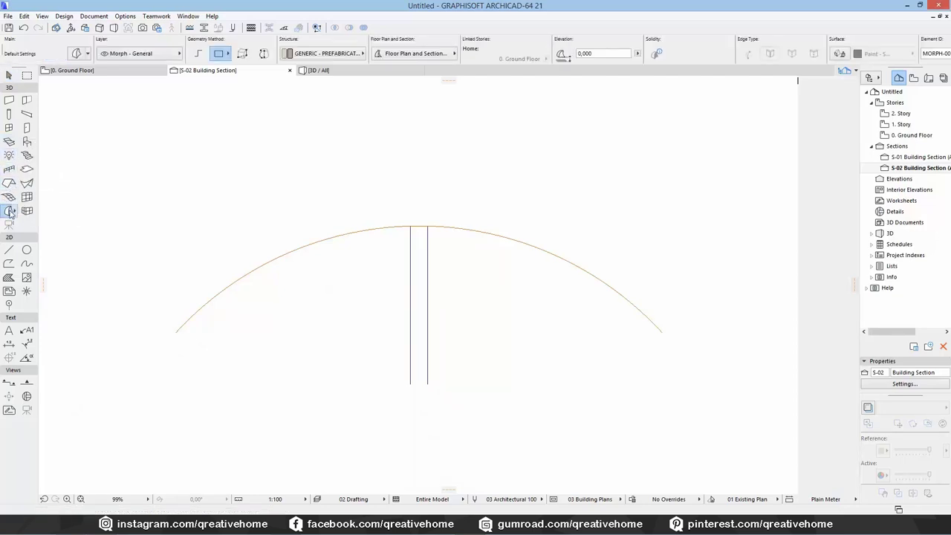
pyautogui.click(334, 56)
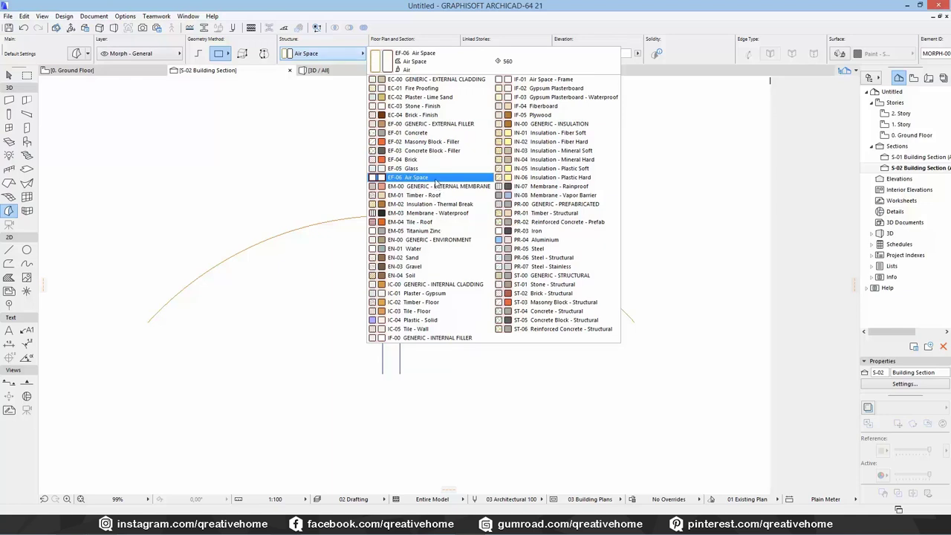
pyautogui.click(435, 178)
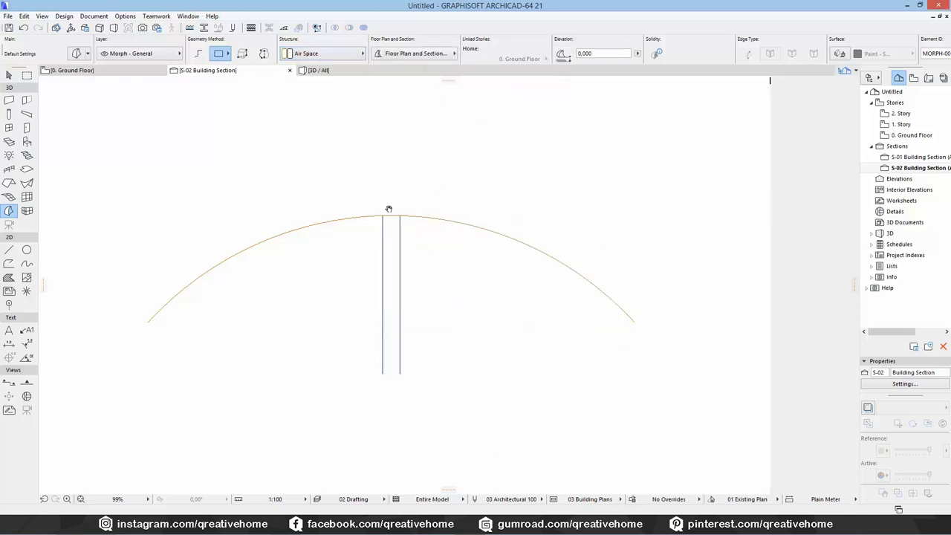
pyautogui.click(321, 53)
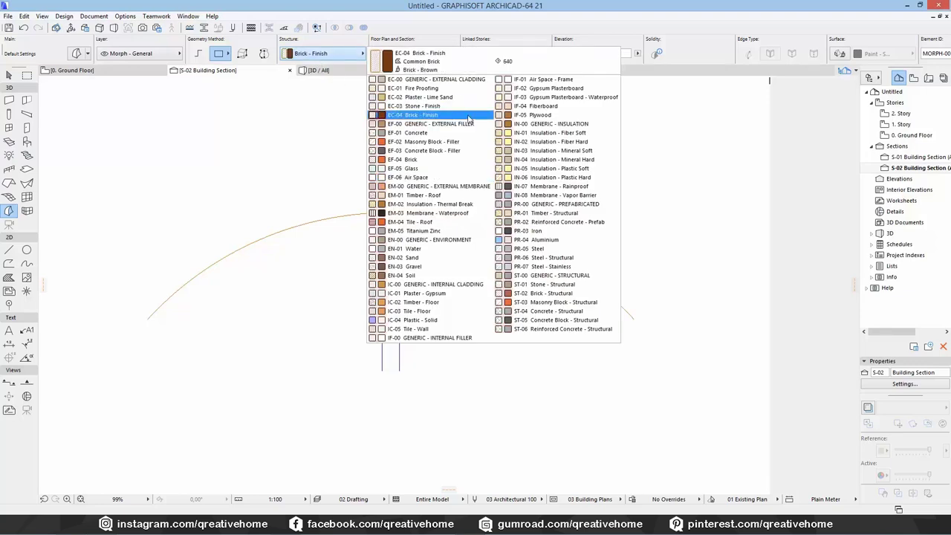
pyautogui.click(453, 133)
# Draw a rectangular morph about 1 m wide and 7,9 m high between the vertical lines, hanging from the horizontal line at the crown
pyautogui.scroll(12, 375, 204)
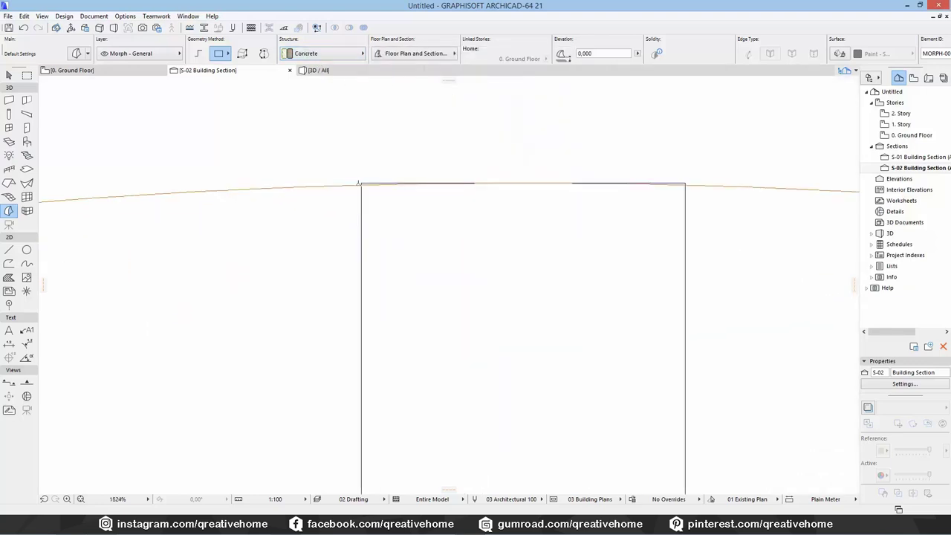
pyautogui.scroll(-6, 484, 306)
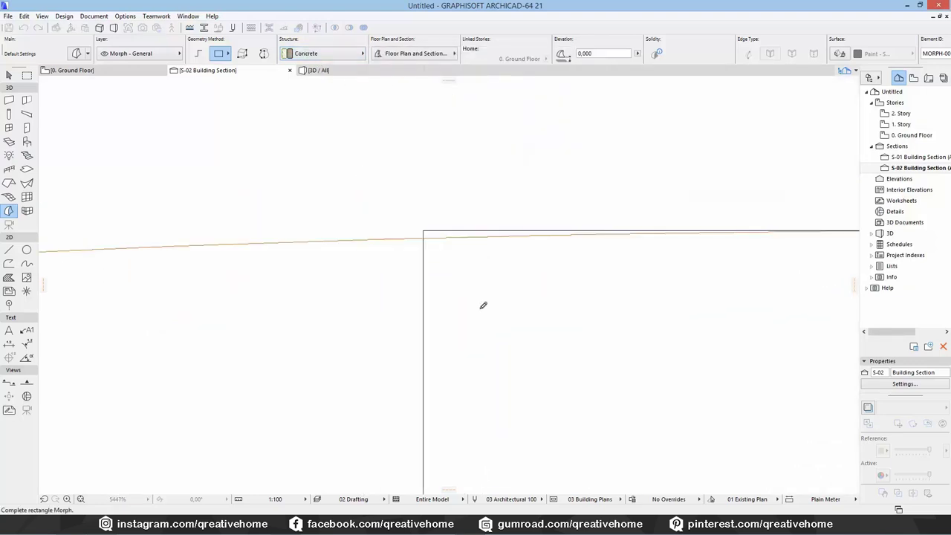
pyautogui.moveTo(452, 379); pyautogui.dragTo(421, 205, button='middle')
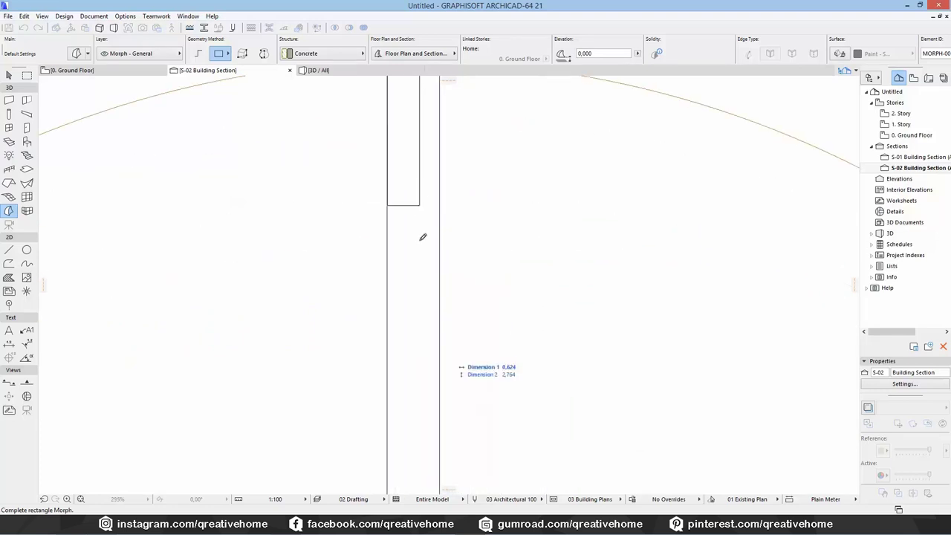
pyautogui.moveTo(421, 364); pyautogui.dragTo(421, 160, button='middle')
pyautogui.scroll(4, 432, 304)
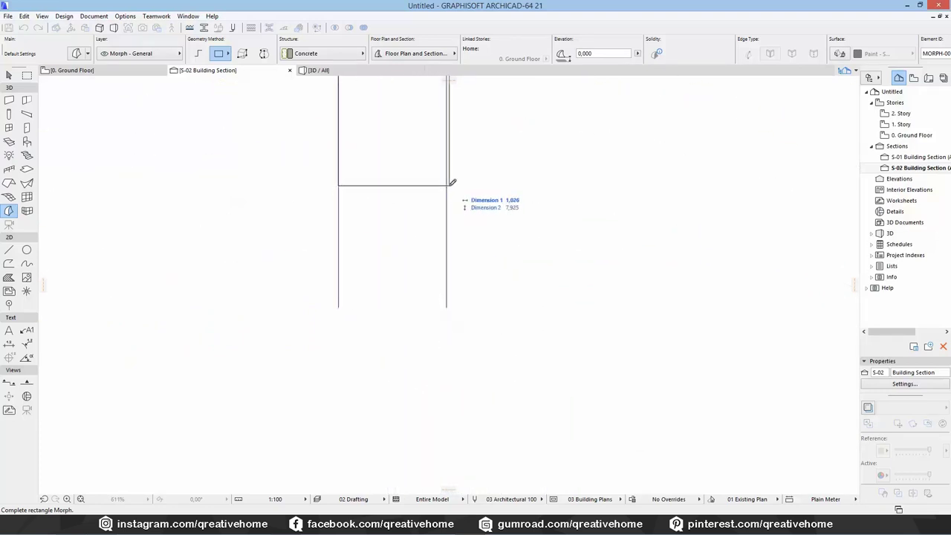
pyautogui.scroll(-10, 446, 181)
pyautogui.moveTo(445, 181); pyautogui.dragTo(445, 346, button='middle')
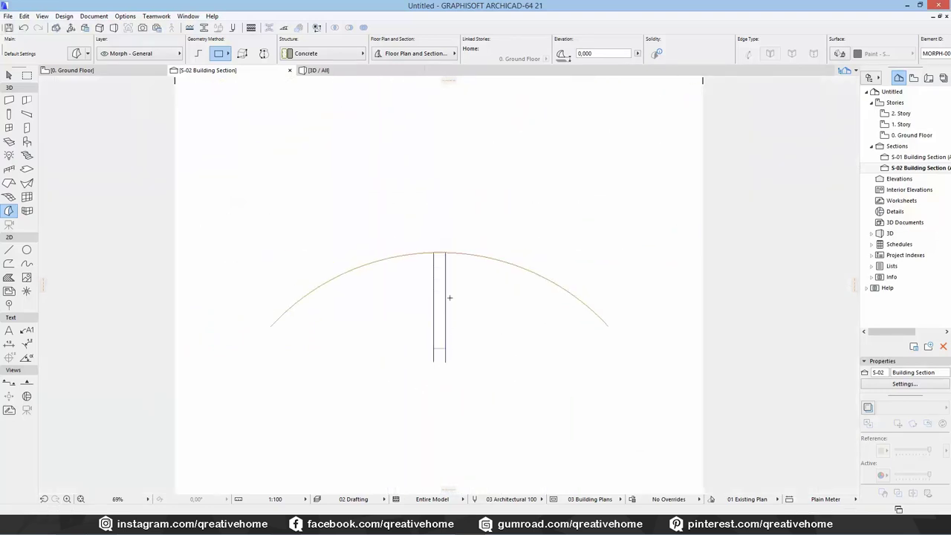
pyautogui.press('Escape')
# Show all elements in the 3D view and bring the rectangle above the shell into view
pyautogui.click(439, 262)
pyautogui.press('F5')
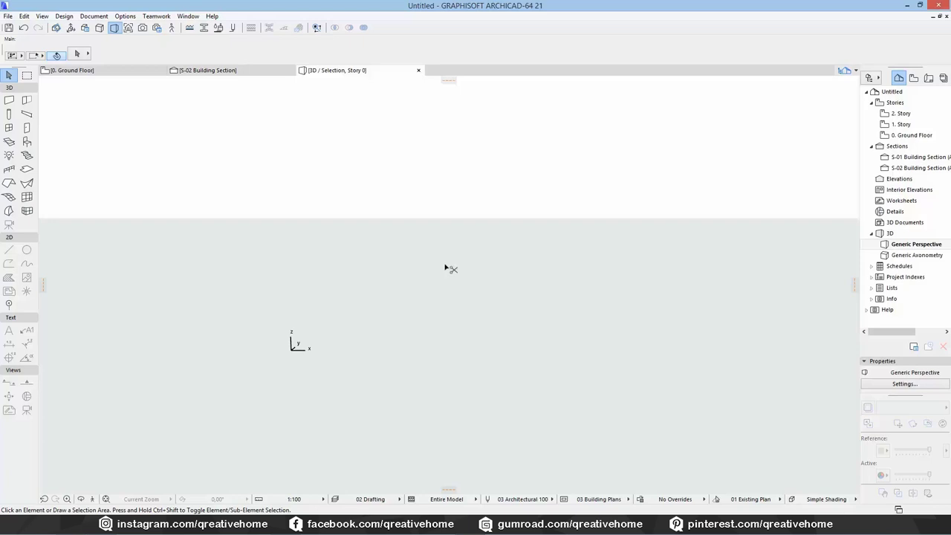
pyautogui.hotkey('ctrl', 'shift', 'F5')
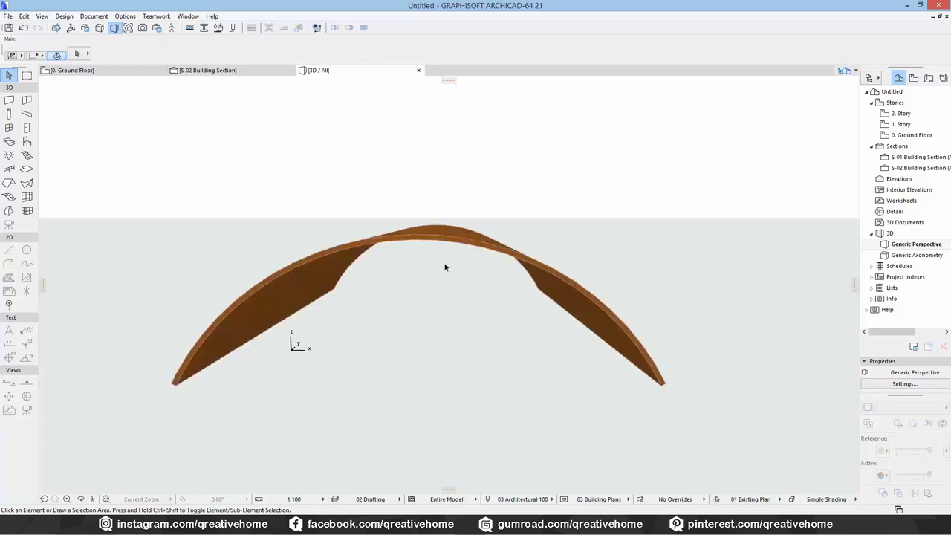
pyautogui.keyDown('shift'); pyautogui.moveTo(445, 267); pyautogui.dragTo(473, 338, button='middle'); pyautogui.keyUp('shift')
pyautogui.scroll(3, 474, 240)
# Extrude the rectangular morph's face perpendicularly into a solid block above the shell, and deselect it
pyautogui.click(467, 175)
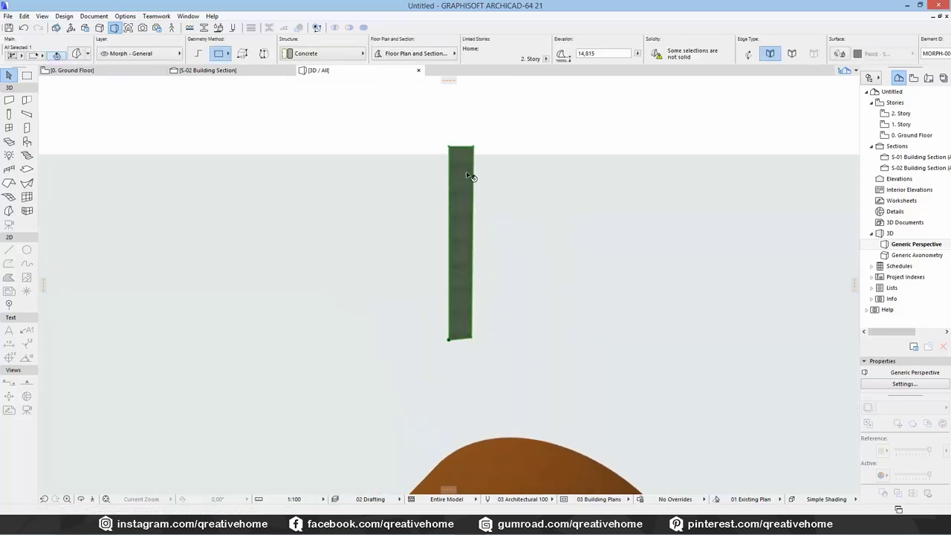
pyautogui.click(462, 167)
pyautogui.click(506, 214)
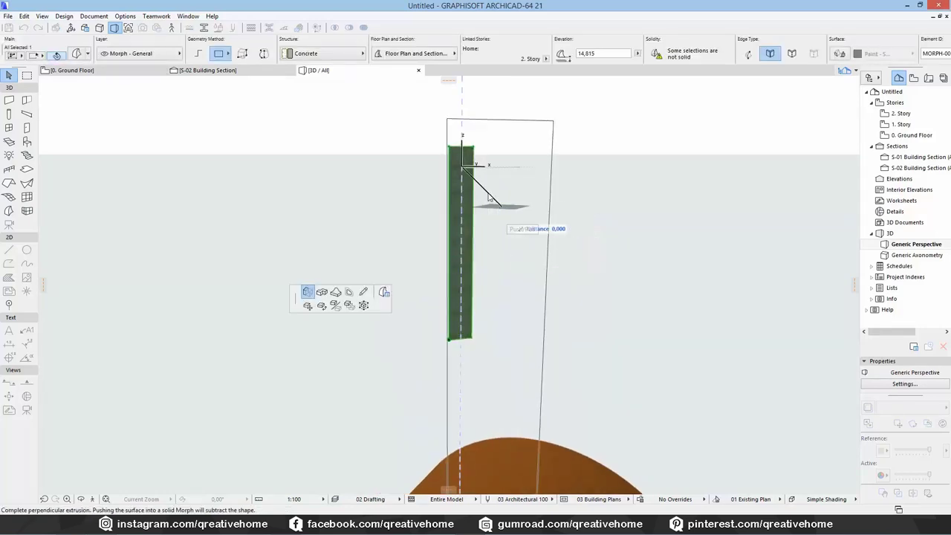
pyautogui.write('195')
pyautogui.press('Return')
pyautogui.keyDown('shift'); pyautogui.moveTo(477, 173); pyautogui.dragTo(496, 197, button='middle'); pyautogui.keyUp('shift')
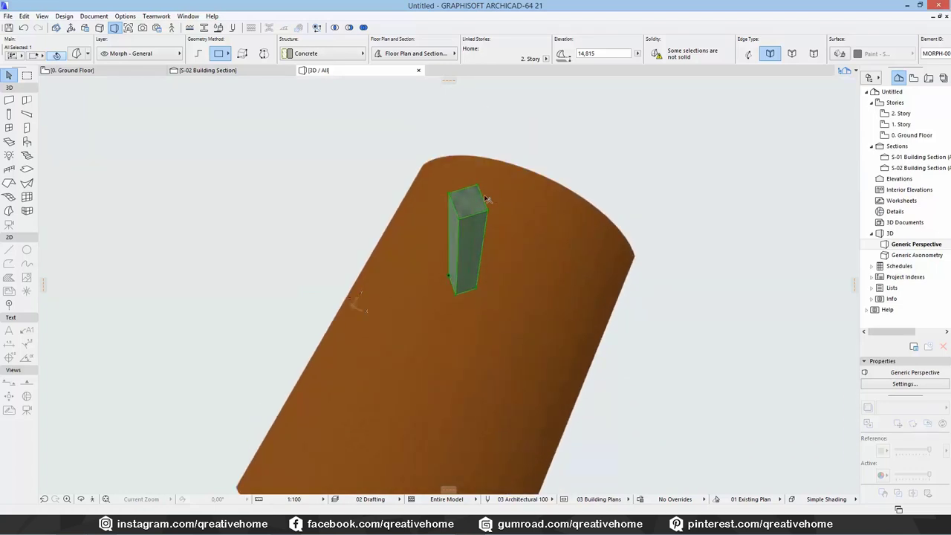
pyautogui.press('Escape')
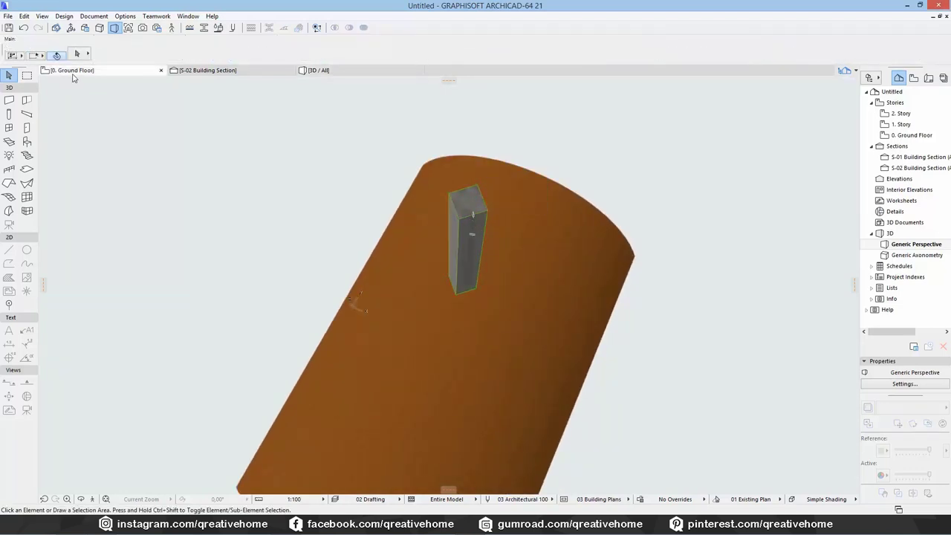
# Reopen section S-02, change the block's building material to Plywood, and deselect it
pyautogui.click(73, 72)
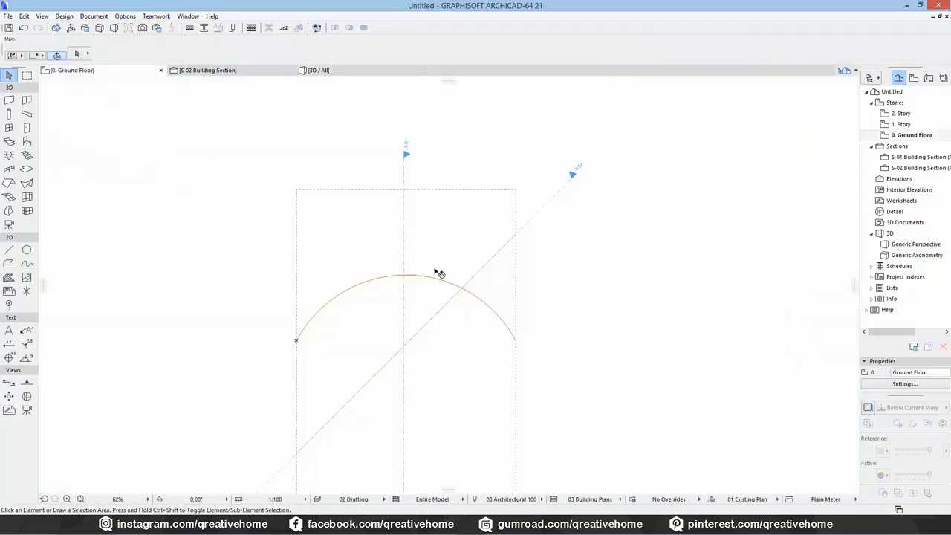
pyautogui.doubleClick(923, 168)
pyautogui.click(440, 261)
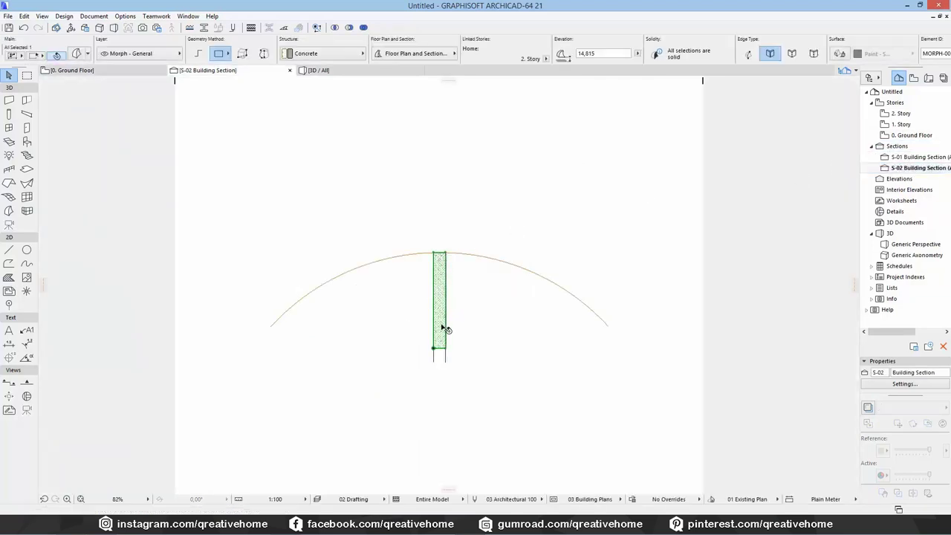
pyautogui.scroll(3, 443, 328)
pyautogui.moveTo(498, 310); pyautogui.dragTo(518, 307, button='middle')
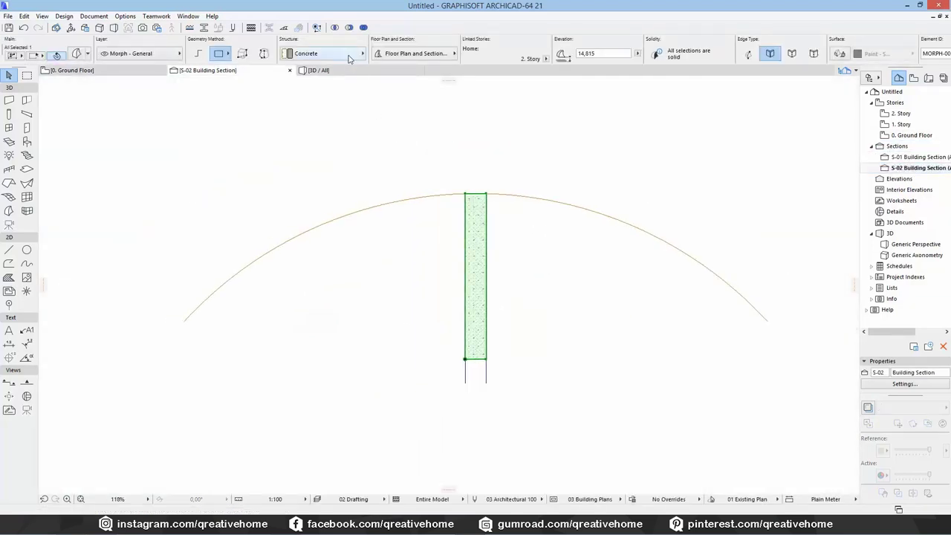
pyautogui.click(348, 55)
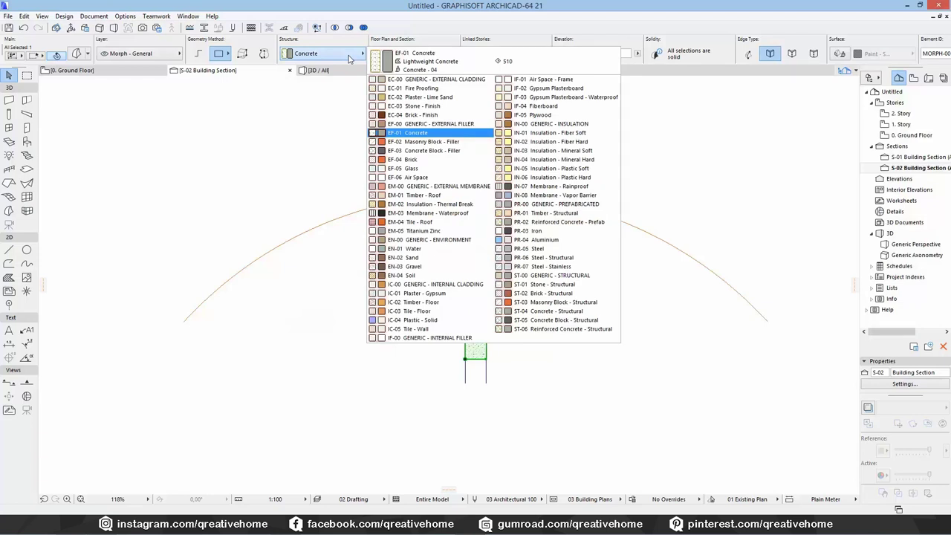
pyautogui.click(533, 116)
pyautogui.moveTo(520, 227); pyautogui.dragTo(518, 225, button='middle')
pyautogui.press('Escape')
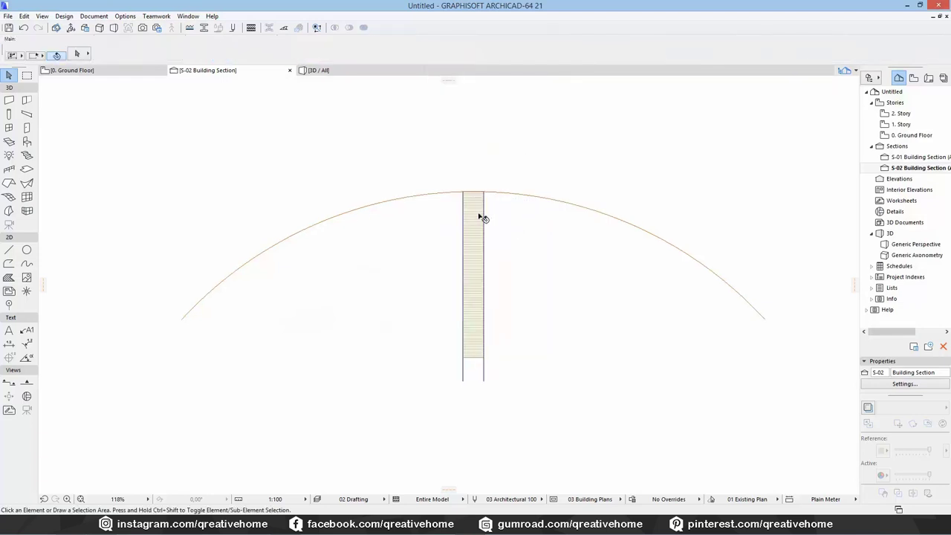
# Start Multiply on the plywood block and choose Rotate with the Spread method
pyautogui.click(479, 216)
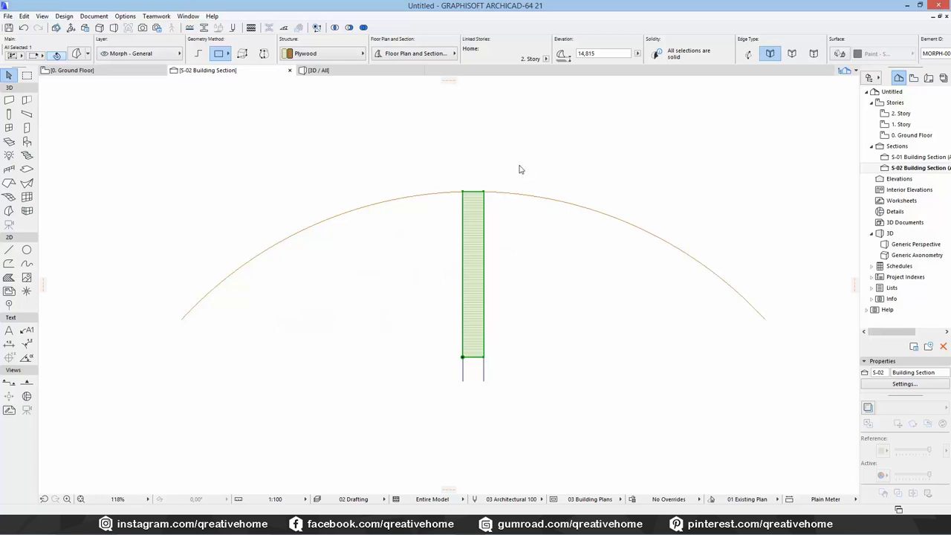
pyautogui.rightClick(520, 170)
pyautogui.moveTo(575, 280)
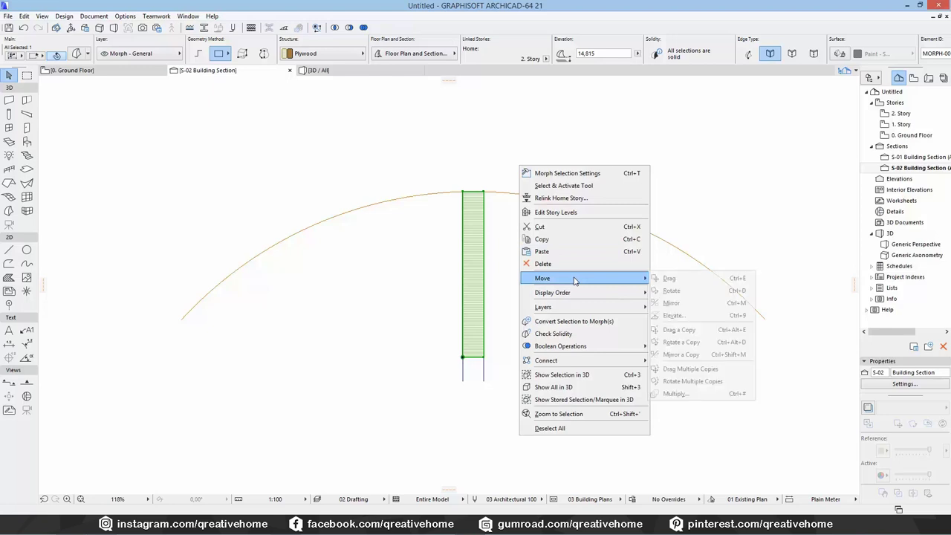
pyautogui.click(692, 398)
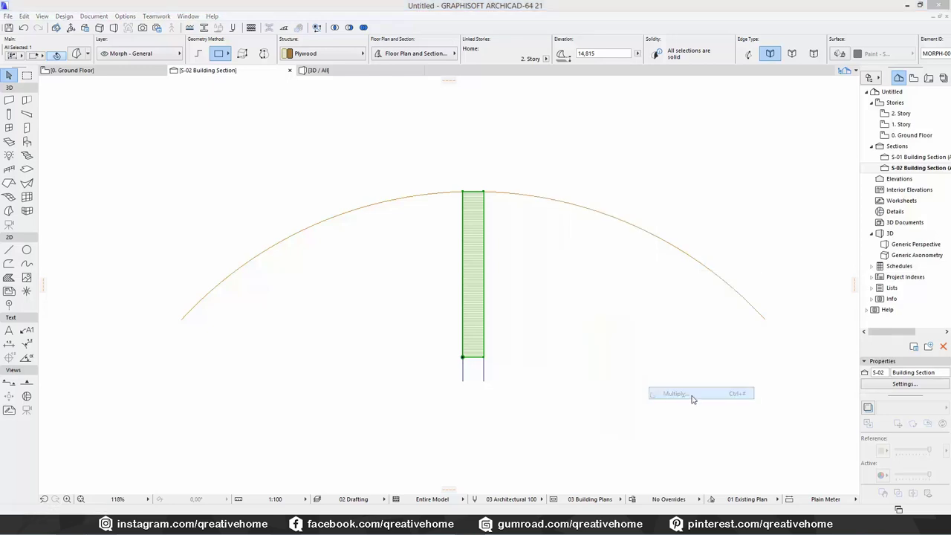
pyautogui.moveTo(476, 109); pyautogui.dragTo(221, 127)
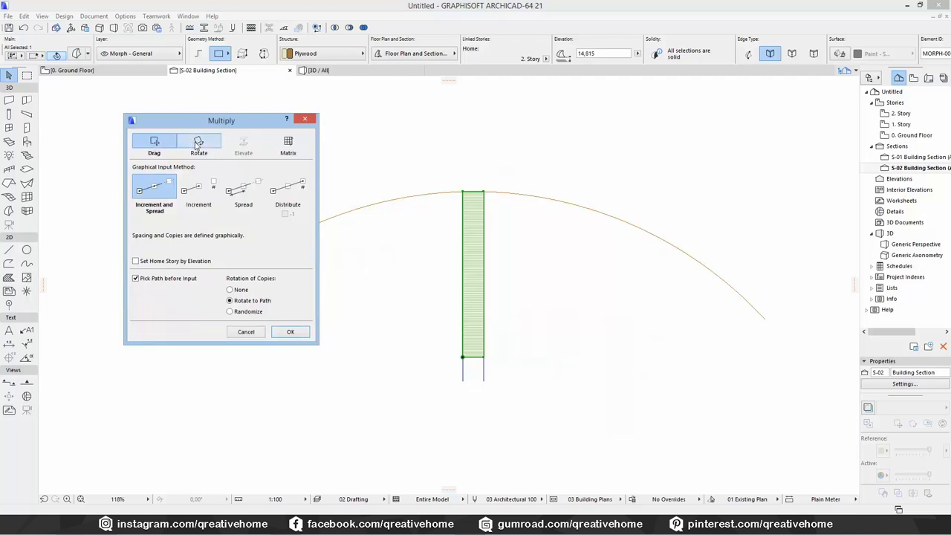
pyautogui.click(198, 145)
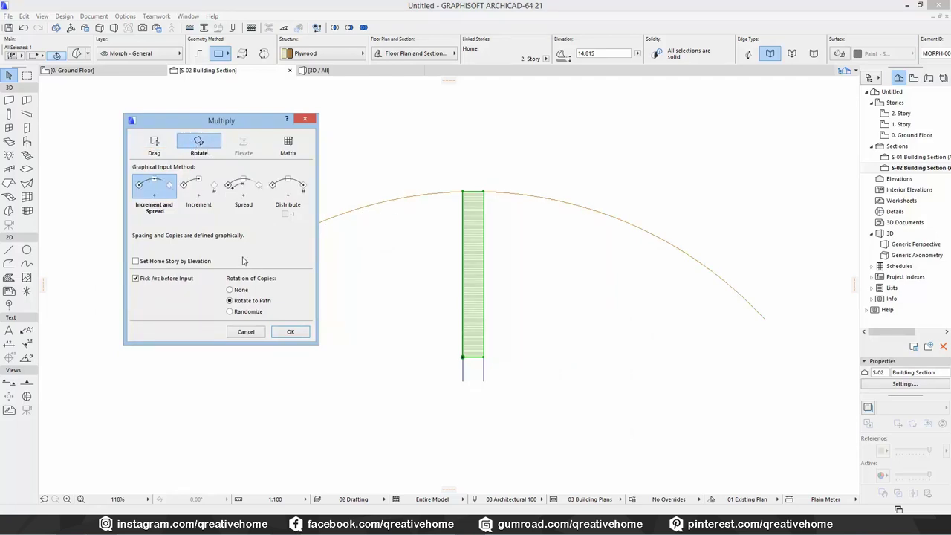
pyautogui.click(239, 195)
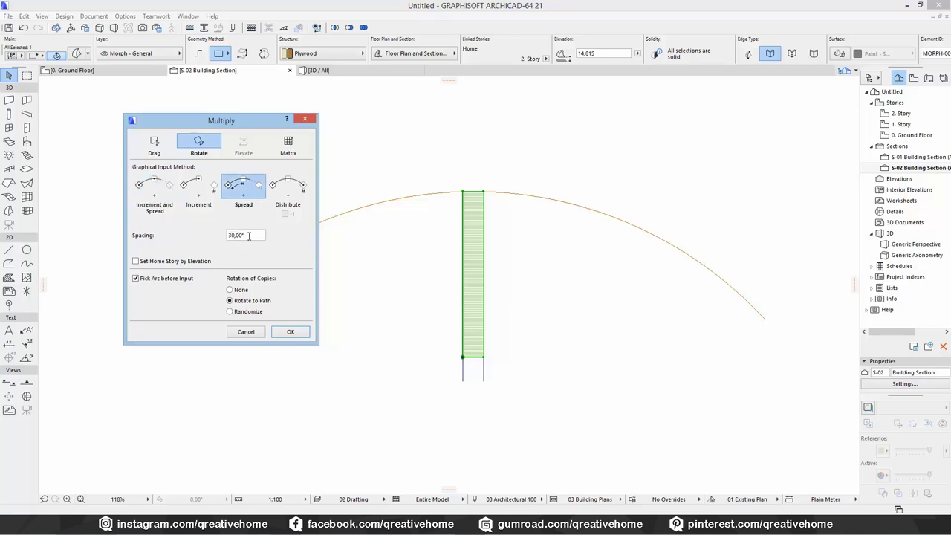
# Try spreading rotated copies of the block around the arc from its crown with a 3° spacing
pyautogui.moveTo(249, 235); pyautogui.dragTo(182, 240)
pyautogui.write('3')
pyautogui.press('Tab')
pyautogui.click(291, 332)
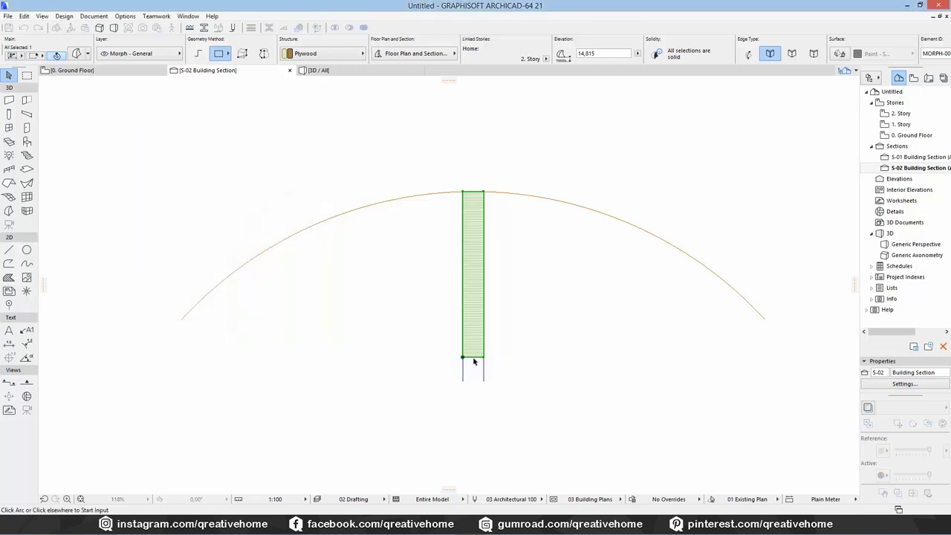
pyautogui.click(550, 202)
pyautogui.click(473, 192)
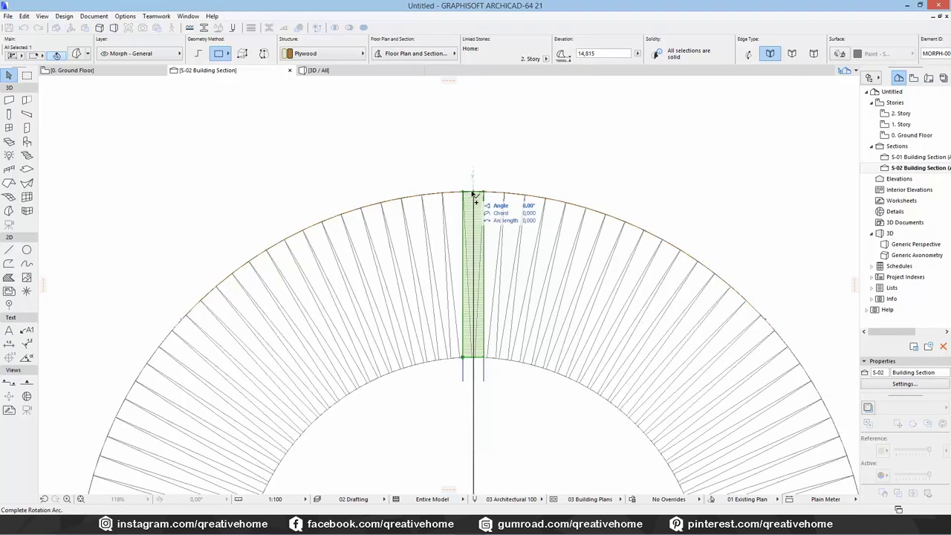
pyautogui.press('Escape')
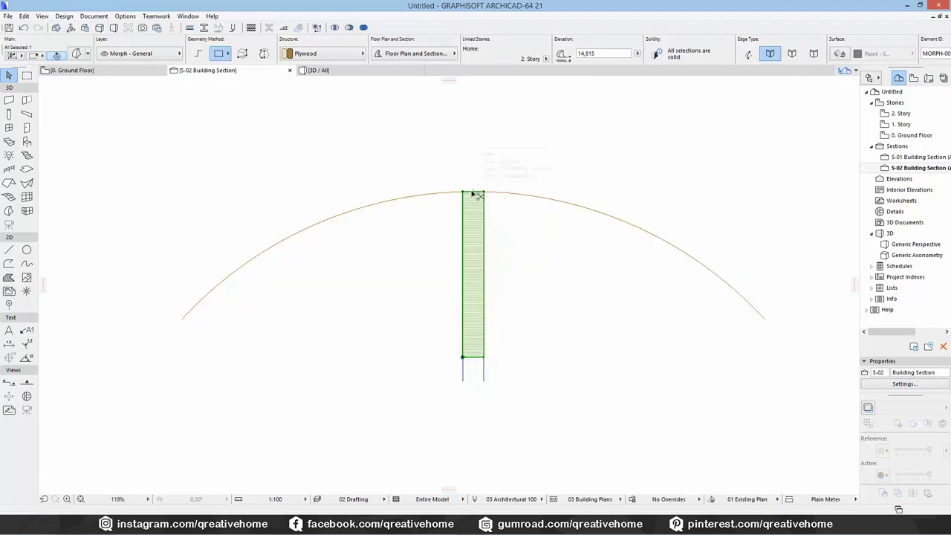
# Try spreading rotated copies of the plywood block around the arc from its crown with a 4° spacing
pyautogui.hotkey('ctrl', 'u')
pyautogui.doubleClick(248, 235)
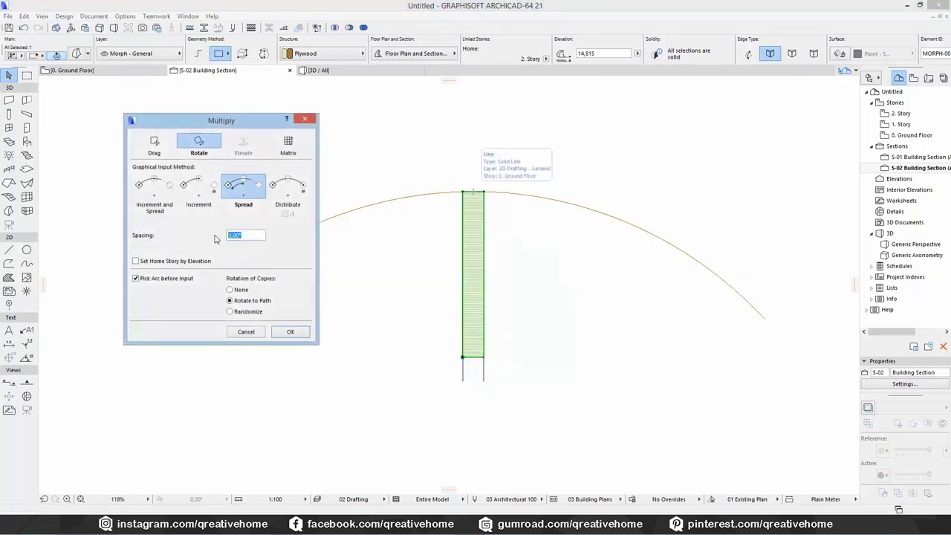
pyautogui.write('4')
pyautogui.click(291, 332)
pyautogui.click(542, 199)
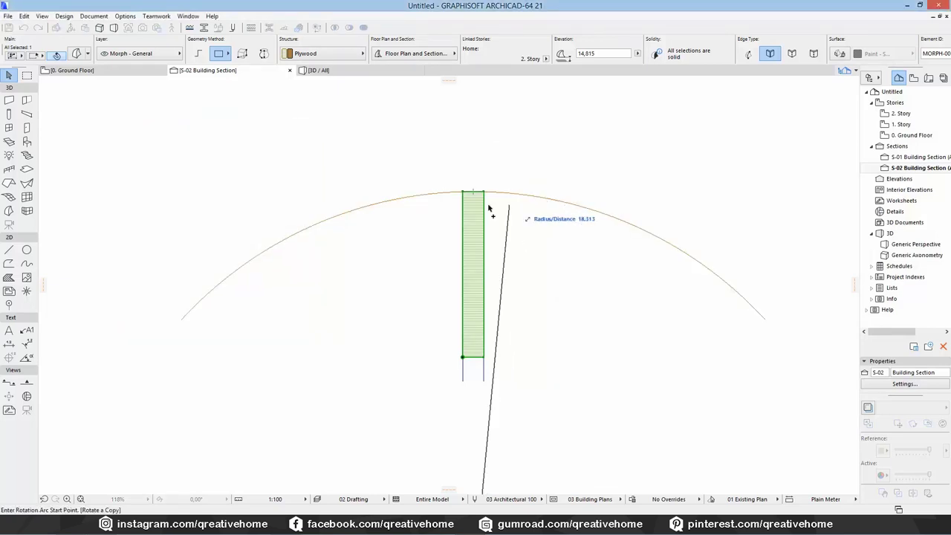
pyautogui.click(473, 192)
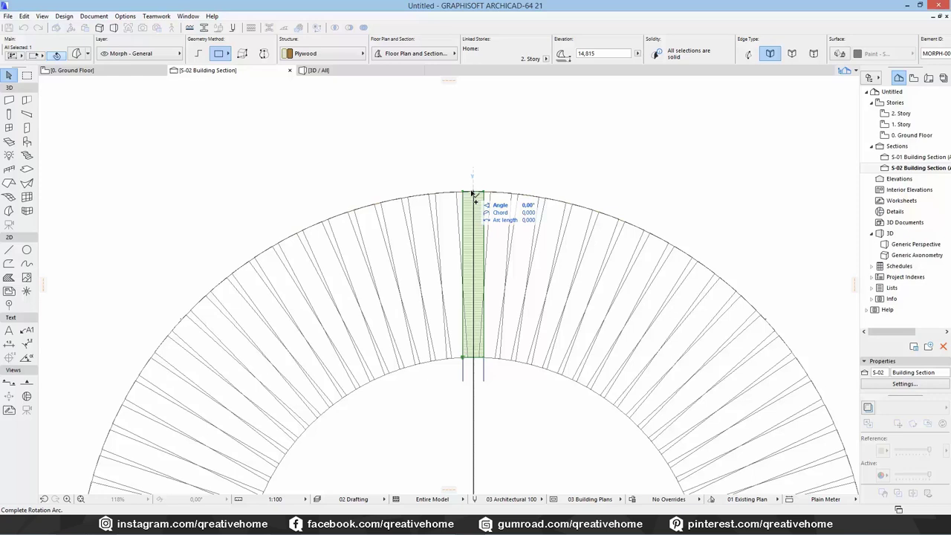
pyautogui.click(471, 193)
# Try the rotated spread of the plywood block around the arc with a 3.8° spacing
pyautogui.hotkey('ctrl', 'u')
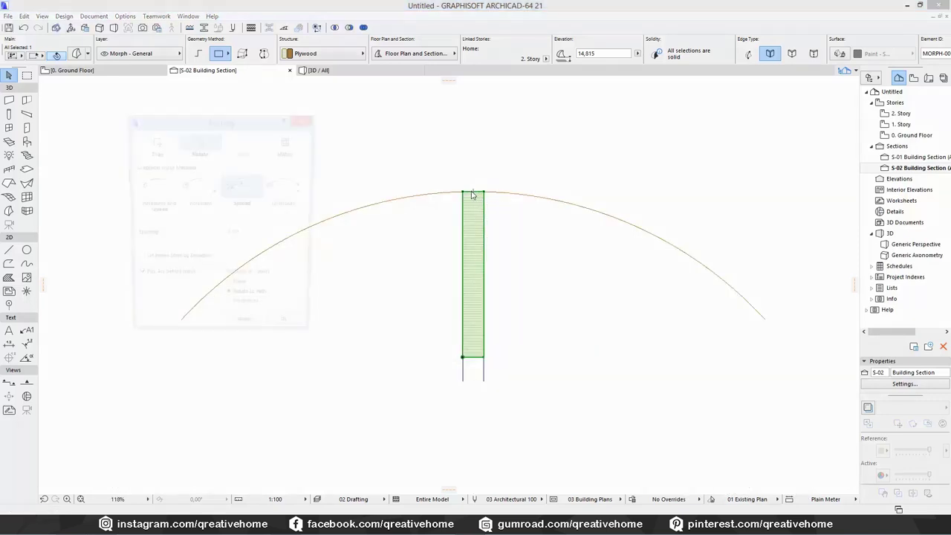
pyautogui.doubleClick(258, 237)
pyautogui.write('3,8')
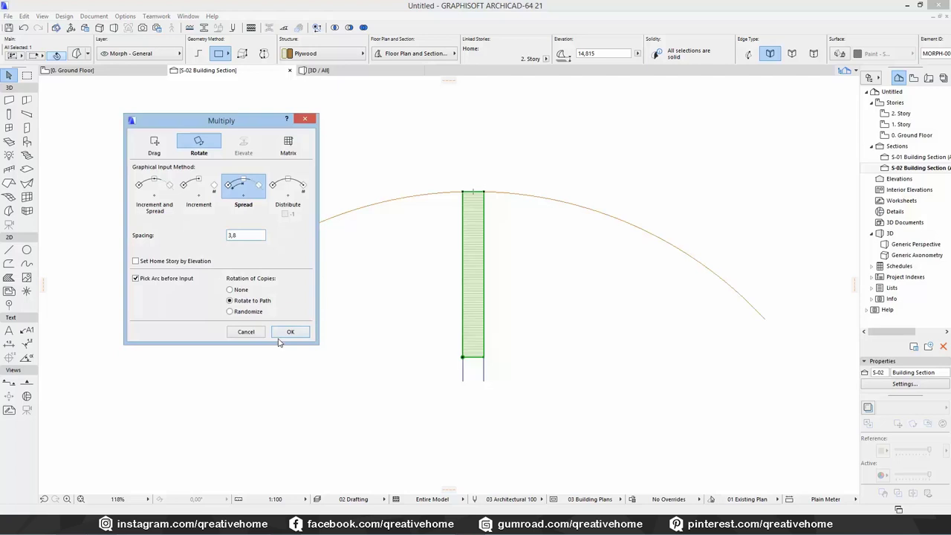
pyautogui.click(289, 332)
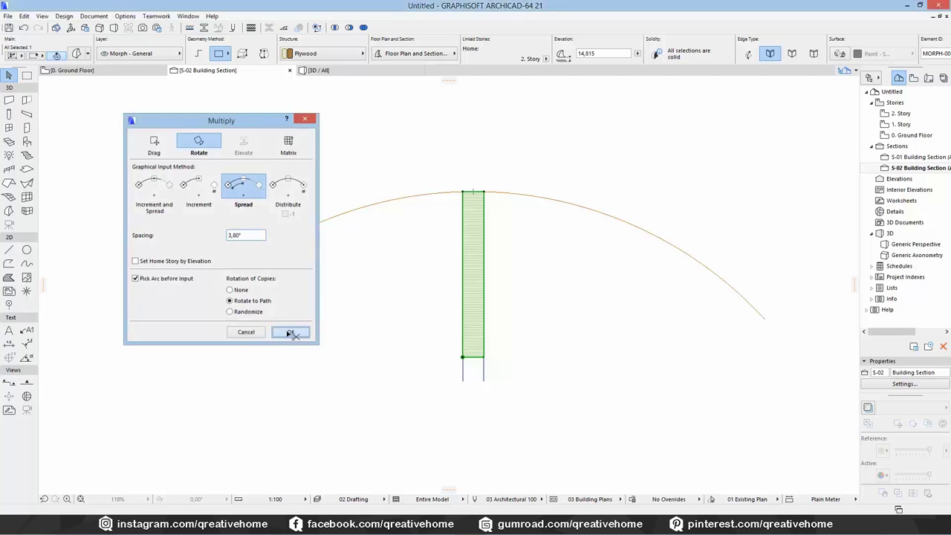
pyautogui.click(556, 202)
pyautogui.click(474, 191)
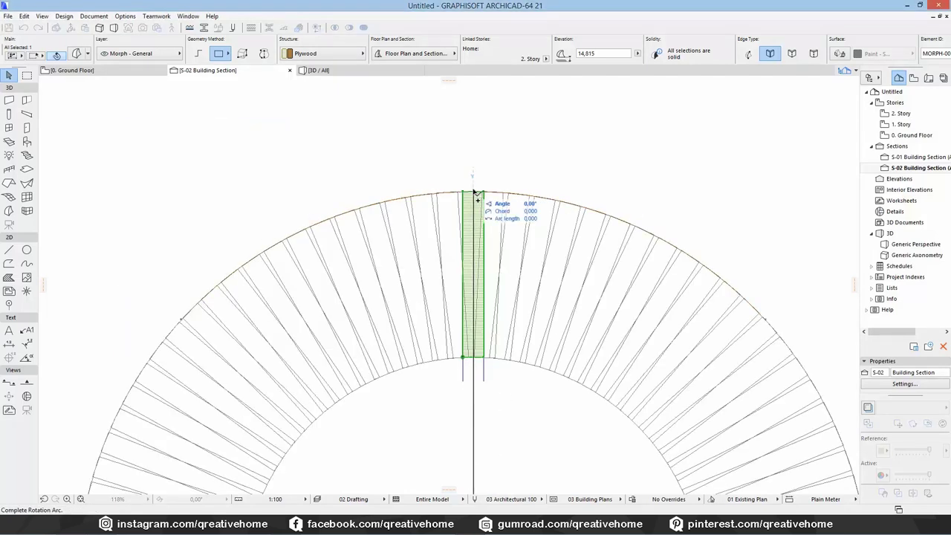
pyautogui.click(473, 192)
# Try the rotated spread of the plywood block around the arc with a 3.5° spacing
pyautogui.hotkey('ctrl', 'u')
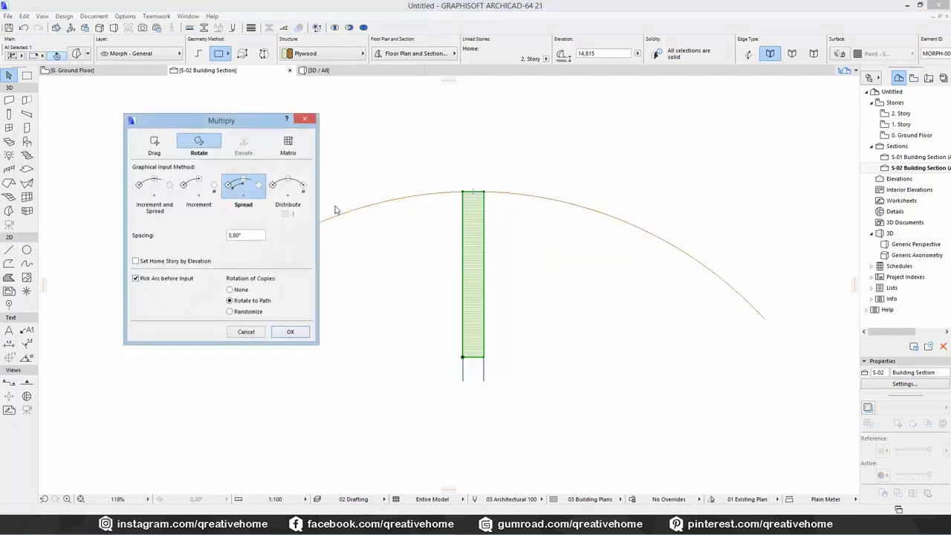
pyautogui.moveTo(259, 232); pyautogui.dragTo(228, 233)
pyautogui.click(290, 331)
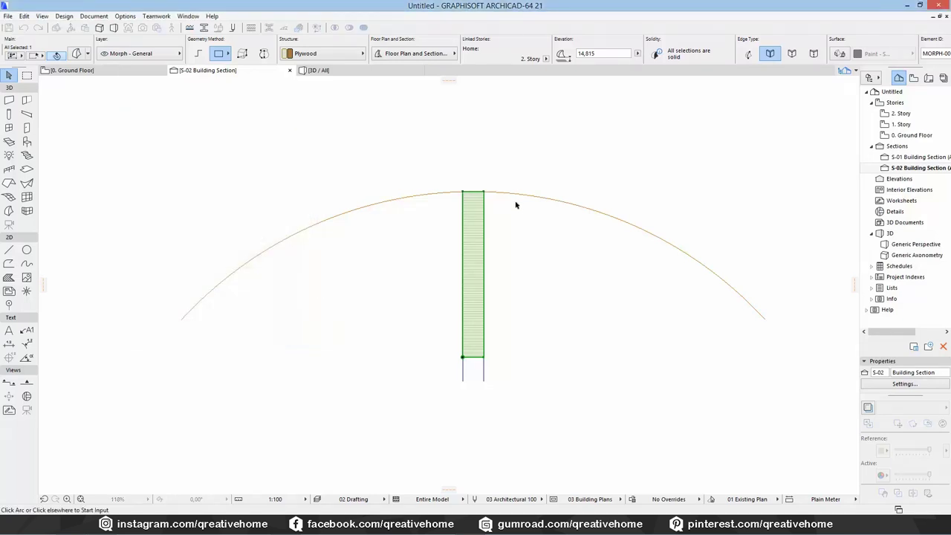
pyautogui.click(486, 193)
pyautogui.click(476, 194)
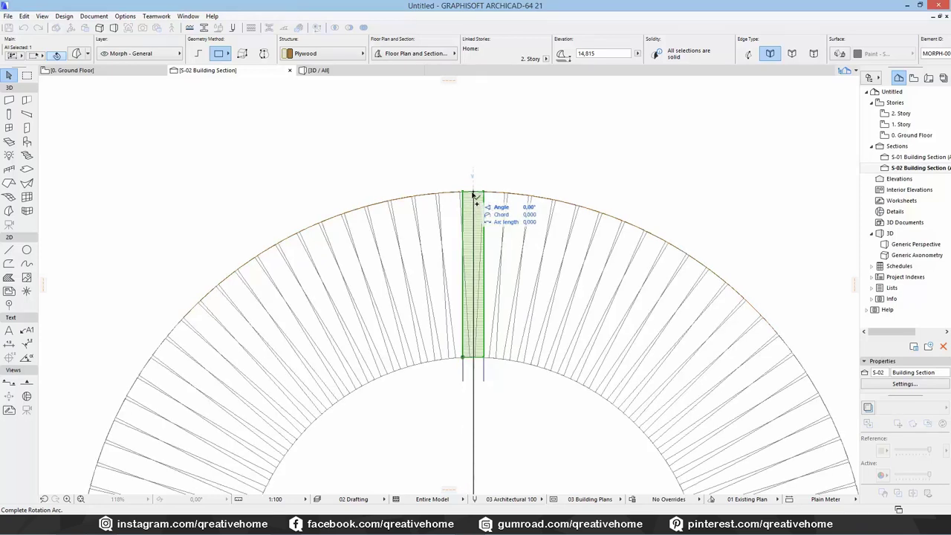
pyautogui.click(474, 195)
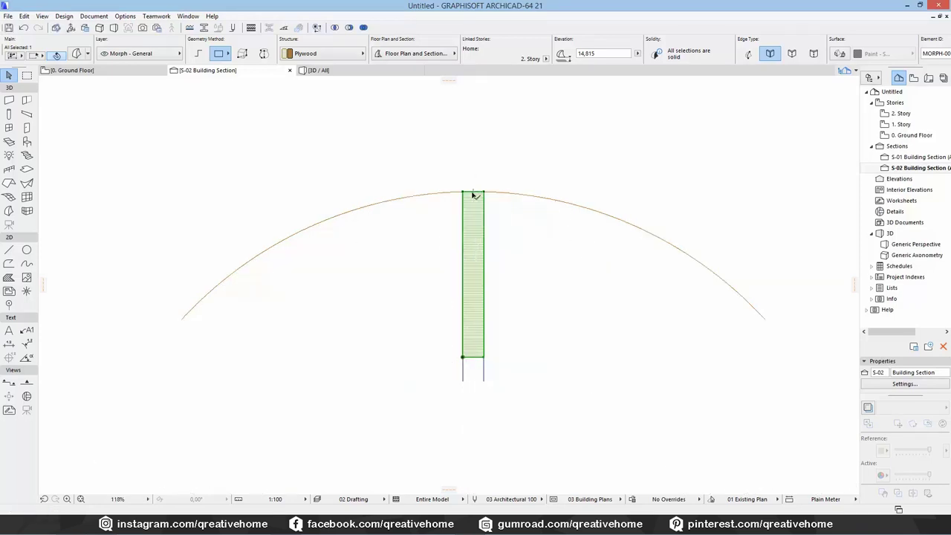
# Spread rotated copies of the plywood block from the crown past the arc's left end with a 3.4° spacing, and deselect them
pyautogui.hotkey('ctrl', 'u')
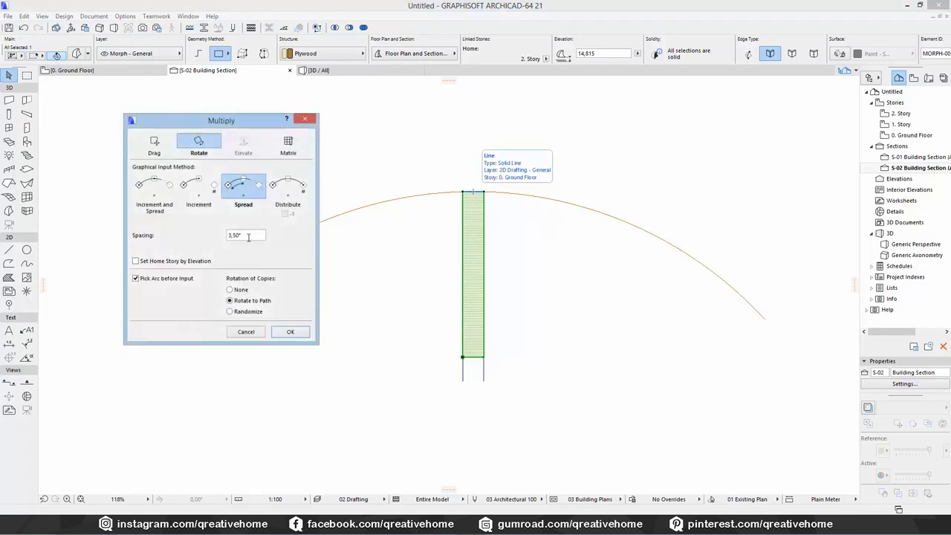
pyautogui.write('60')
pyautogui.click(290, 331)
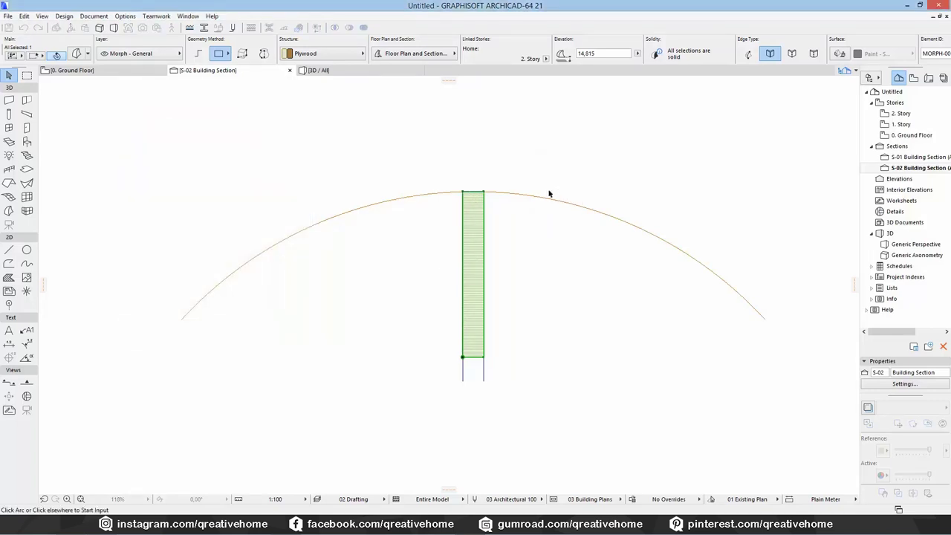
pyautogui.click(475, 194)
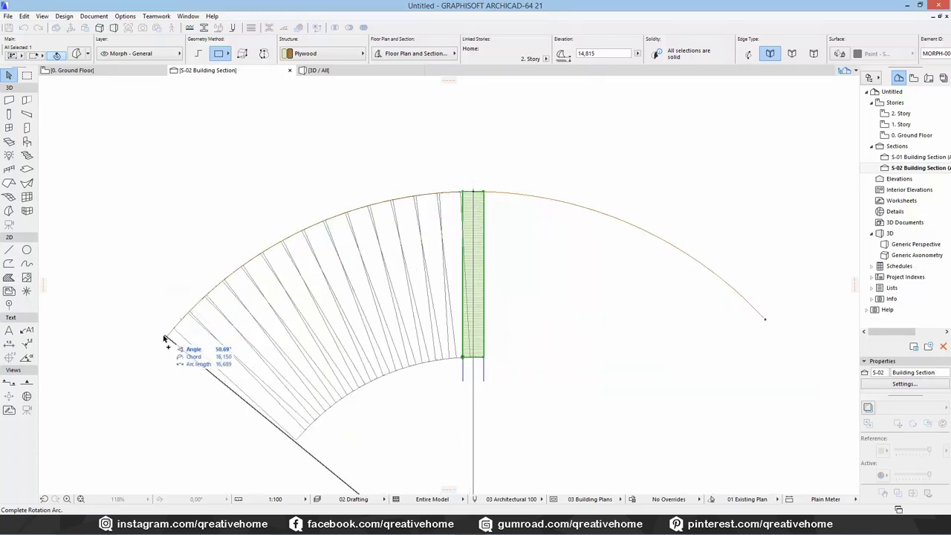
pyautogui.click(156, 359)
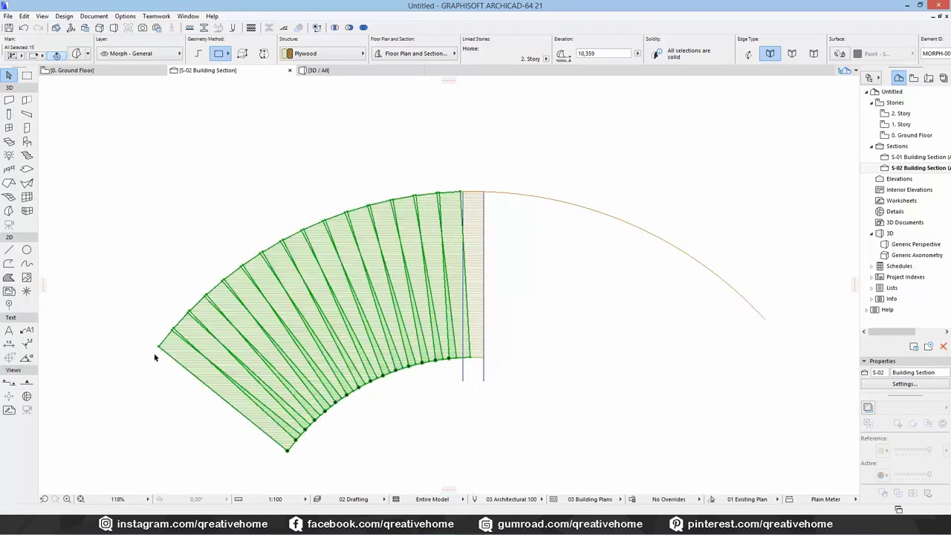
pyautogui.press('Escape')
# Spread rotated copies of the crown block past the arc's right end with the same 3.4° spacing
pyautogui.click(476, 202)
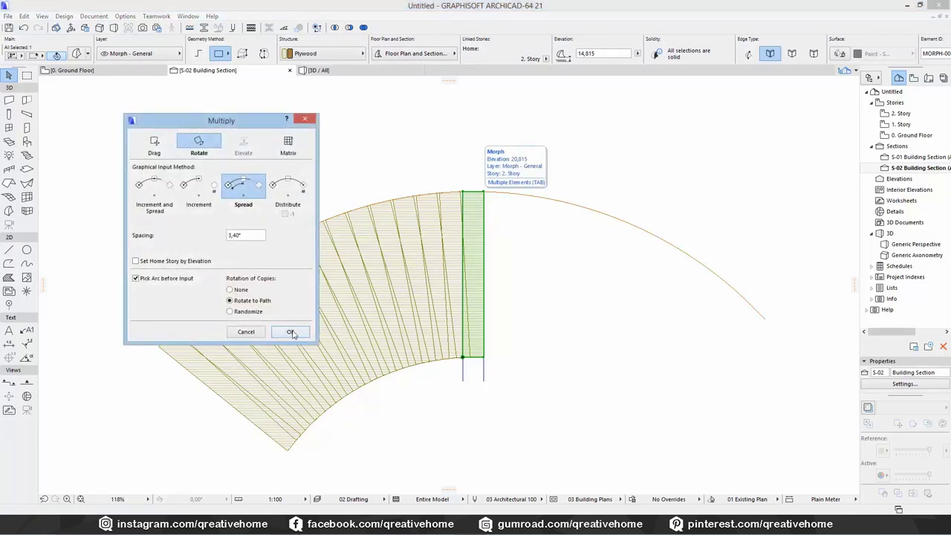
pyautogui.click(291, 332)
pyautogui.click(482, 192)
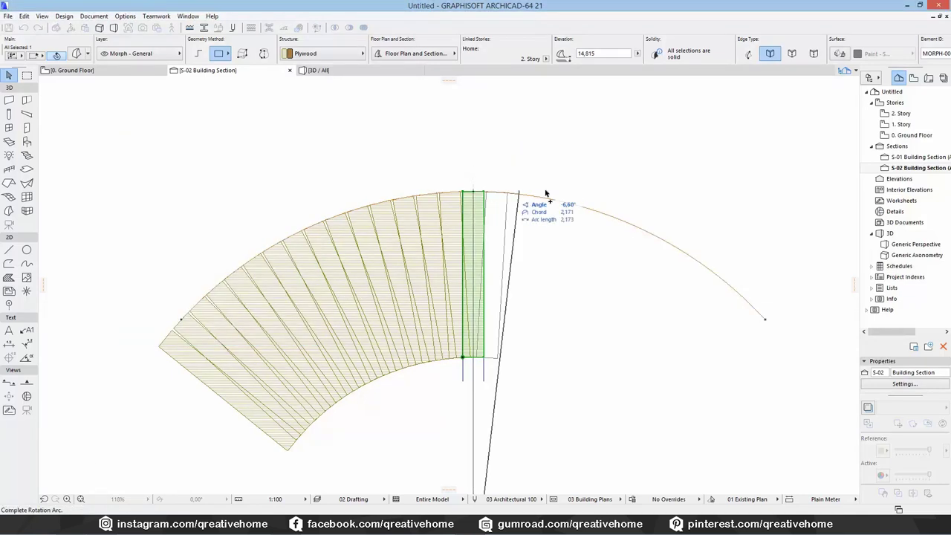
pyautogui.click(788, 358)
# Select all the rotated plywood blocks, merge them into one morph with a Boolean Union, and deselect it
pyautogui.keyDown('shift'); pyautogui.moveTo(409, 414); pyautogui.dragTo(261, 350); pyautogui.keyUp('shift')
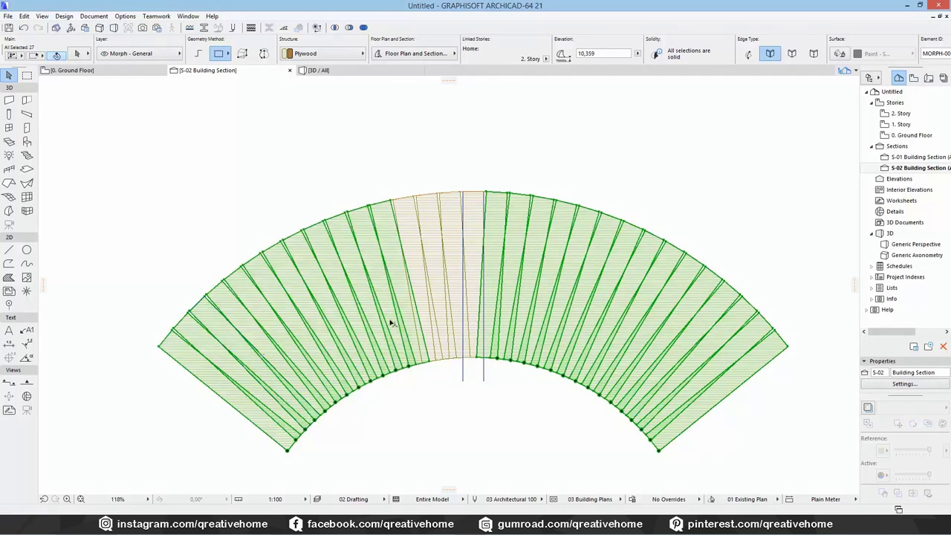
pyautogui.keyDown('shift'); pyautogui.click(433, 220); pyautogui.keyUp('shift')
pyautogui.keyDown('shift'); pyautogui.click(452, 207); pyautogui.keyUp('shift')
pyautogui.keyDown('shift'); pyautogui.click(471, 207); pyautogui.keyUp('shift')
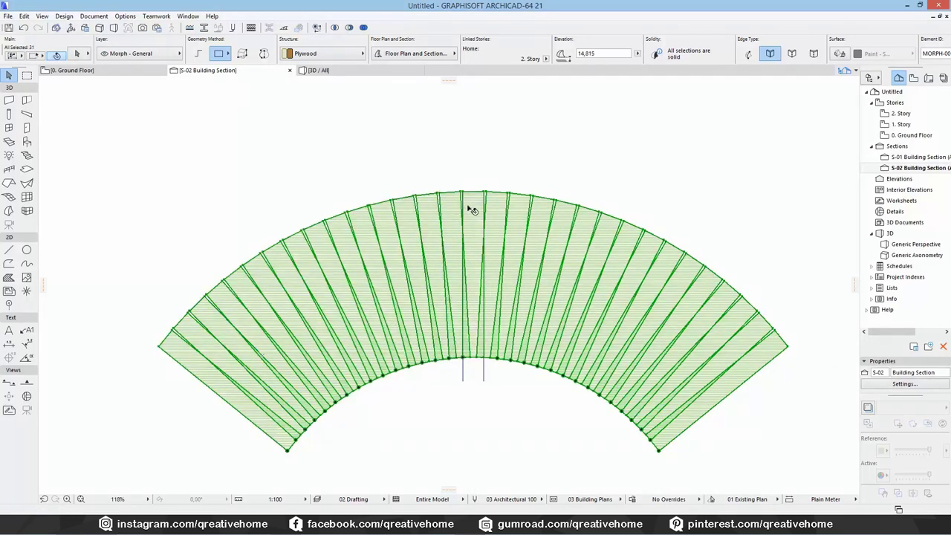
pyautogui.rightClick(416, 134)
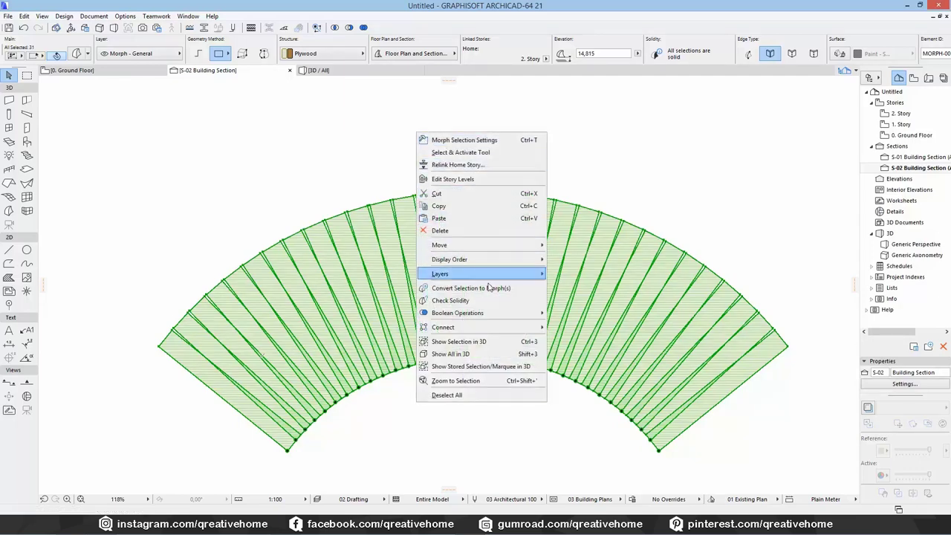
pyautogui.moveTo(520, 312)
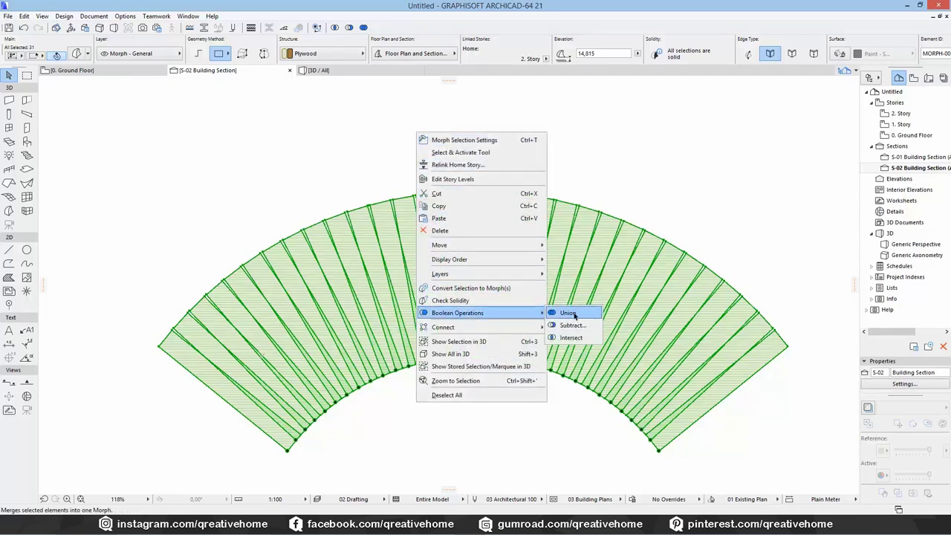
pyautogui.click(569, 313)
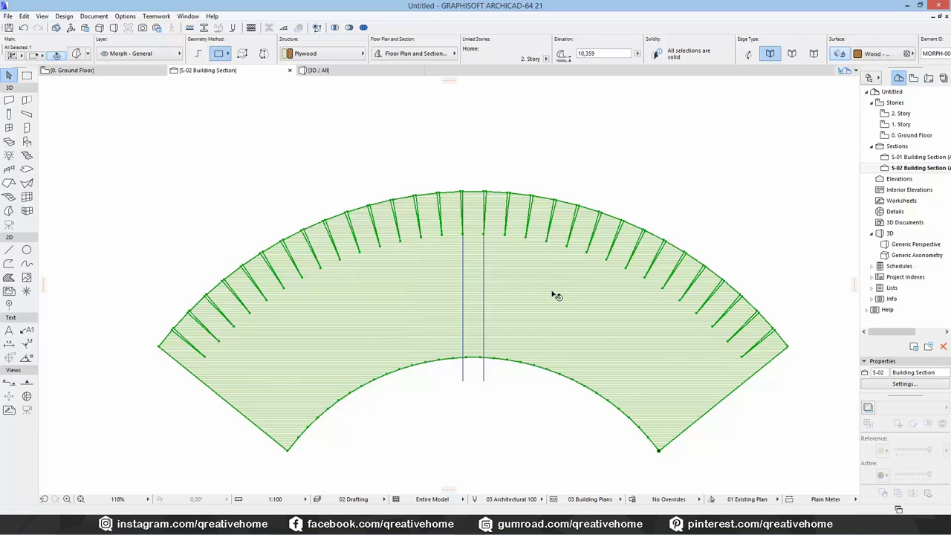
pyautogui.press('Escape')
# Move the merged fan-shaped morph 20 m straight down onto the shell in the section
pyautogui.scroll(-3, 382, 325)
pyautogui.moveTo(382, 325); pyautogui.dragTo(369, 207, button='middle')
pyautogui.scroll(2, 378, 314)
pyautogui.scroll(-3, 379, 315)
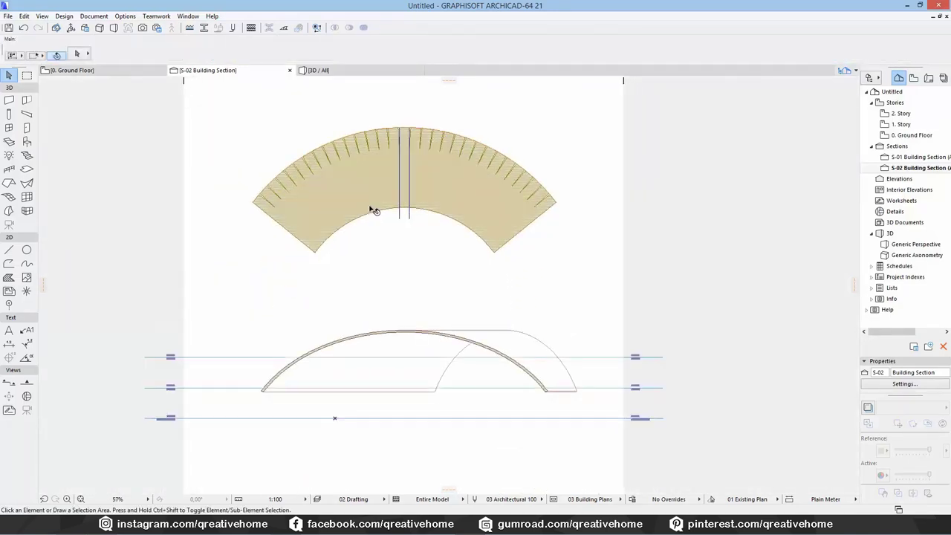
pyautogui.click(328, 172)
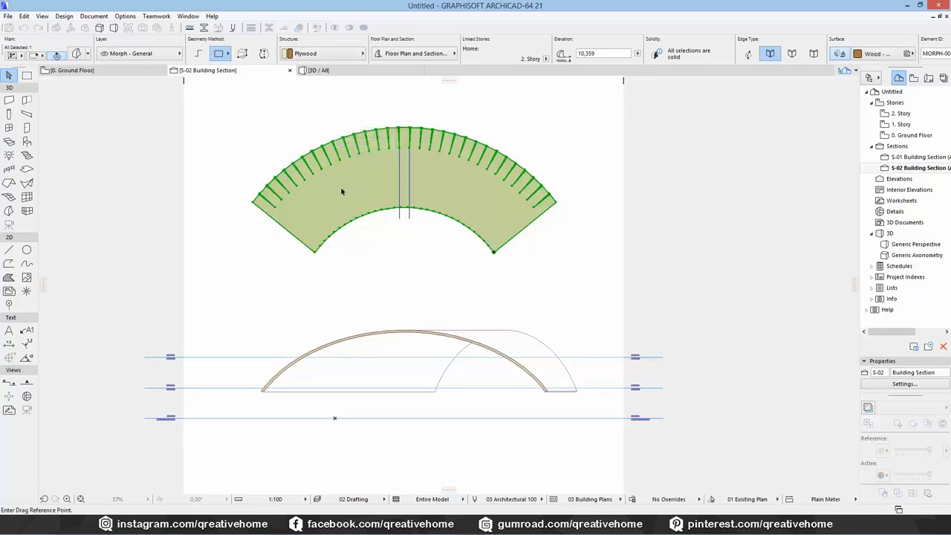
pyautogui.click(341, 189)
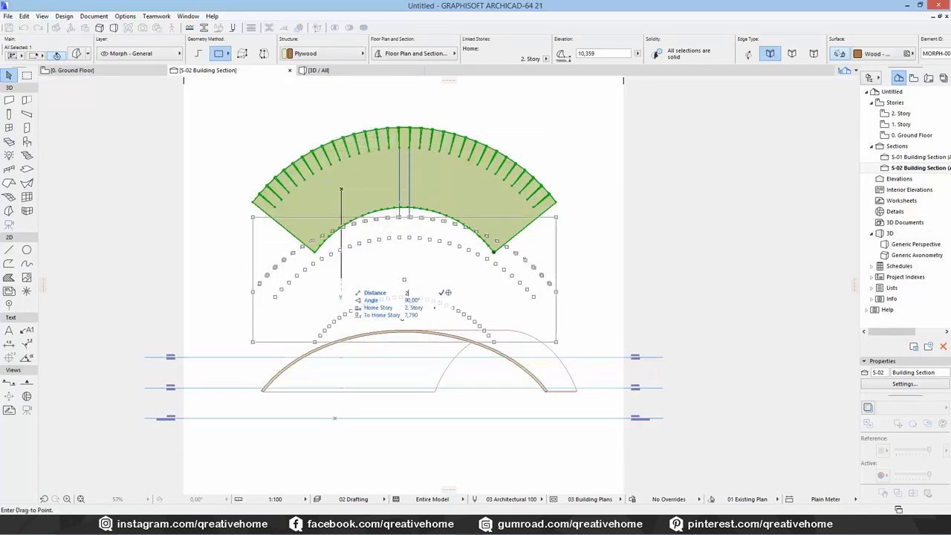
pyautogui.click(341, 386)
# Move the merged morph 1 m straight up so it overlaps the shell's full thickness, and deselect it
pyautogui.scroll(3, 279, 392)
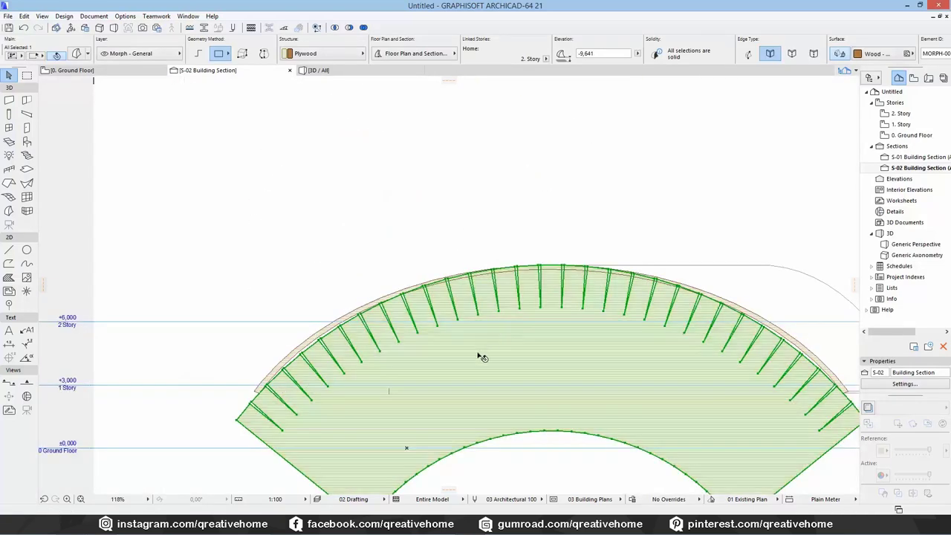
pyautogui.click(476, 352)
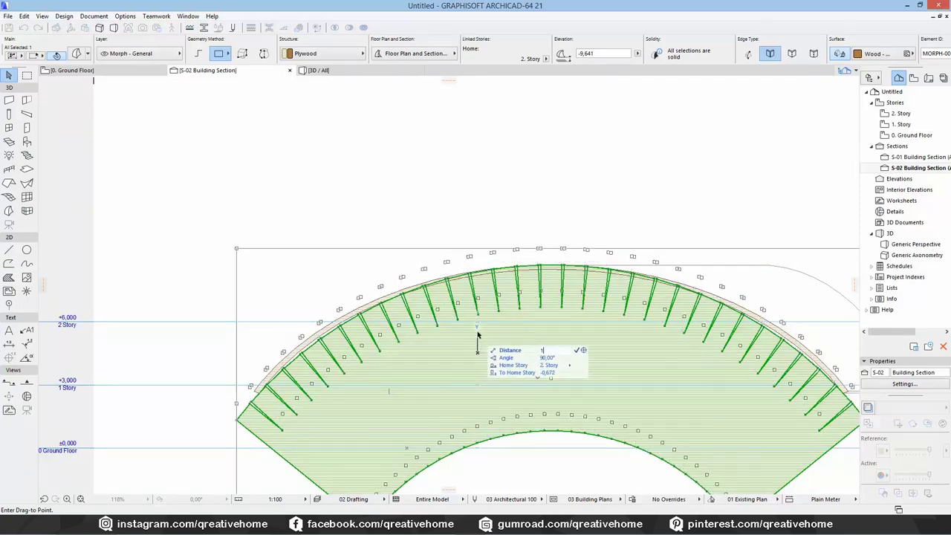
pyautogui.click(481, 332)
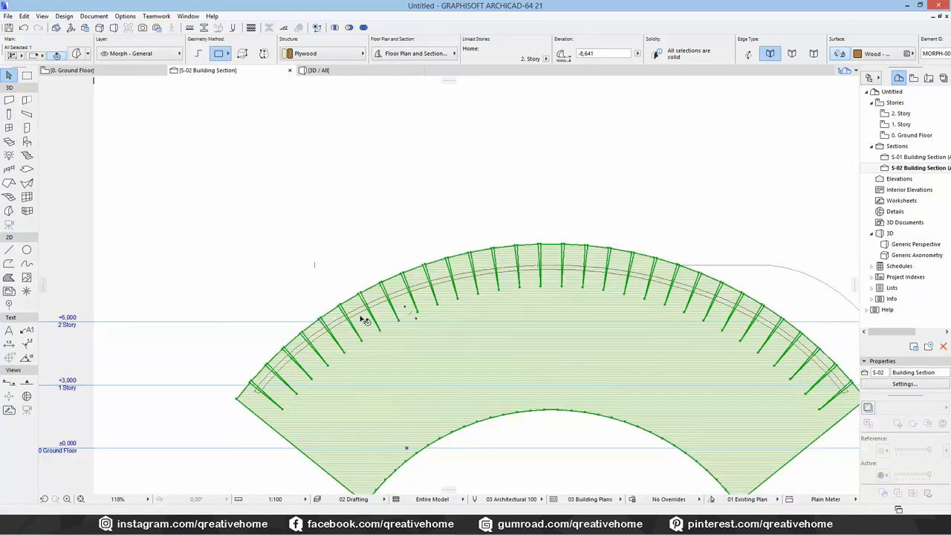
pyautogui.scroll(5, 754, 327)
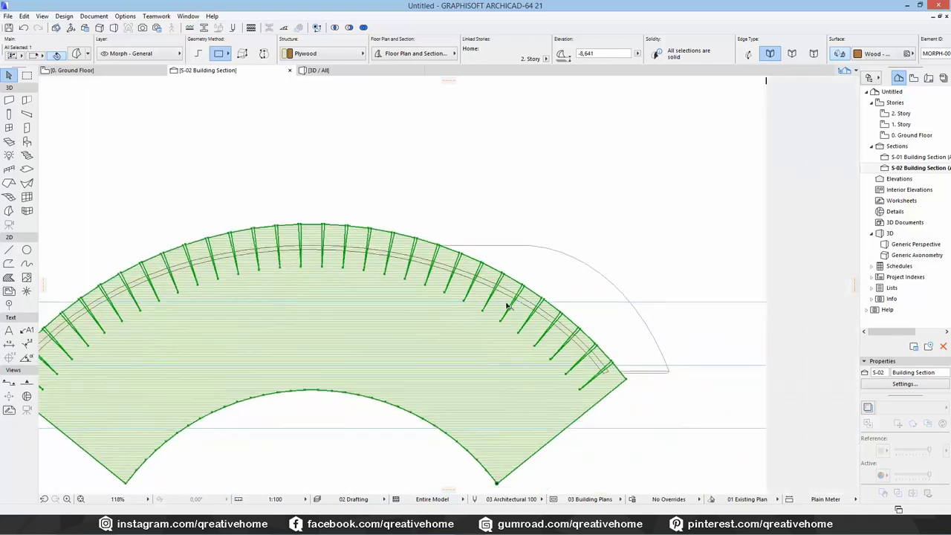
pyautogui.scroll(-5, 483, 286)
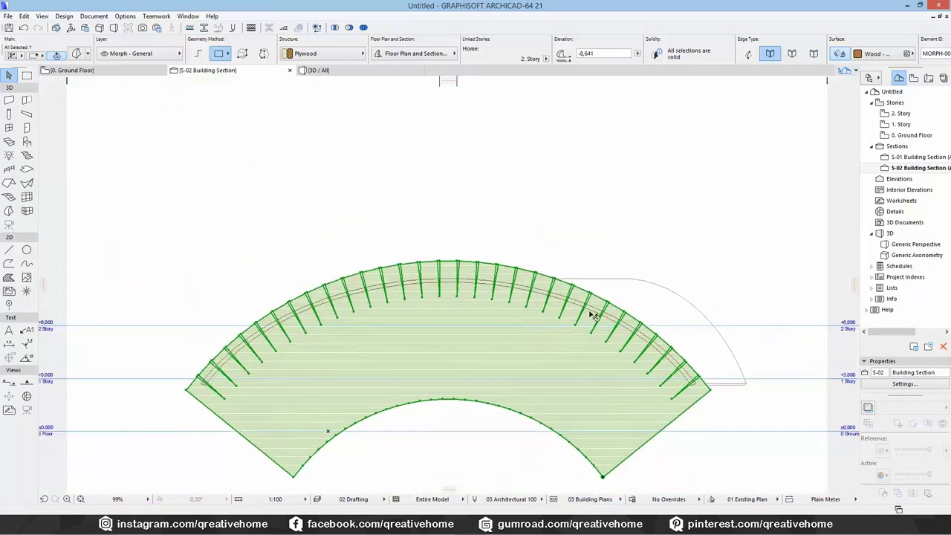
pyautogui.click(542, 181)
# Open the Ground Floor plan and select the merged morph along the diagonal section line
pyautogui.scroll(-2, 525, 203)
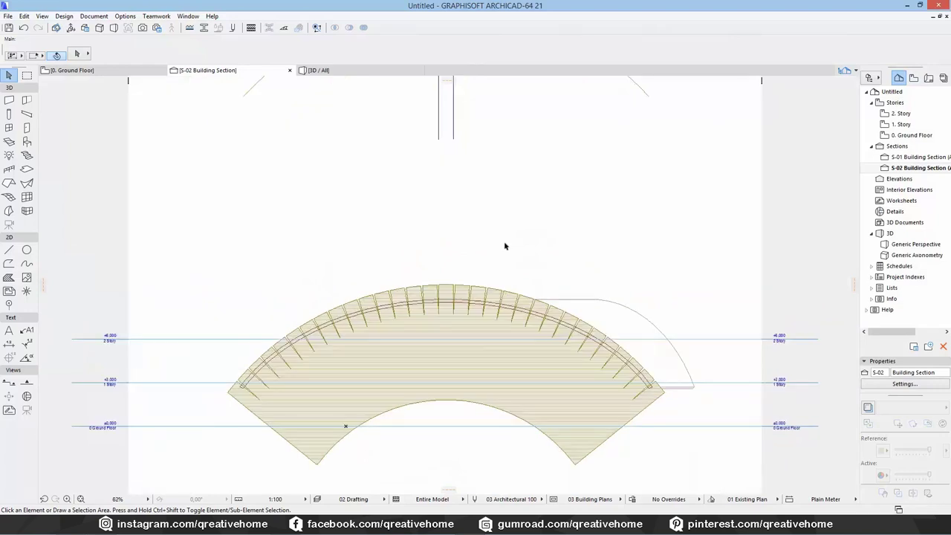
pyautogui.scroll(-1, 505, 244)
pyautogui.moveTo(504, 244); pyautogui.dragTo(474, 298, button='middle')
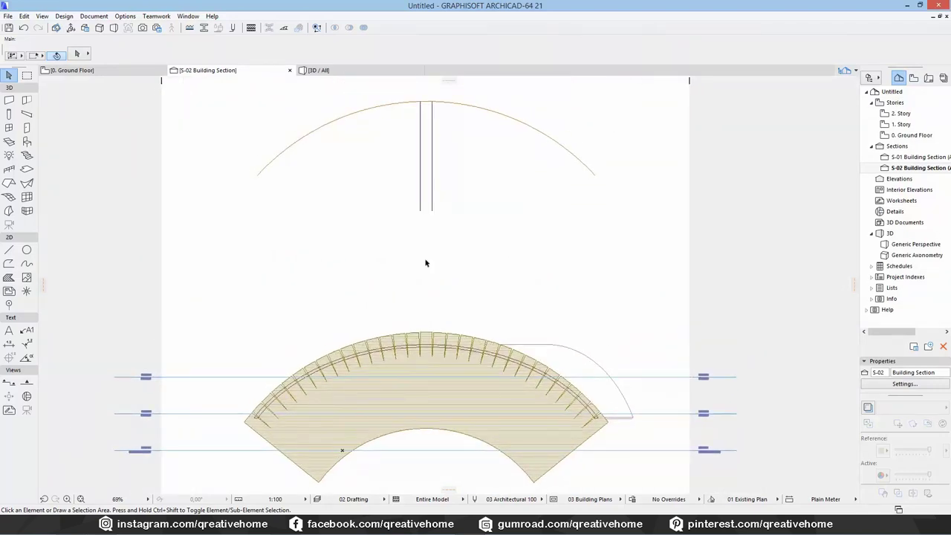
pyautogui.click(72, 70)
pyautogui.moveTo(505, 323); pyautogui.dragTo(604, 223, button='middle')
pyautogui.click(494, 154)
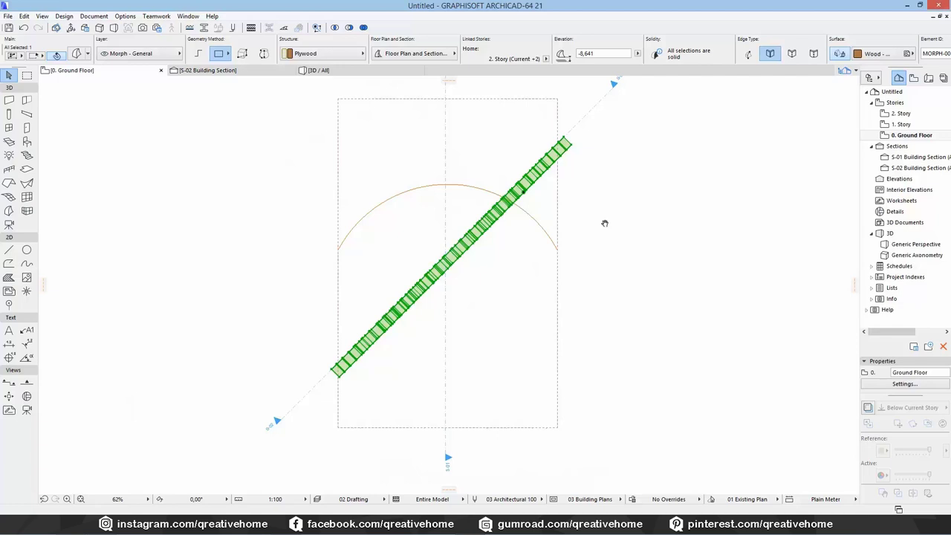
pyautogui.moveTo(604, 222); pyautogui.dragTo(618, 242, button='middle')
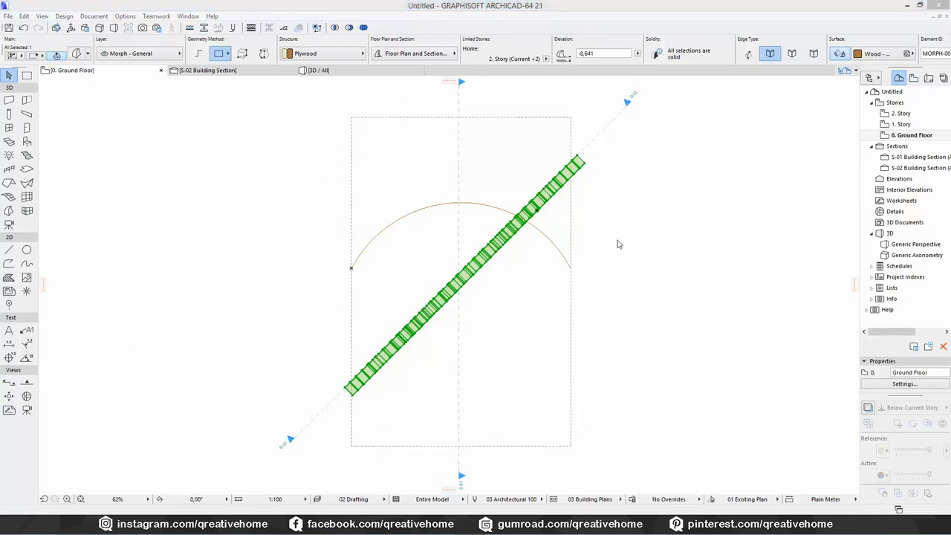
pyautogui.hotkey('ctrl', 'u')
pyautogui.click(306, 125)
pyautogui.scroll(2, 452, 330)
pyautogui.scroll(5, 456, 335)
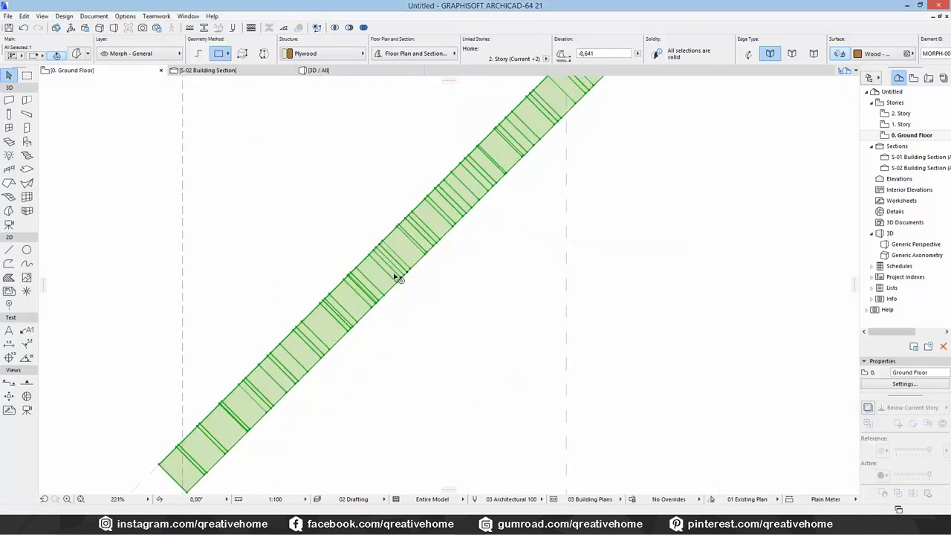
# Deselect the morph, measure the gap between blocks at the shell's lower face in the S-02 section, and check the 3D view
pyautogui.click(310, 96)
pyautogui.click(223, 70)
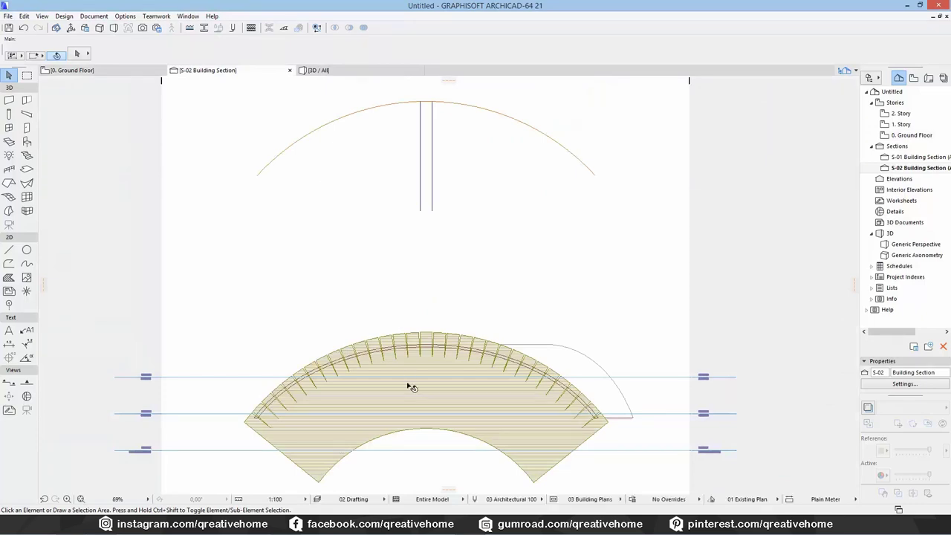
pyautogui.scroll(8, 411, 386)
pyautogui.scroll(3, 403, 312)
pyautogui.press('m')
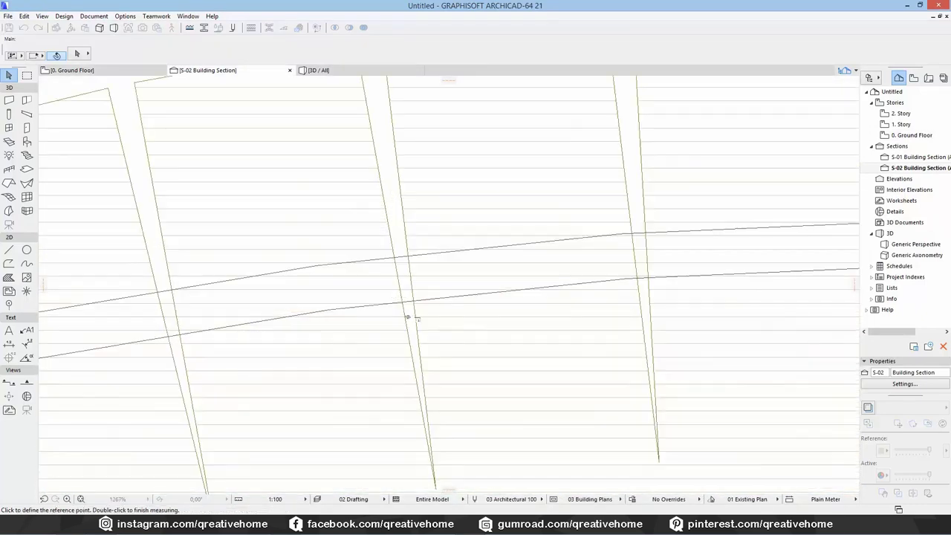
pyautogui.scroll(4, 407, 317)
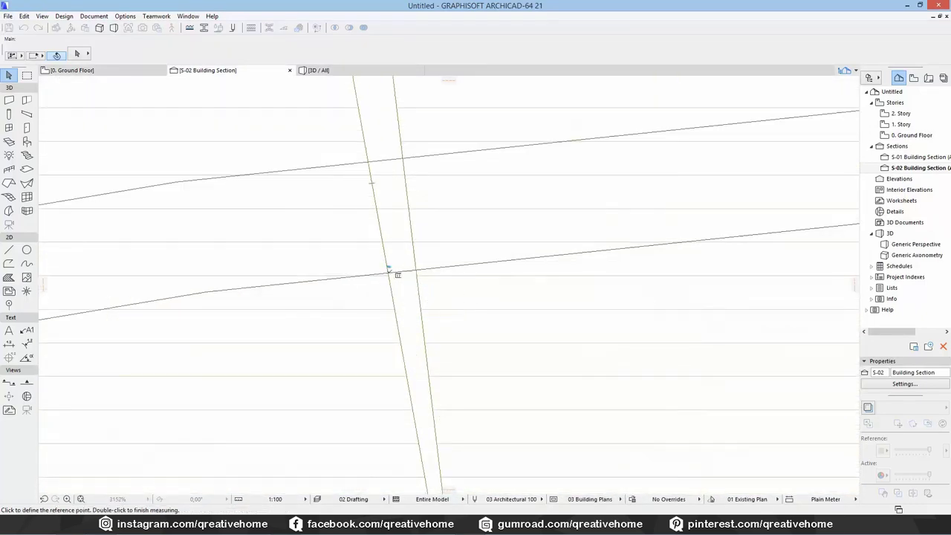
pyautogui.click(388, 270)
pyautogui.press('Escape')
pyautogui.click(348, 69)
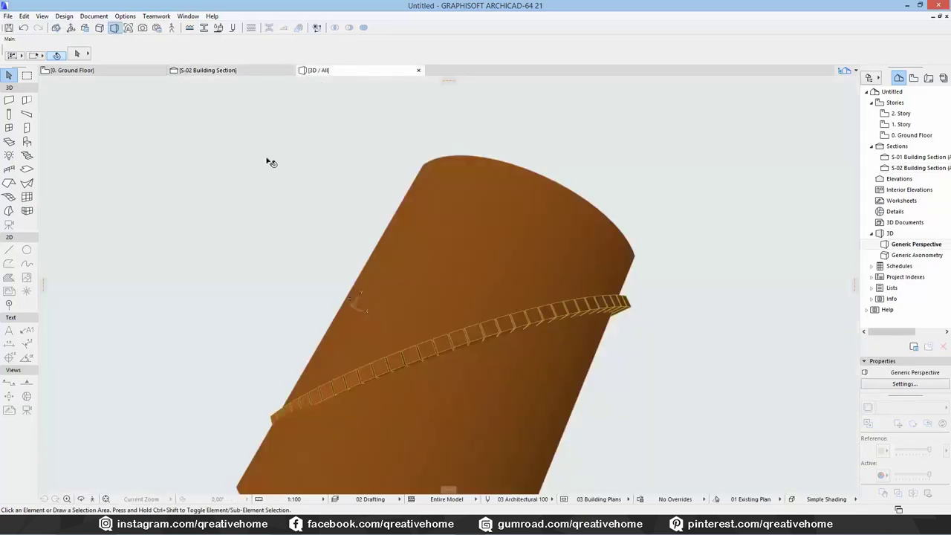
# Place a copy of the diagonal strip morph beside the original on the Ground Floor plan, leaving a narrow gap, and deselect it
pyautogui.click(103, 74)
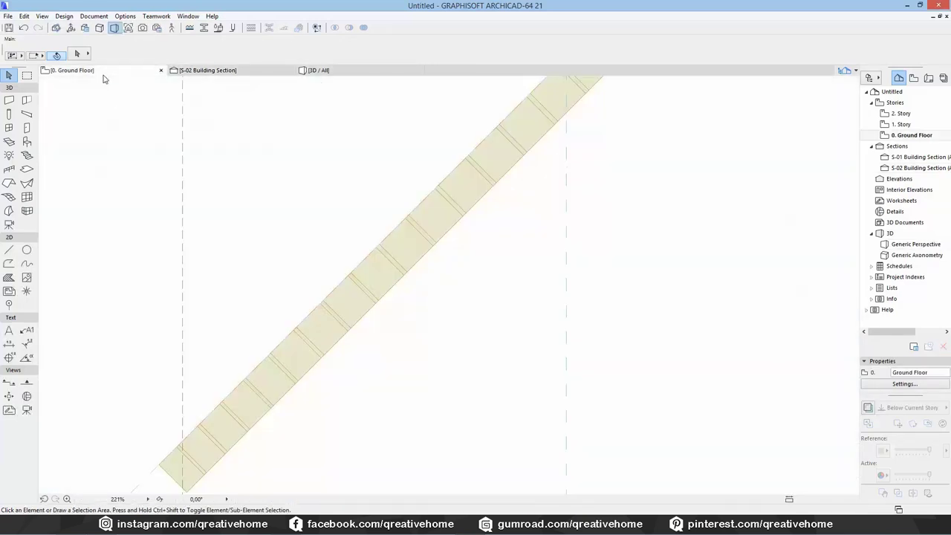
pyautogui.click(397, 257)
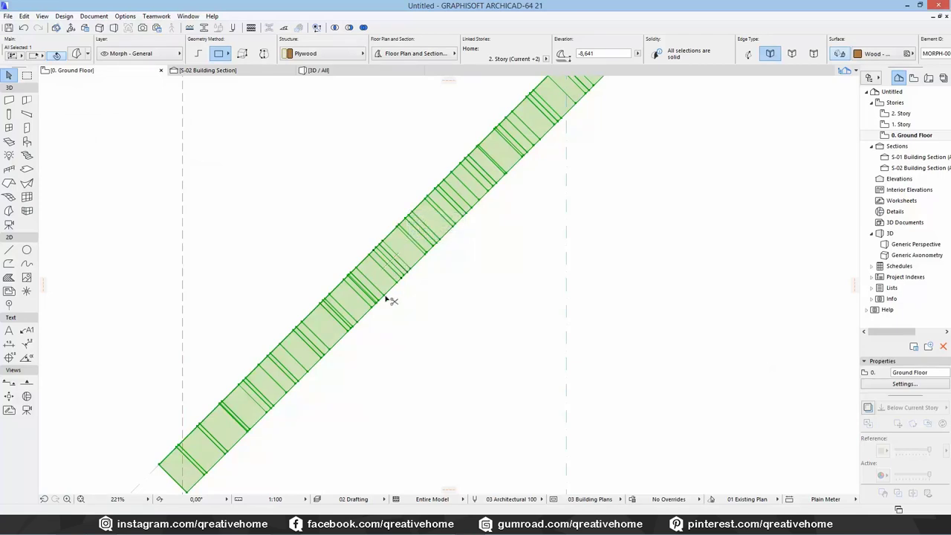
pyautogui.hotkey('ctrl', 'shift', 'd')
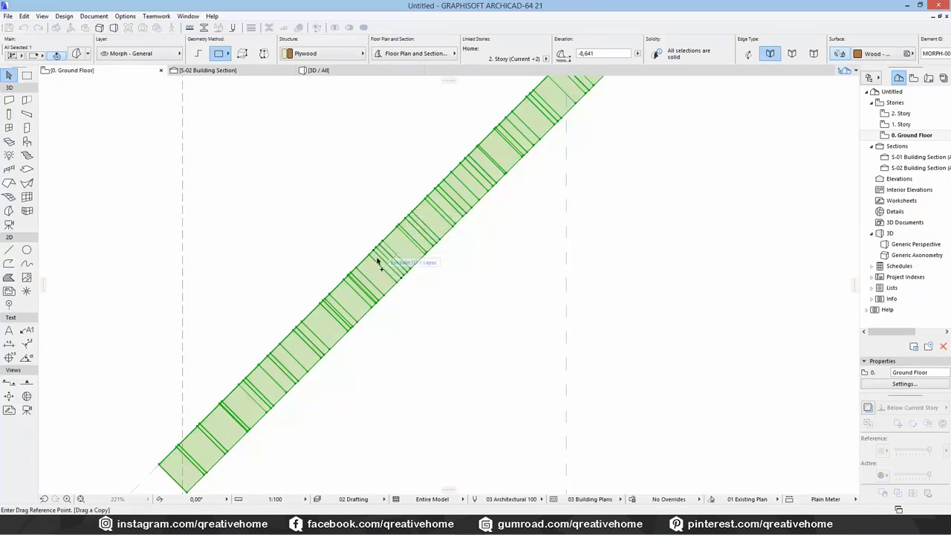
pyautogui.click(375, 255)
pyautogui.scroll(4, 372, 316)
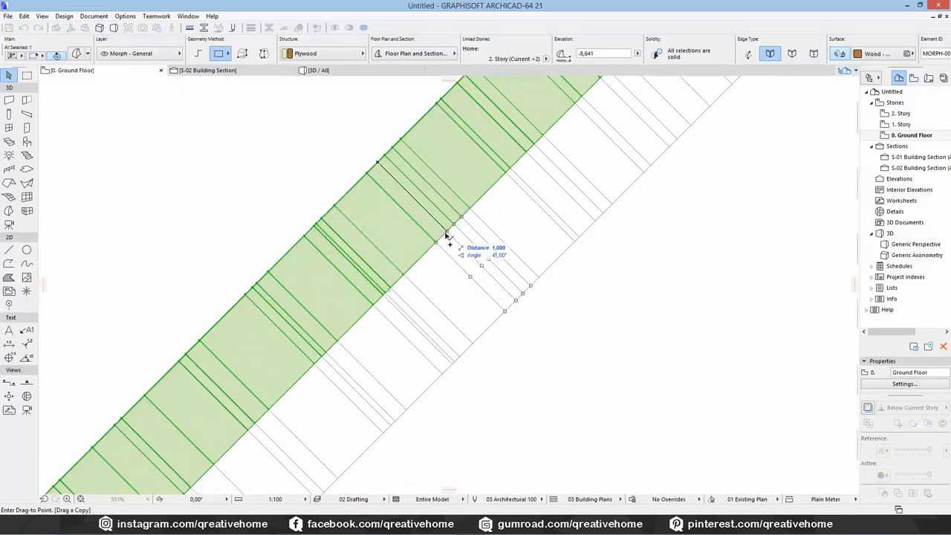
pyautogui.write('10')
pyautogui.press('Return')
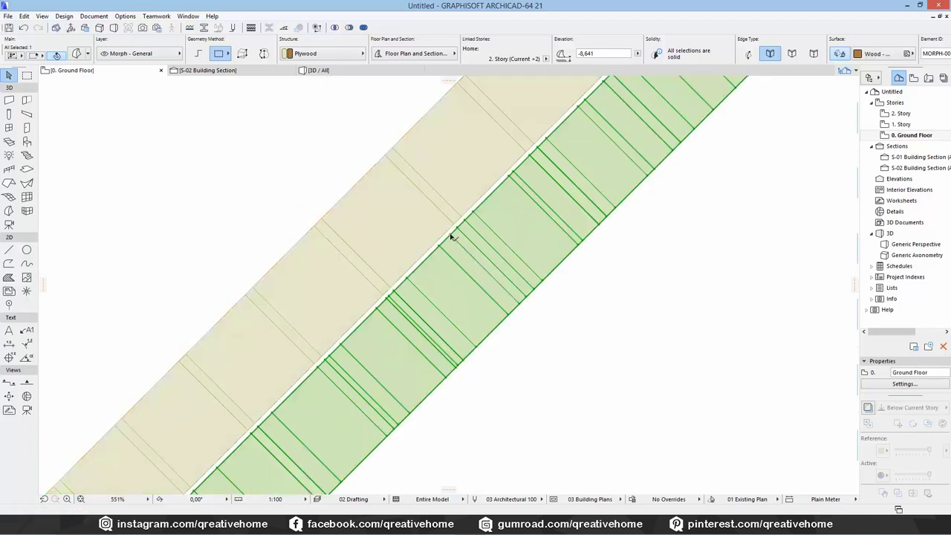
pyautogui.press('Escape')
# Measure the vertical offset from the diagonal strip to its copy, and delete the copy
pyautogui.click(335, 259)
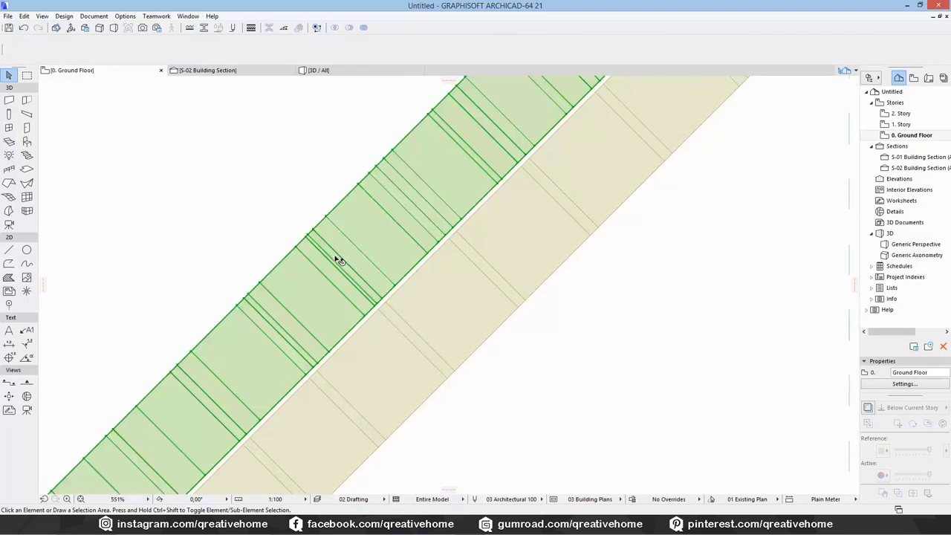
pyautogui.hotkey('ctrl', 'shift', 'd')
pyautogui.click(325, 217)
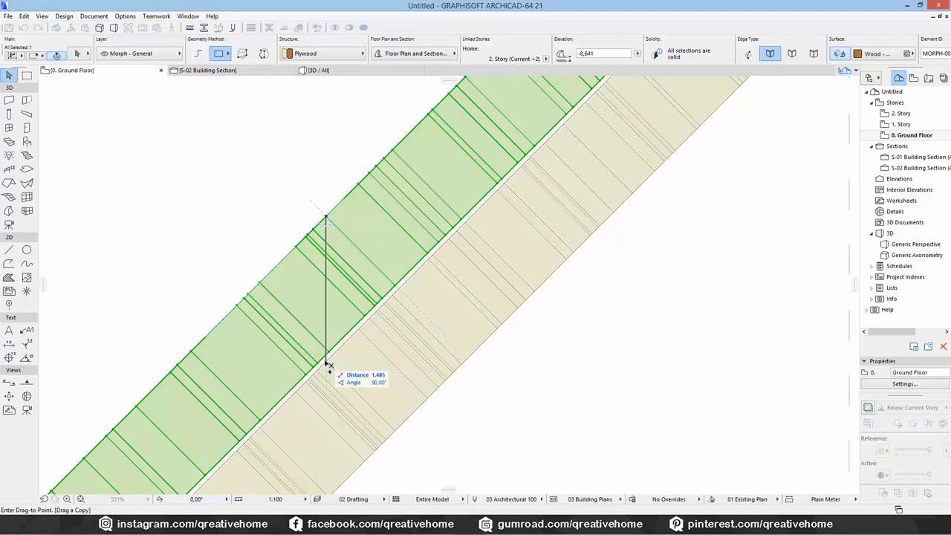
pyautogui.press('Escape')
pyautogui.press('Escape')
pyautogui.click(394, 343)
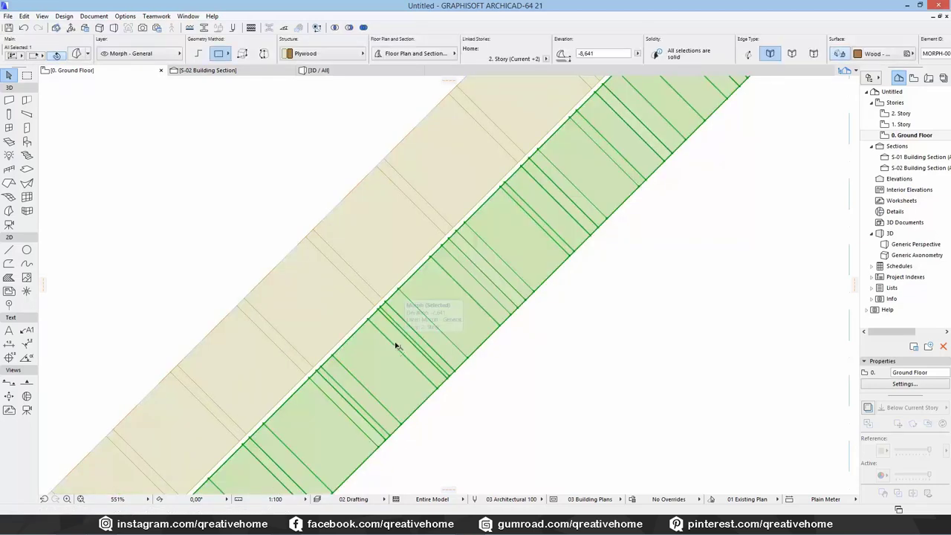
pyautogui.press('Delete')
# Multiply the original strip straight down over about 25.87 m using Drag and Spread, with 1,485 spacing and path picking disabled
pyautogui.click(354, 277)
pyautogui.scroll(-6, 457, 304)
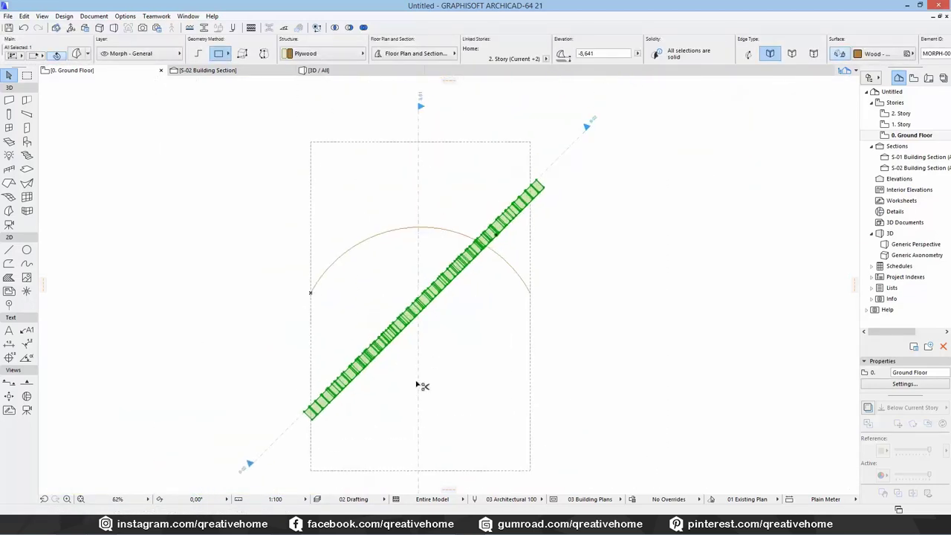
pyautogui.hotkey('ctrl', 'u')
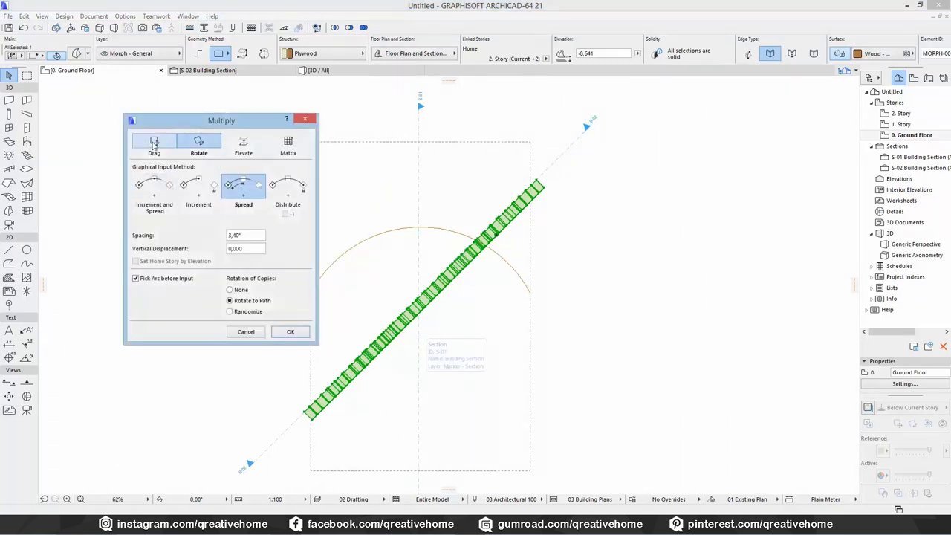
pyautogui.click(154, 146)
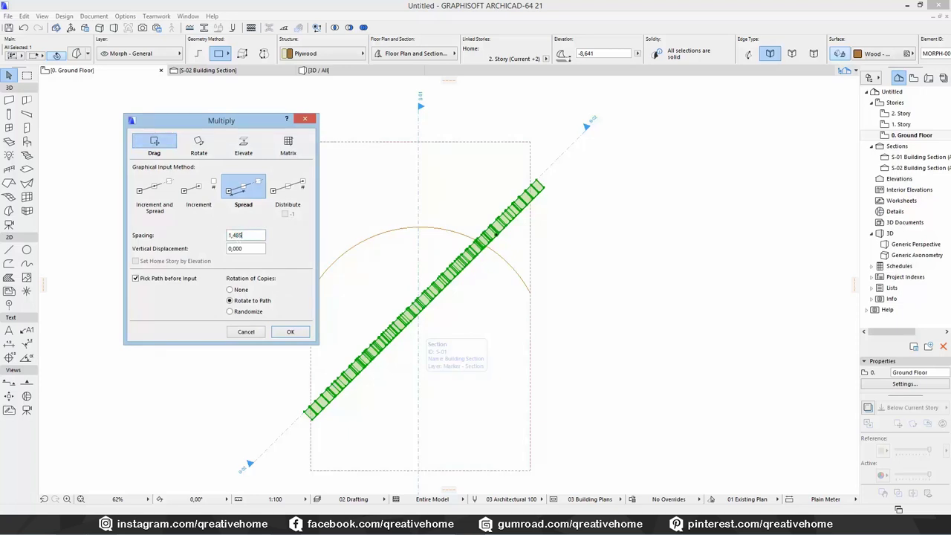
pyautogui.click(136, 279)
pyautogui.click(278, 333)
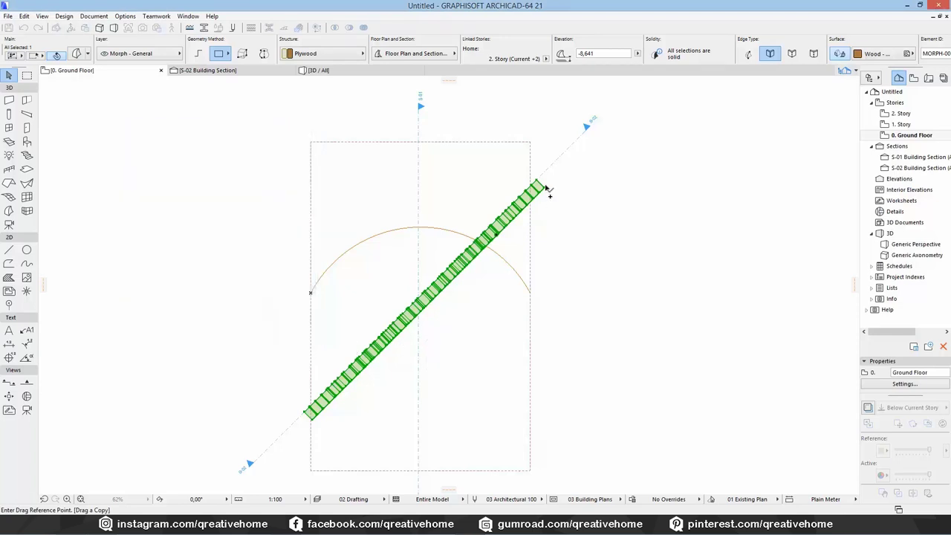
pyautogui.click(543, 189)
pyautogui.moveTo(543, 381); pyautogui.dragTo(552, 271, button='middle')
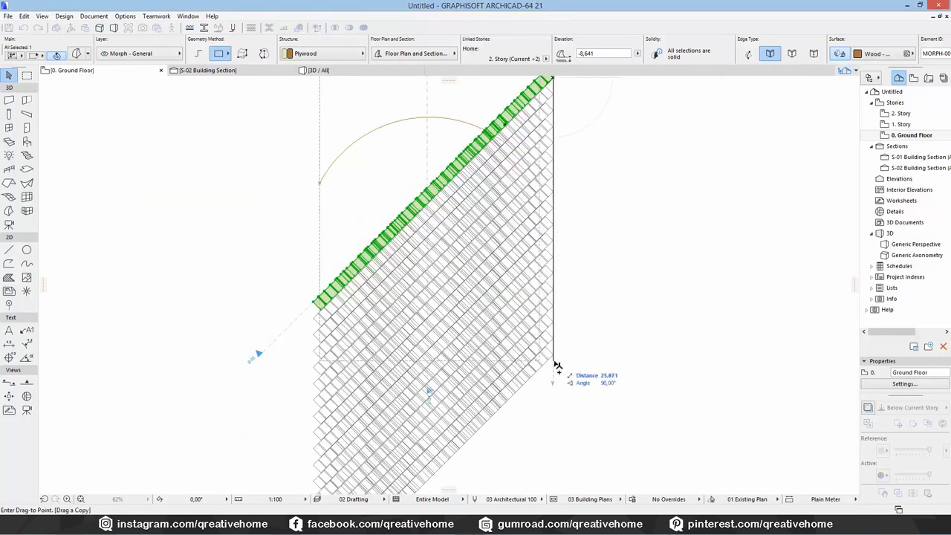
pyautogui.click(556, 364)
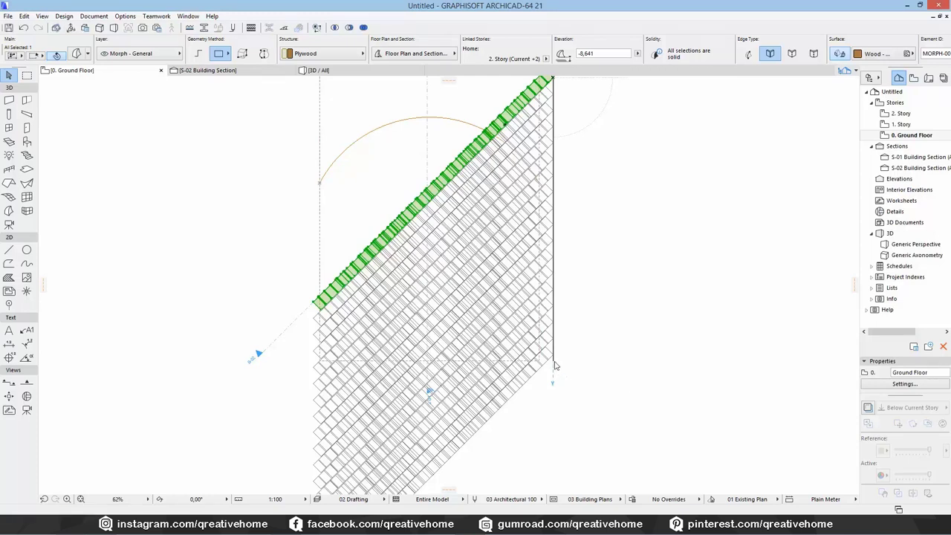
# Merge the downward strip copies into one morph with a Boolean Union and deselect it
pyautogui.rightClick(591, 242)
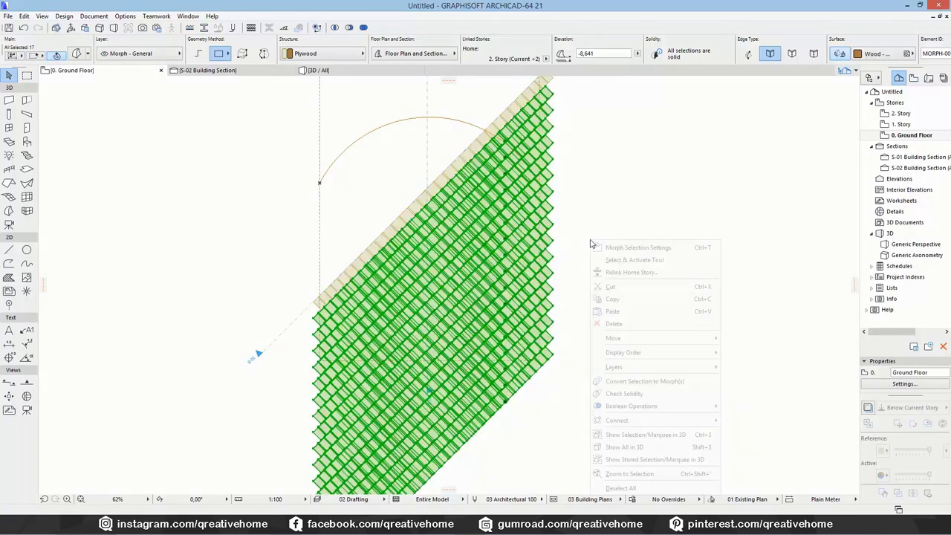
pyautogui.moveTo(617, 408)
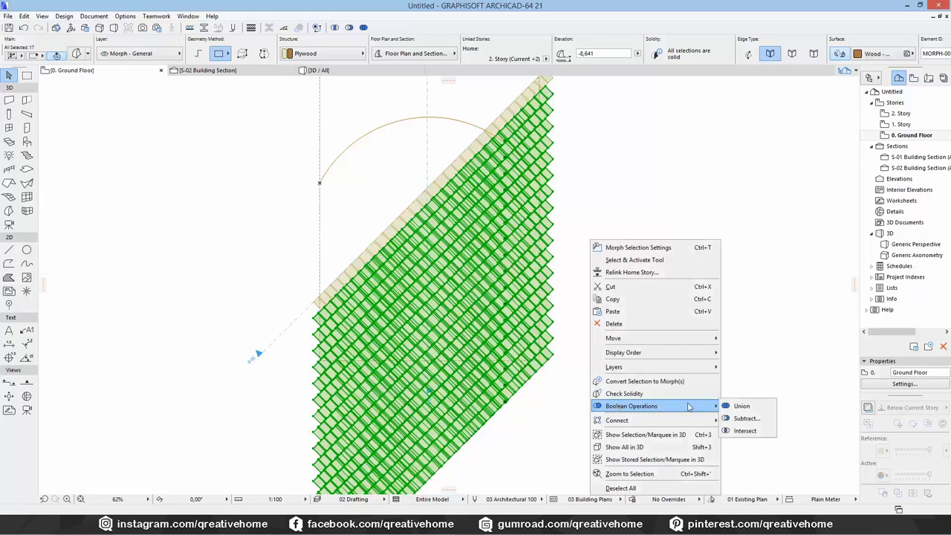
pyautogui.click(735, 406)
pyautogui.click(568, 382)
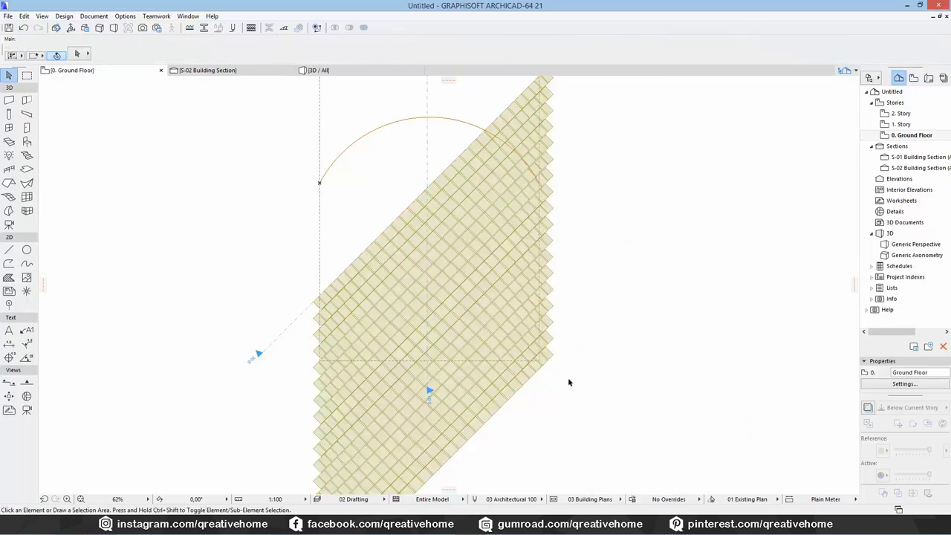
# Split the merged lower morph along a horizontal line just inside the shell's lower boundary, and delete the part below it
pyautogui.click(442, 435)
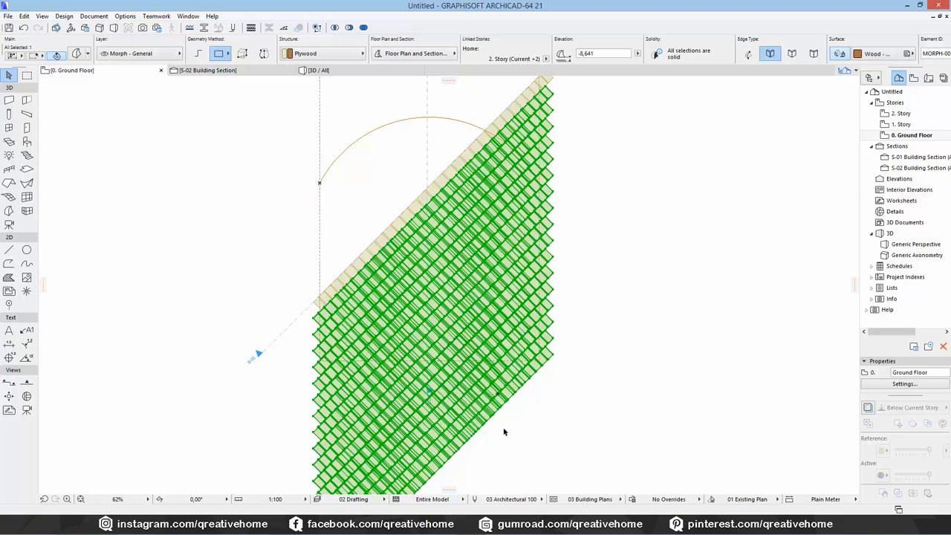
pyautogui.scroll(10, 493, 431)
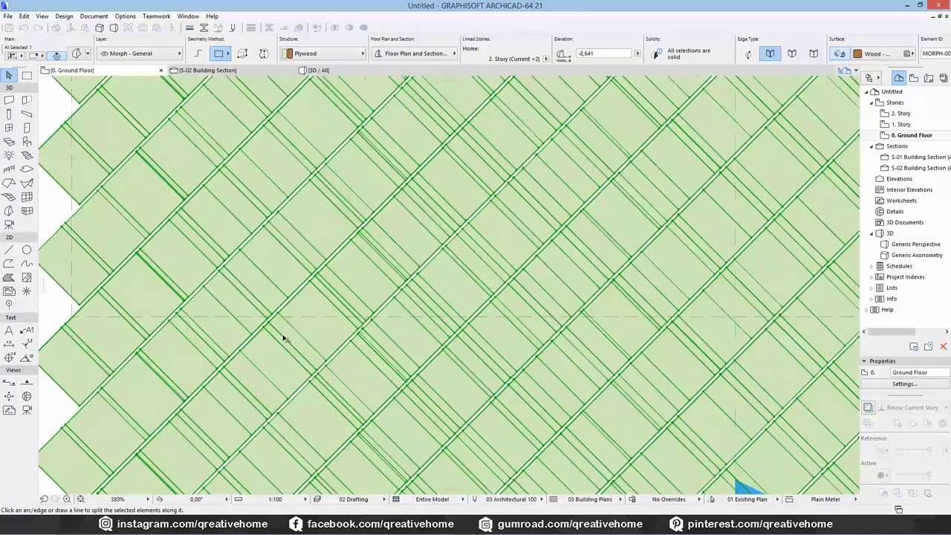
pyautogui.moveTo(185, 307); pyautogui.dragTo(392, 328, button='middle')
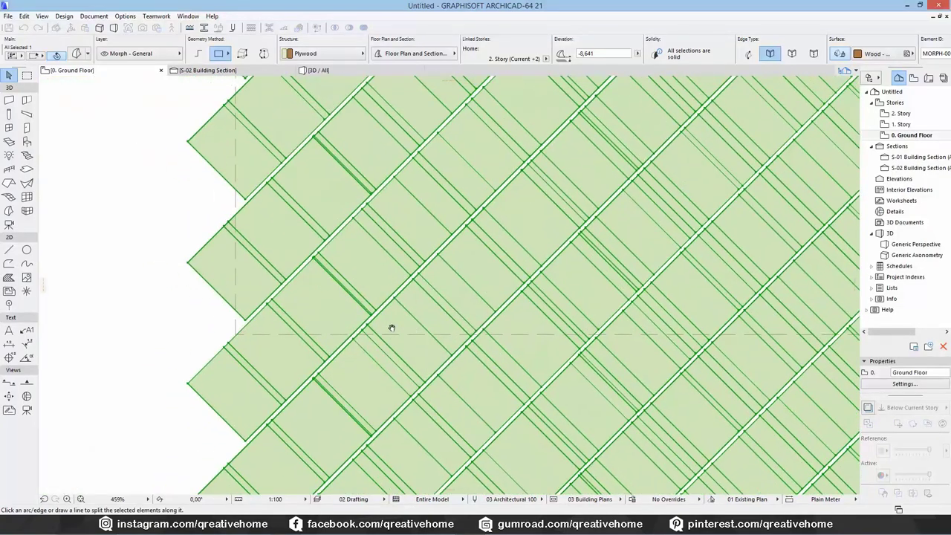
pyautogui.click(245, 320)
pyautogui.click(333, 320)
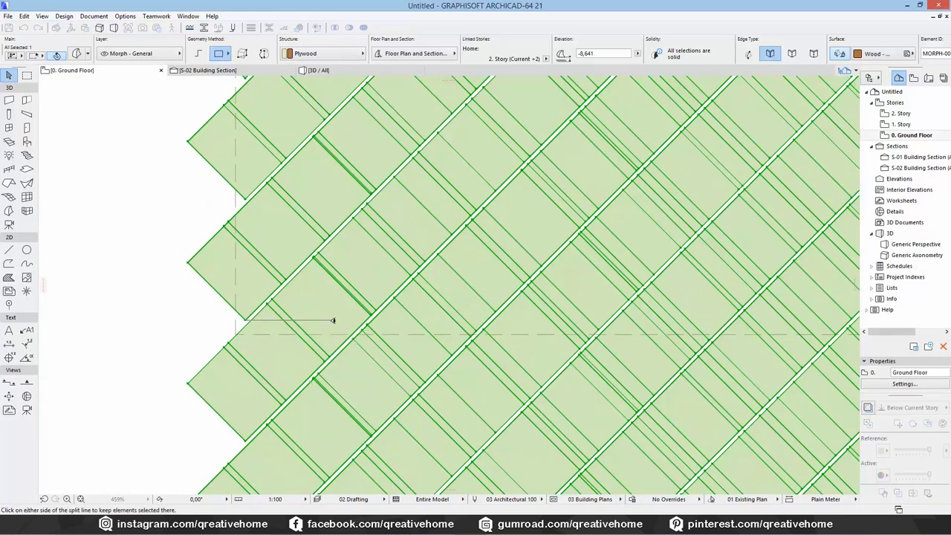
pyautogui.click(332, 362)
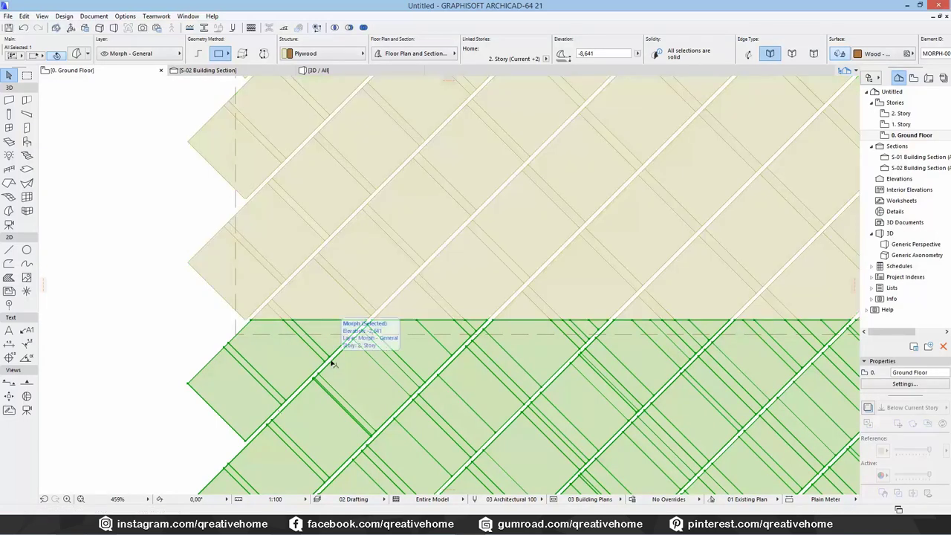
pyautogui.press('Delete')
pyautogui.scroll(-5, 408, 348)
pyautogui.scroll(-3, 513, 329)
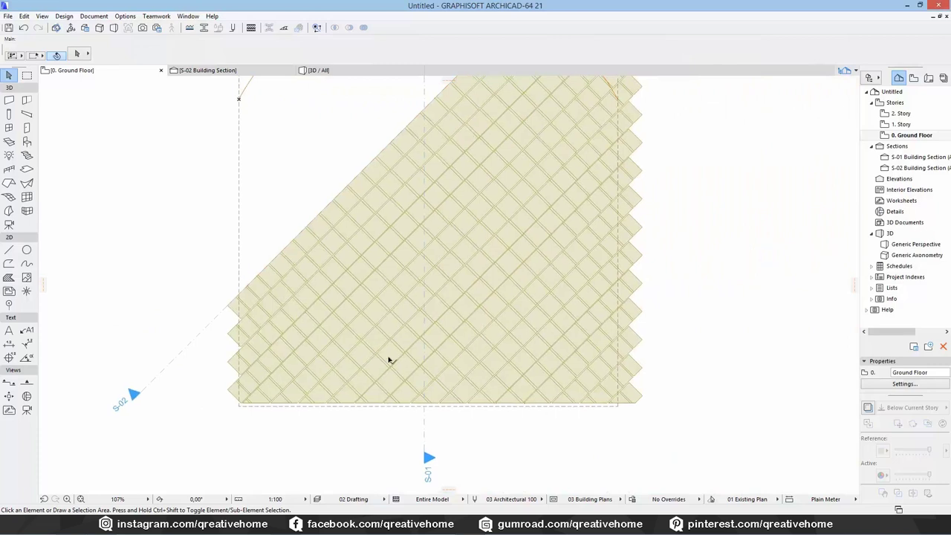
# Multiply the original strip straight up over about 25.45 m at 1,485 spacing, and merge the copies with a Boolean Union
pyautogui.moveTo(390, 239); pyautogui.dragTo(408, 385, button='middle')
pyautogui.click(392, 315)
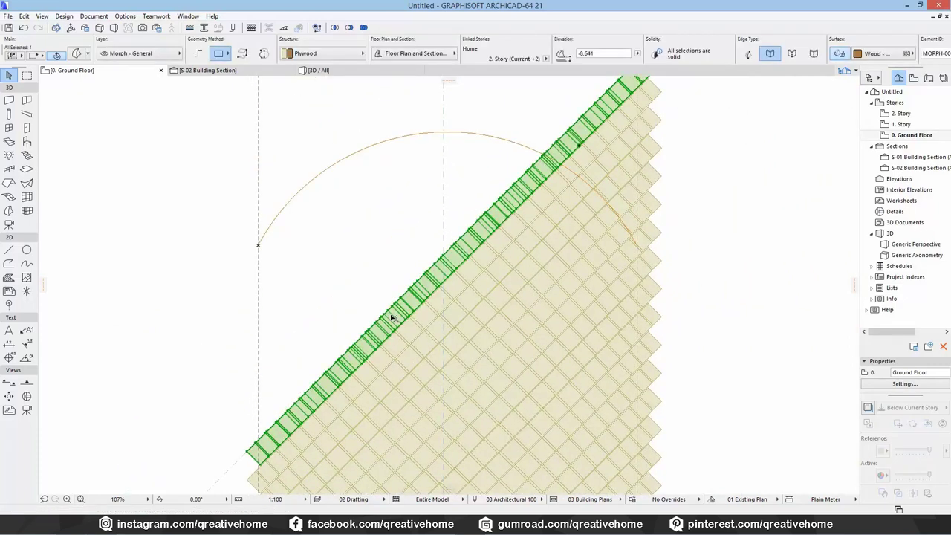
pyautogui.hotkey('ctrl', 'u')
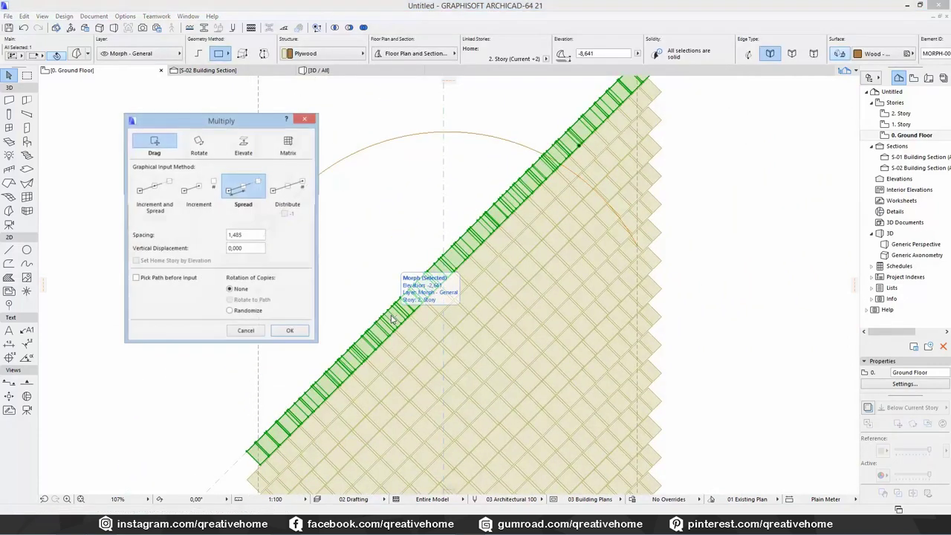
pyautogui.click(300, 332)
pyautogui.click(399, 299)
pyautogui.keyDown('shift'); pyautogui.scroll(5, 408, 282); pyautogui.keyUp('shift')
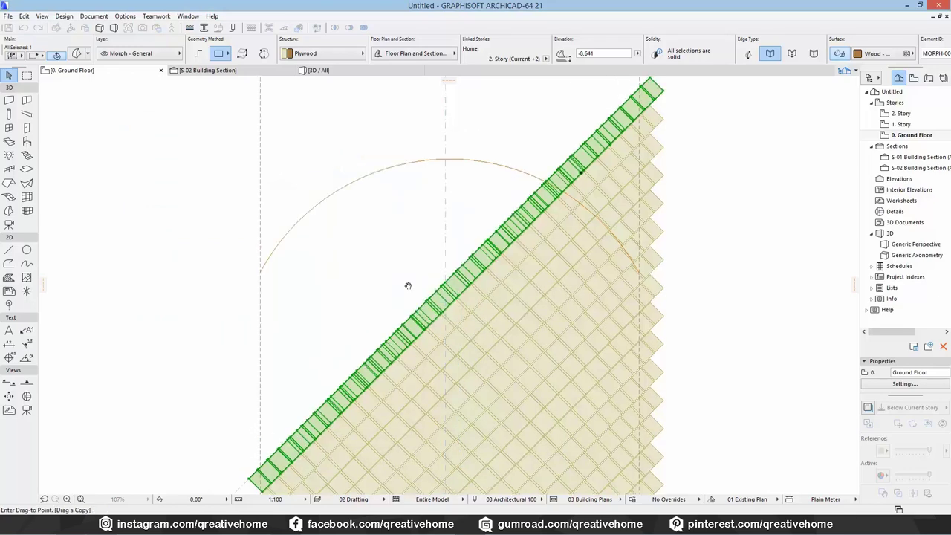
pyautogui.keyDown('shift'); pyautogui.scroll(2, 423, 149); pyautogui.keyUp('shift')
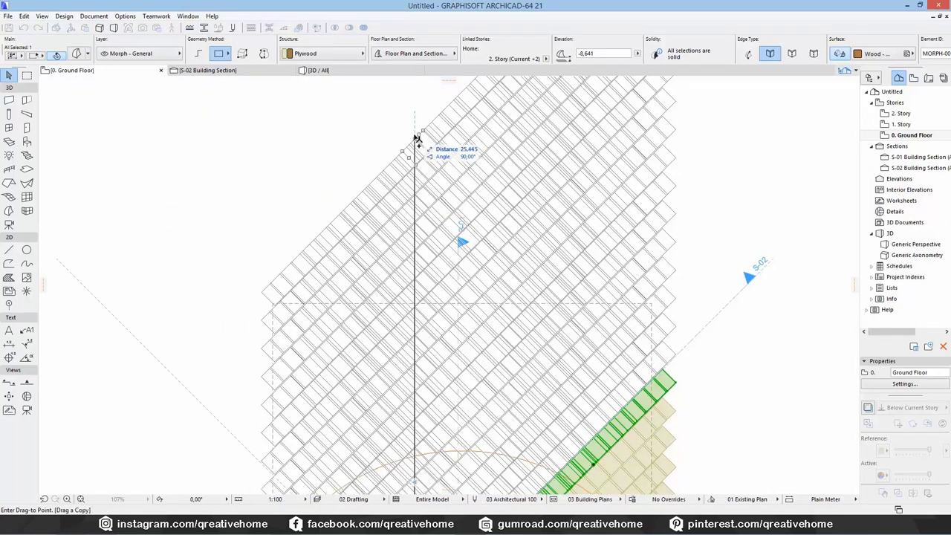
pyautogui.click(417, 139)
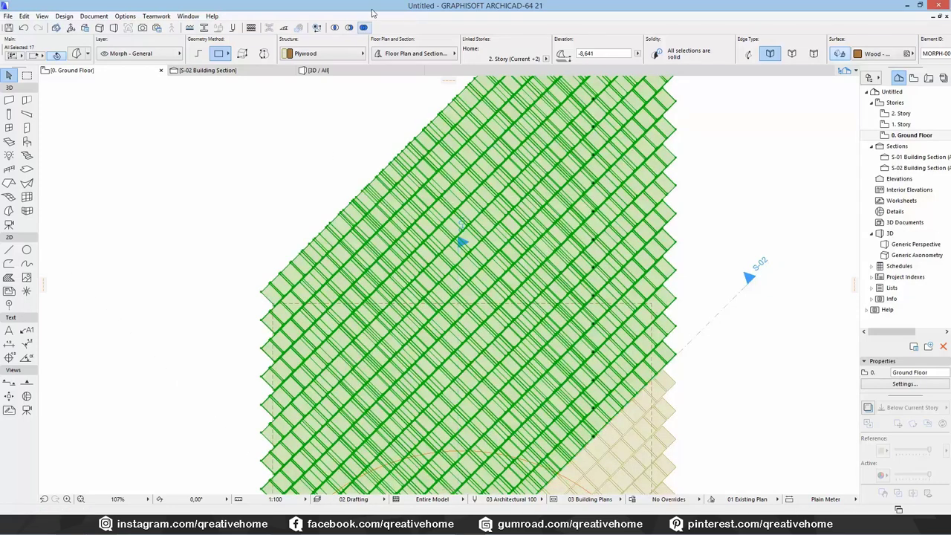
pyautogui.click(363, 27)
pyautogui.press('Escape')
# Split the merged upper morph along a horizontal line just inside the shell's upper boundary, and delete the part above it
pyautogui.click(347, 242)
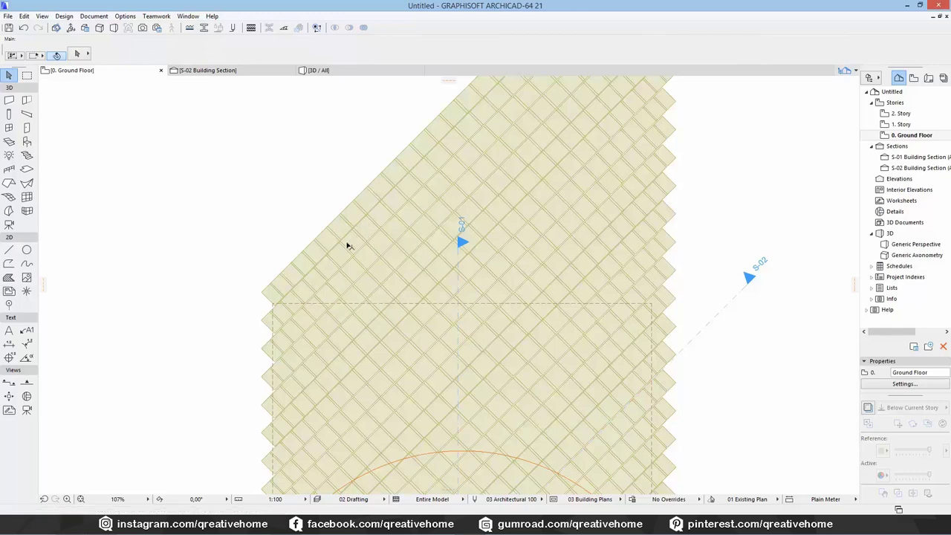
pyautogui.hotkey('ctrl', '7')
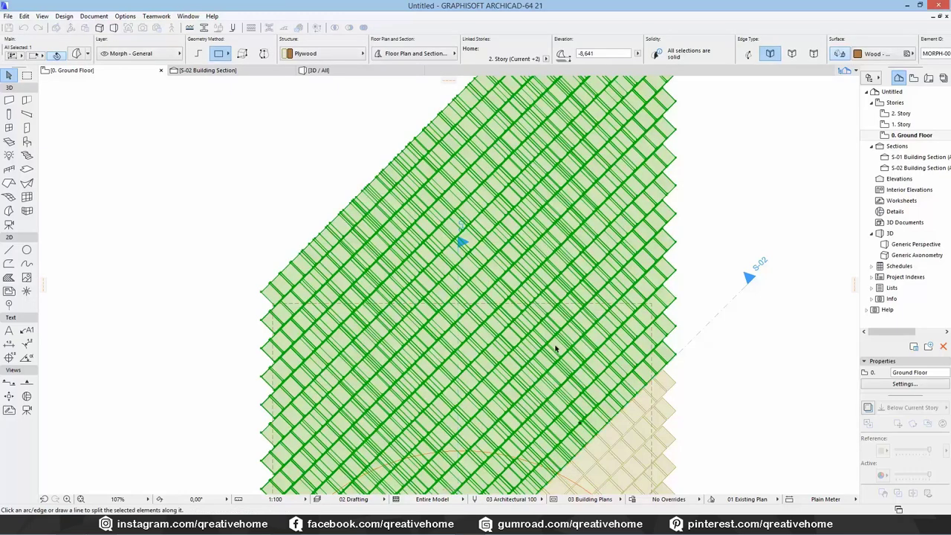
pyautogui.scroll(6, 282, 319)
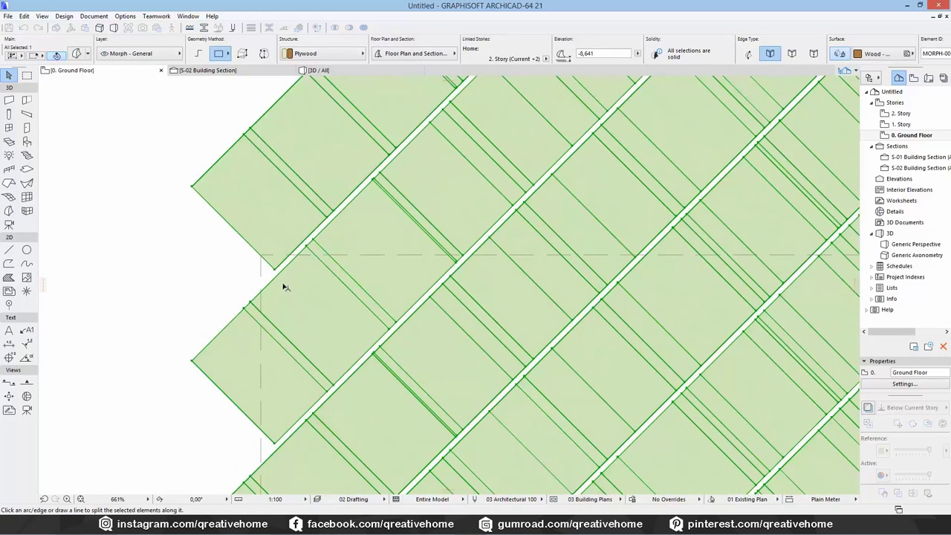
pyautogui.click(239, 281)
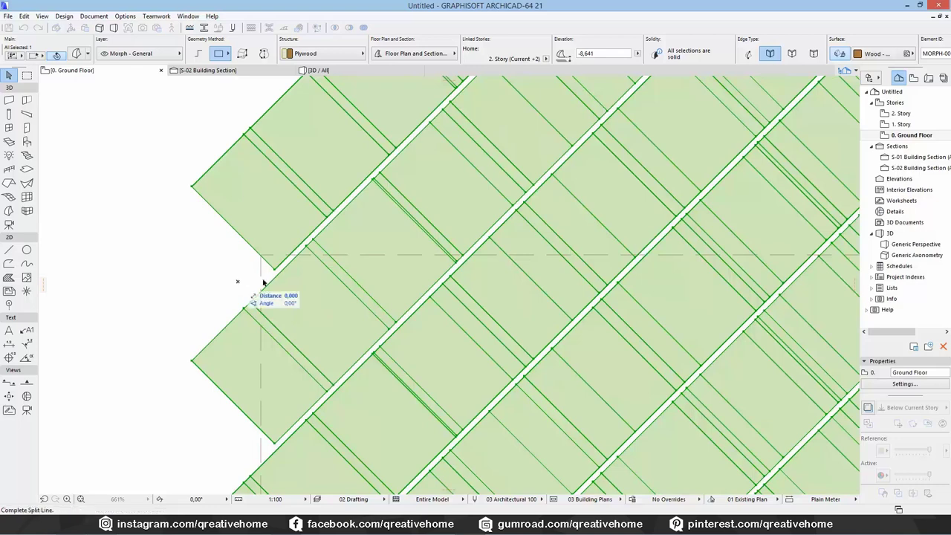
pyautogui.click(532, 281)
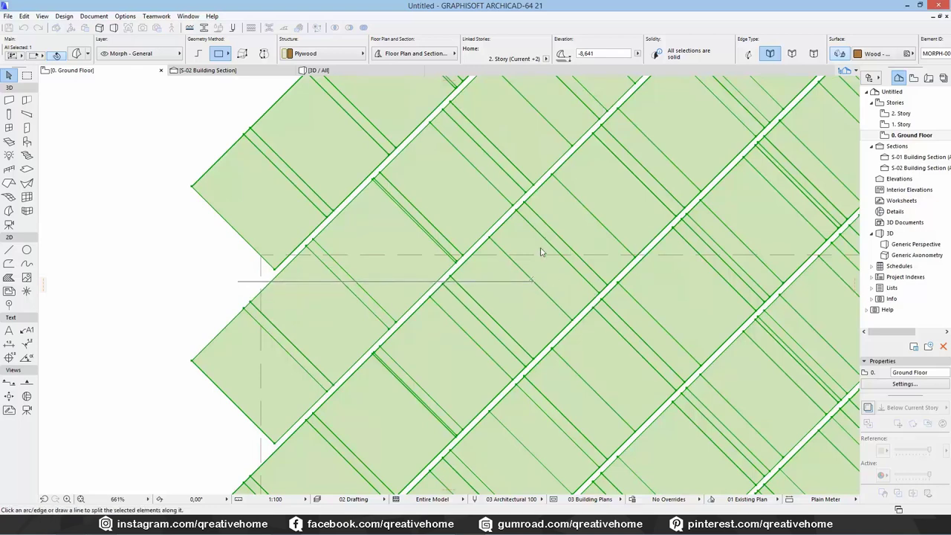
pyautogui.click(524, 265)
pyautogui.press('Delete')
# Select the upper and lower merged morphs together with the original diagonal strip, and merge all three with a Boolean Union
pyautogui.scroll(-10, 506, 280)
pyautogui.moveTo(497, 280); pyautogui.dragTo(297, 206, button='middle')
pyautogui.scroll(-2, 425, 260)
pyautogui.moveTo(425, 263); pyautogui.dragTo(432, 220, button='middle')
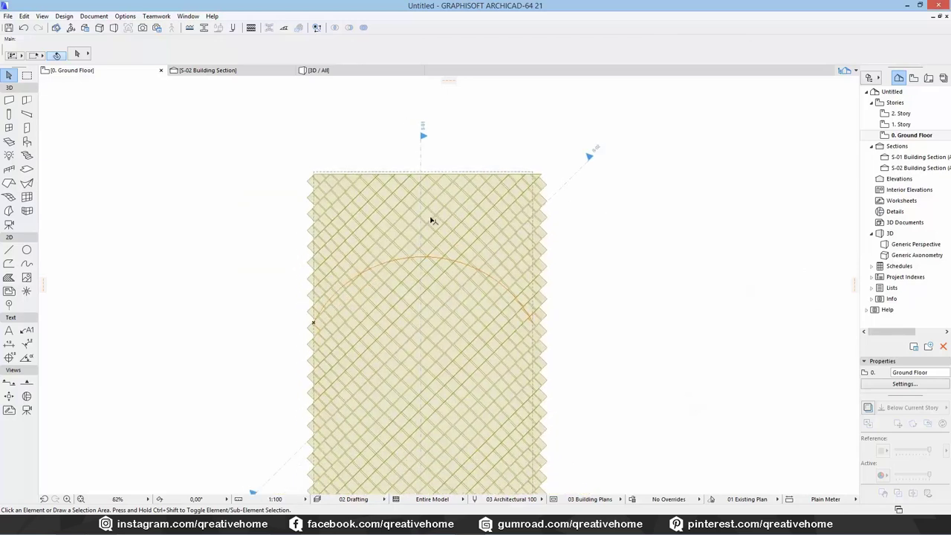
pyautogui.click(372, 210)
pyautogui.moveTo(471, 408); pyautogui.dragTo(494, 218, button='middle')
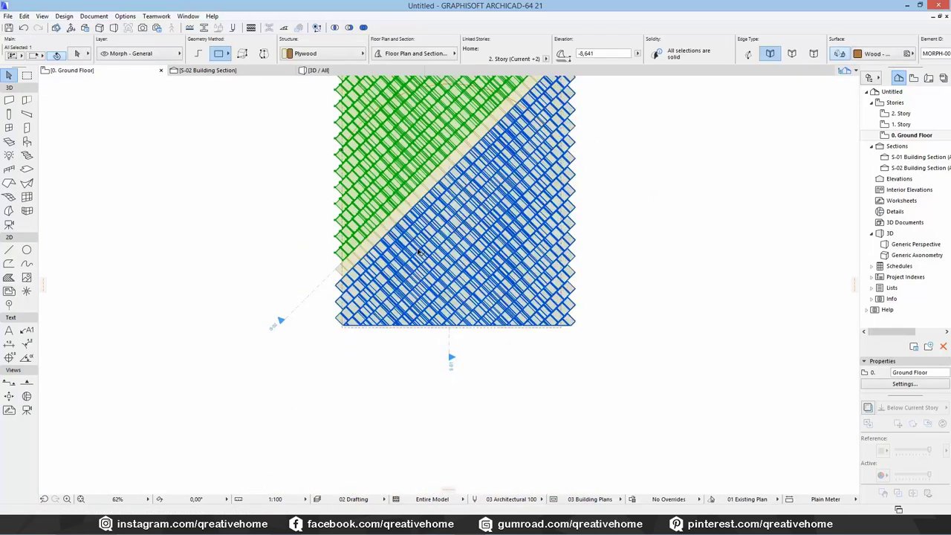
pyautogui.keyDown('shift'); pyautogui.click(377, 231); pyautogui.keyUp('shift')
pyautogui.scroll(6, 377, 230)
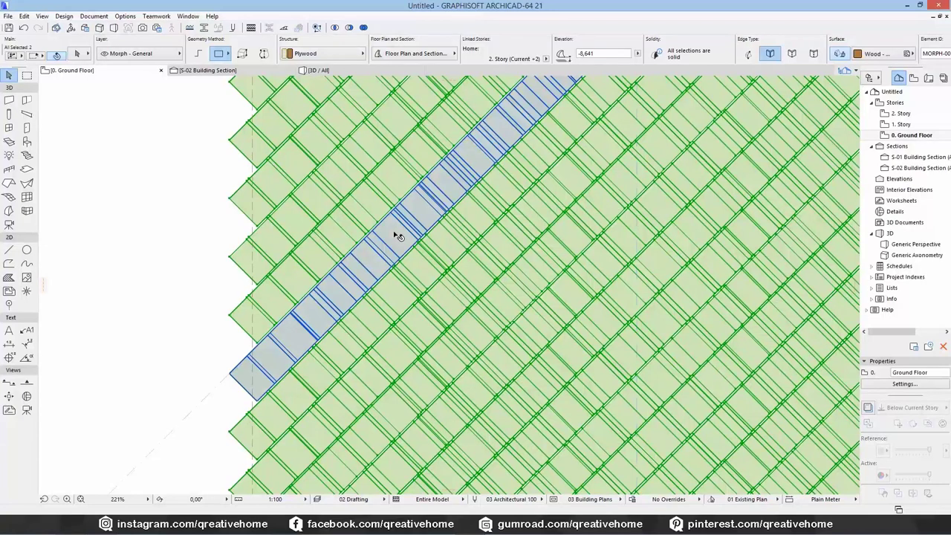
pyautogui.keyDown('shift'); pyautogui.click(394, 234); pyautogui.keyUp('shift')
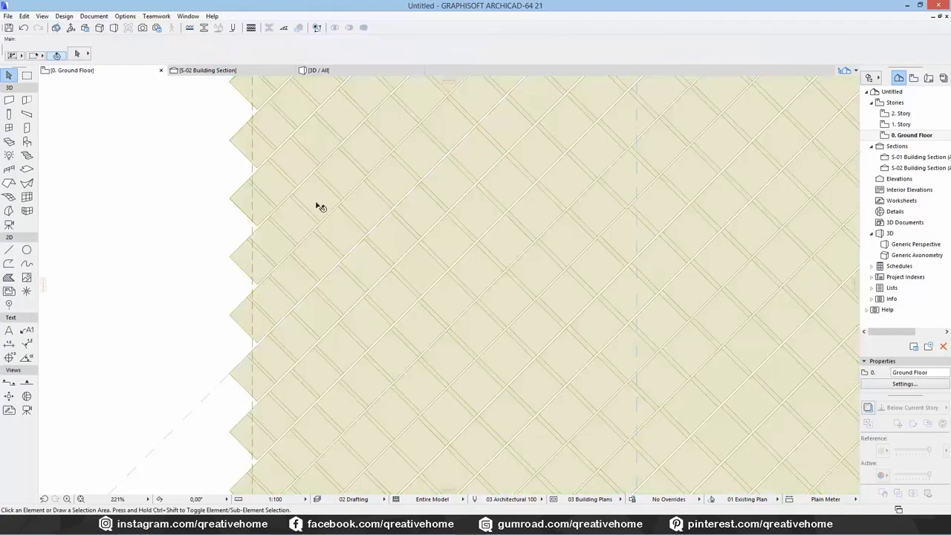
# Examine the merged morph in building sections S-02 and S-01, then return to the ground floor plan
pyautogui.scroll(-6, 319, 206)
pyautogui.moveTo(318, 207); pyautogui.dragTo(291, 396, button='middle')
pyautogui.moveTo(302, 223); pyautogui.dragTo(301, 215, button='middle')
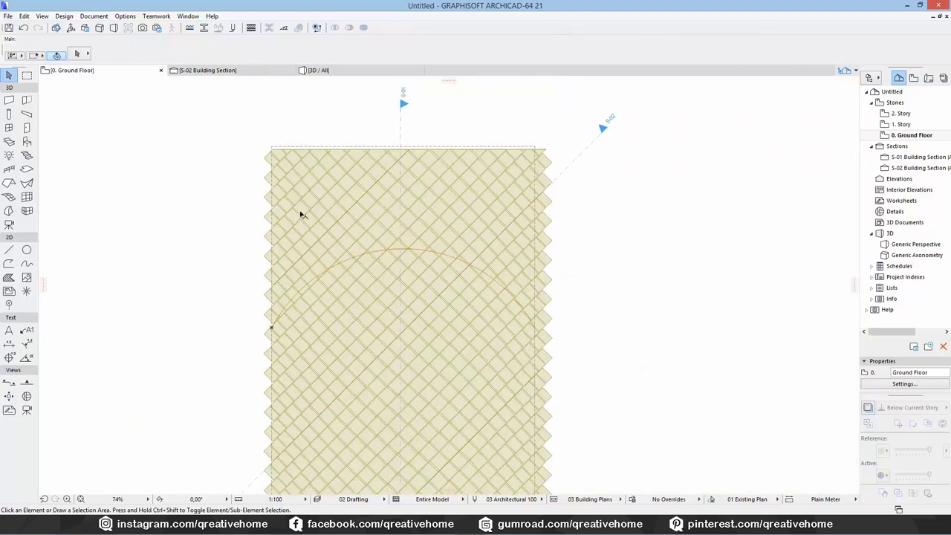
pyautogui.click(215, 72)
pyautogui.scroll(-5, 326, 275)
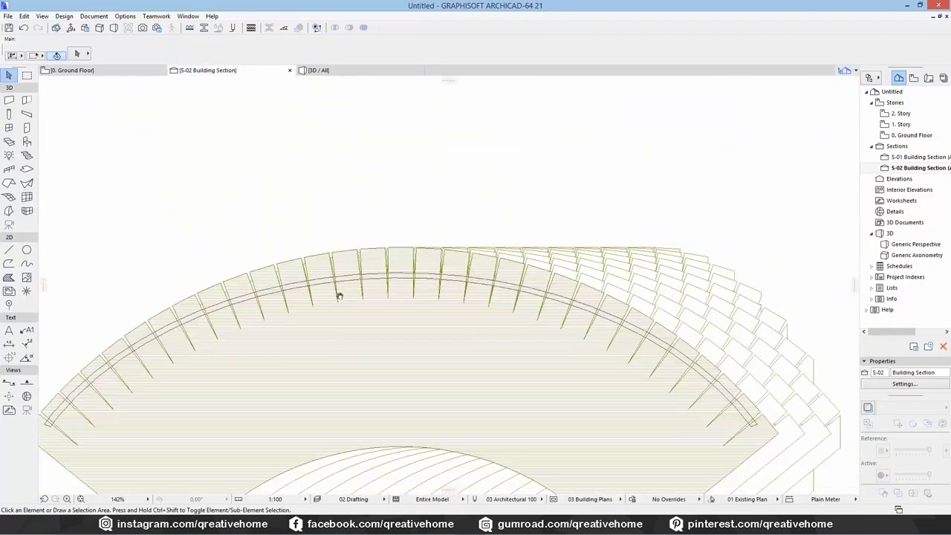
pyautogui.moveTo(339, 295); pyautogui.dragTo(377, 196, button='middle')
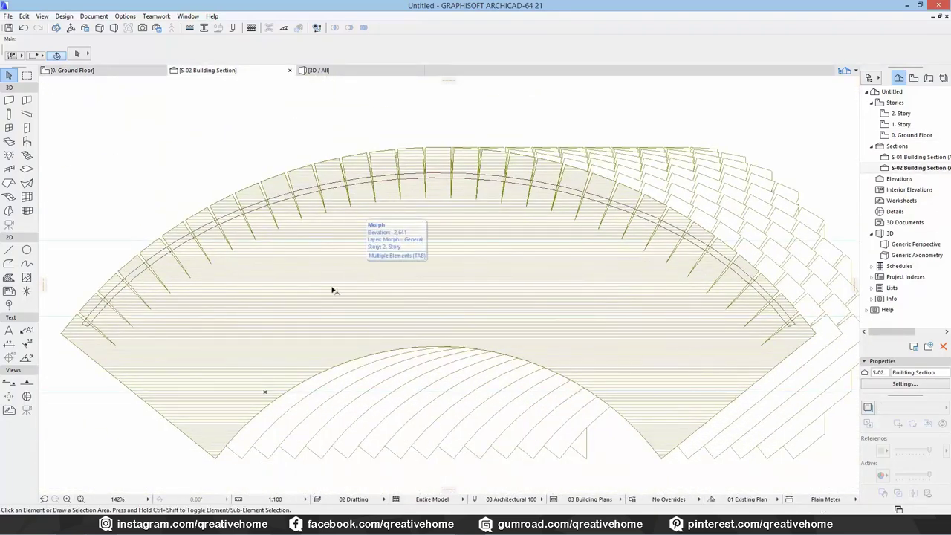
pyautogui.moveTo(334, 290); pyautogui.dragTo(331, 253, button='middle')
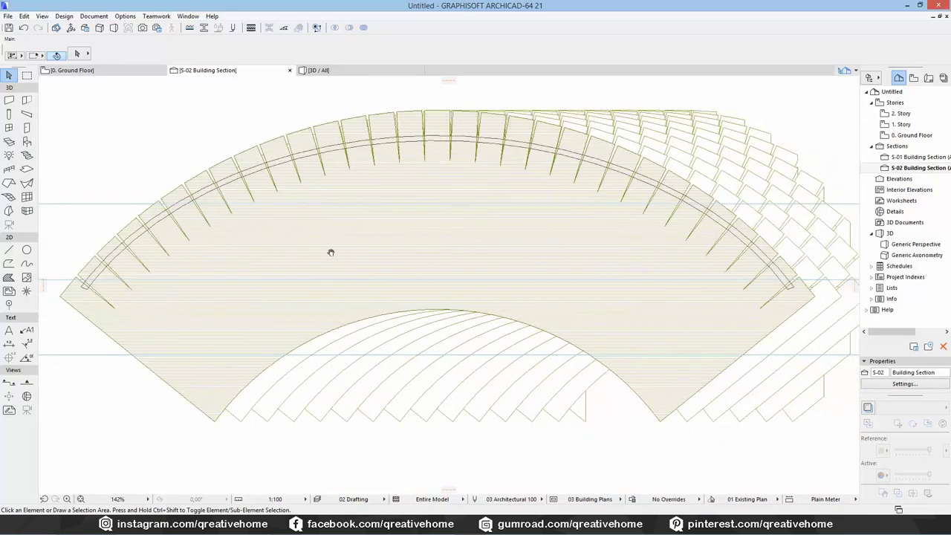
pyautogui.click(267, 282)
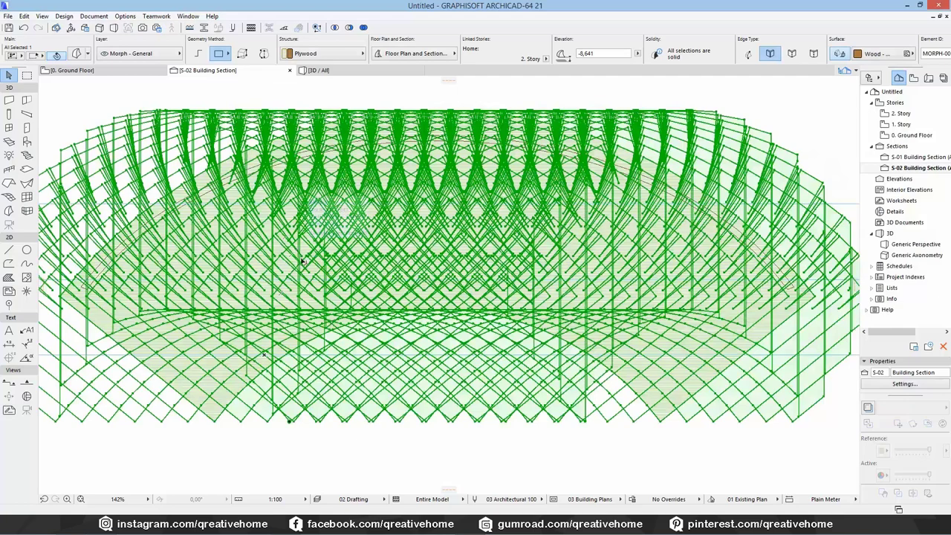
pyautogui.click(184, 96)
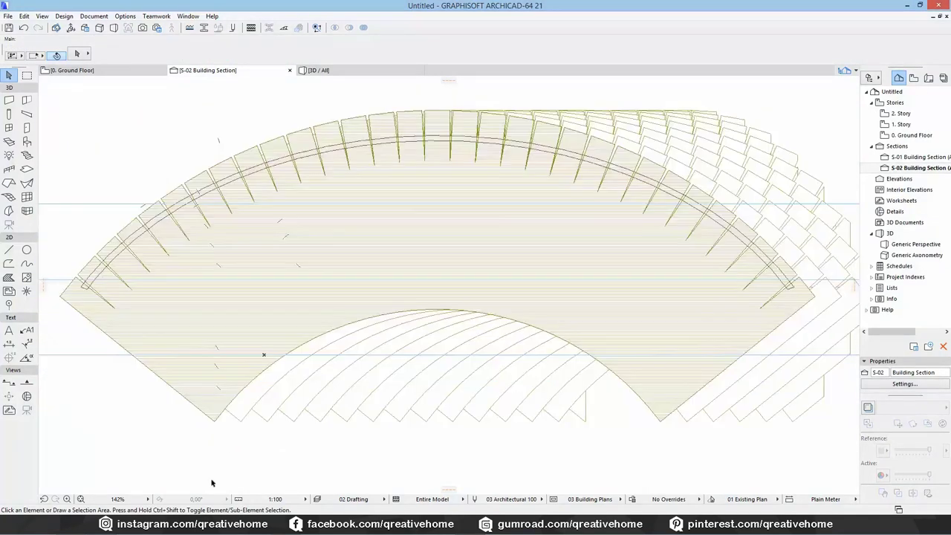
pyautogui.moveTo(211, 483); pyautogui.dragTo(317, 428, button='middle')
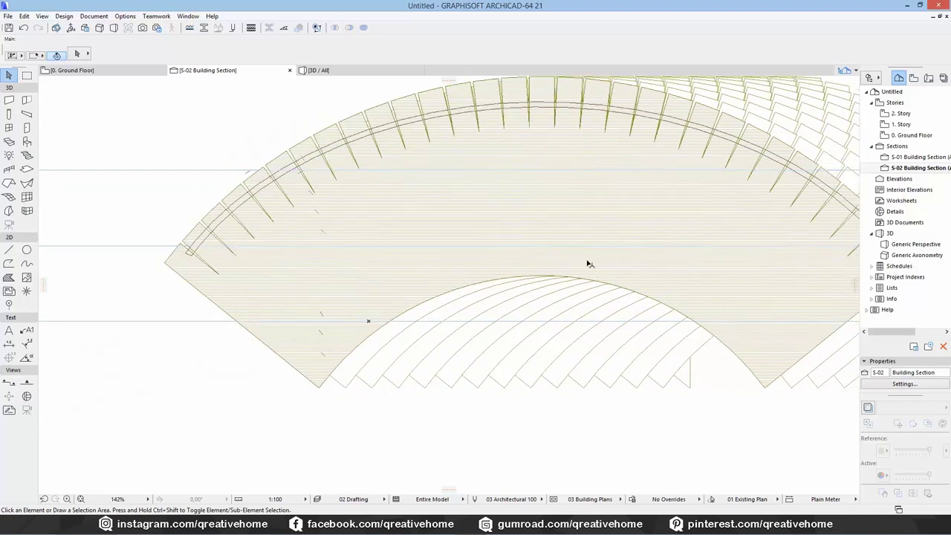
pyautogui.doubleClick(908, 159)
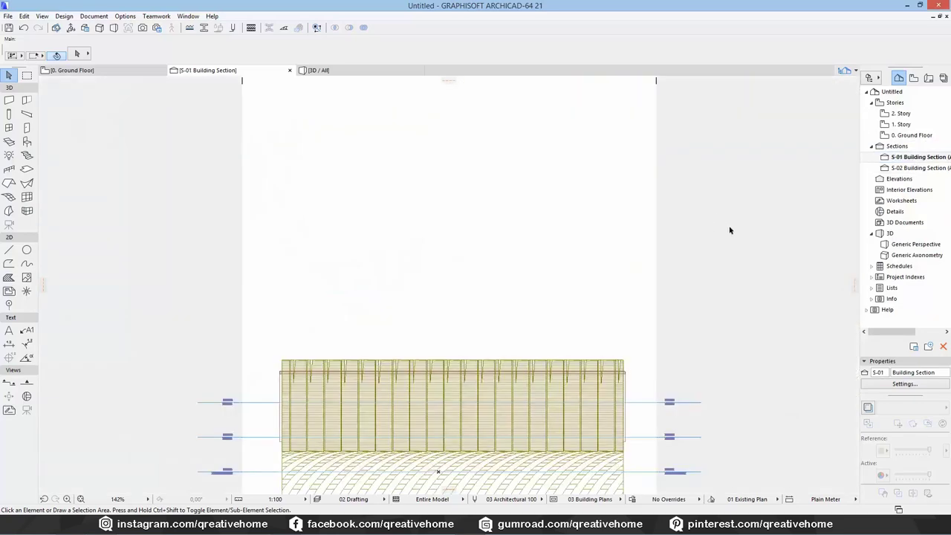
pyautogui.click(104, 70)
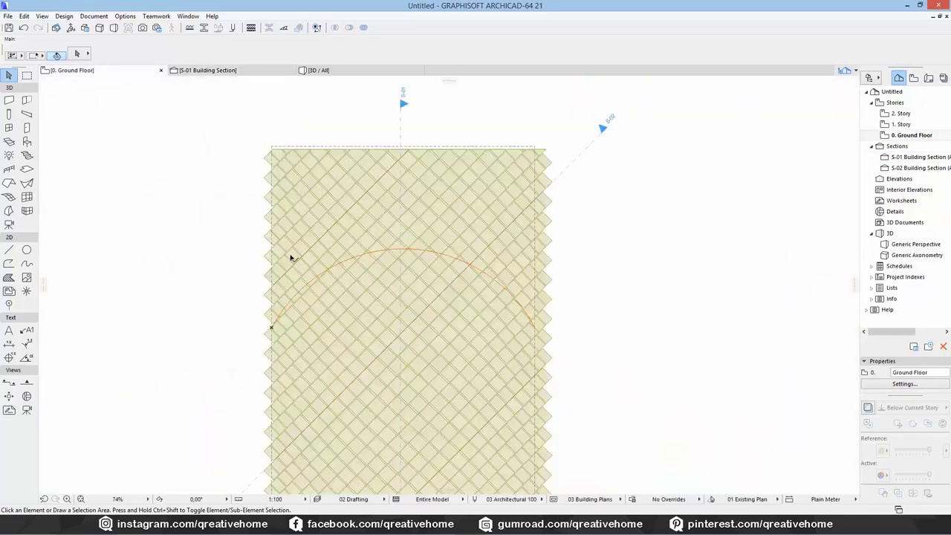
pyautogui.scroll(-3, 281, 247)
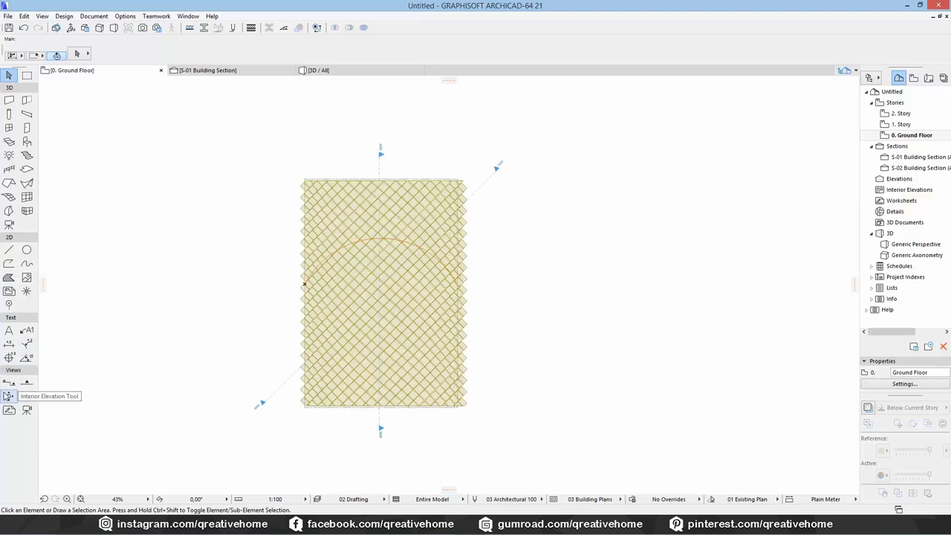
# Place a horizontal section line S-03 across the middle of the shell, looking towards its upper end, and open that section
pyautogui.click(9, 382)
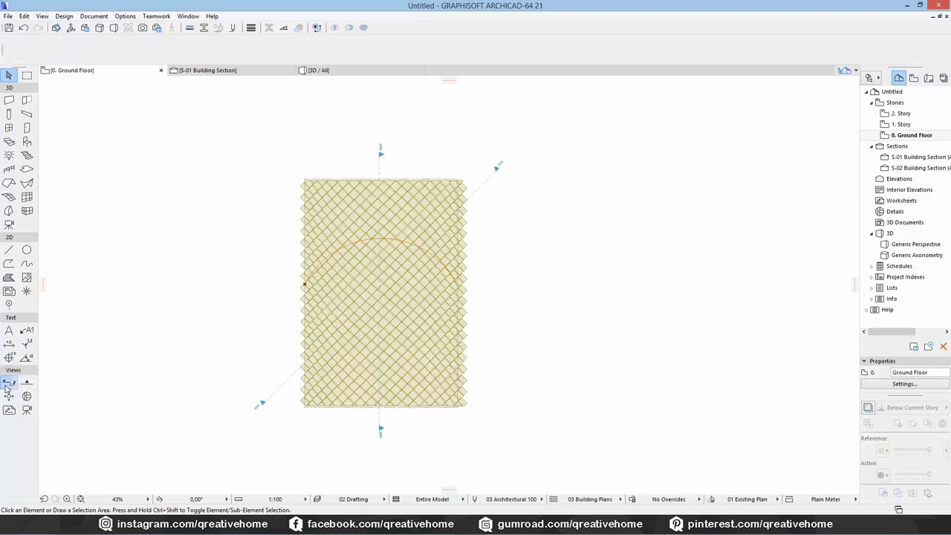
pyautogui.click(238, 313)
pyautogui.click(524, 313)
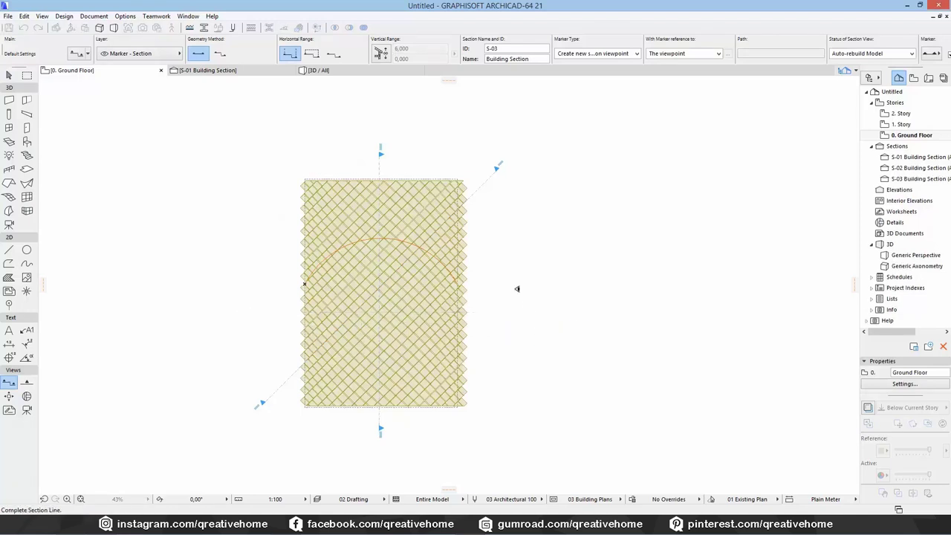
pyautogui.click(517, 288)
pyautogui.doubleClick(919, 178)
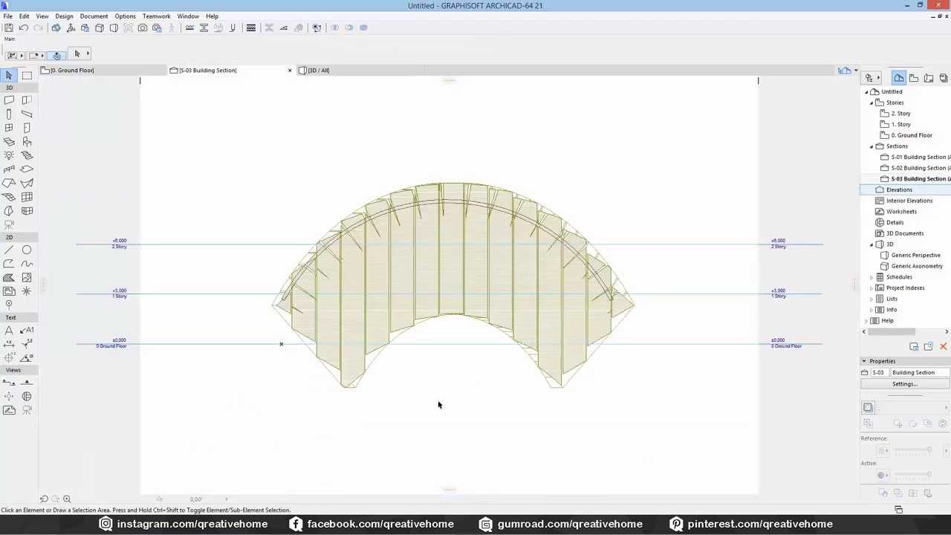
# Try to split the merged morph in section S-03 along a slanted line at the shell's left lower end
pyautogui.click(356, 331)
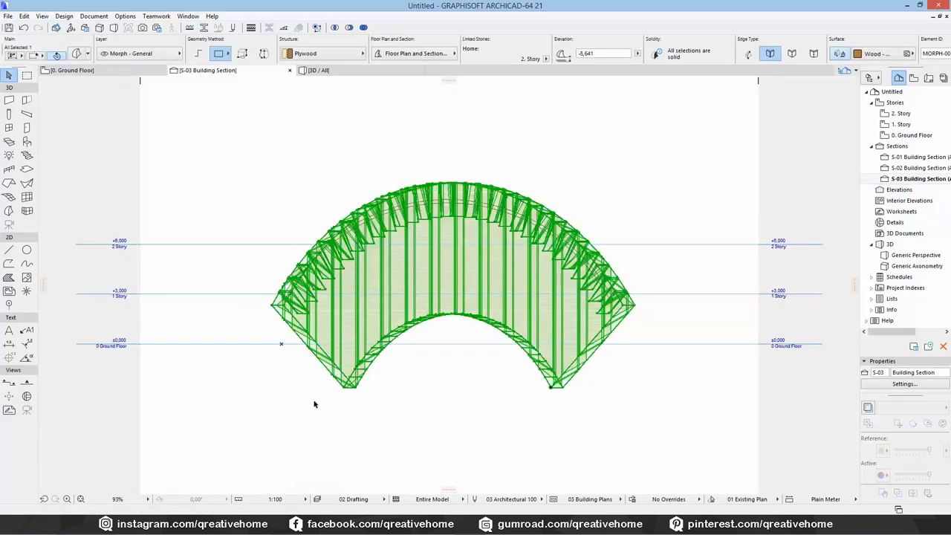
pyautogui.hotkey('ctrl', '7')
pyautogui.scroll(10, 281, 189)
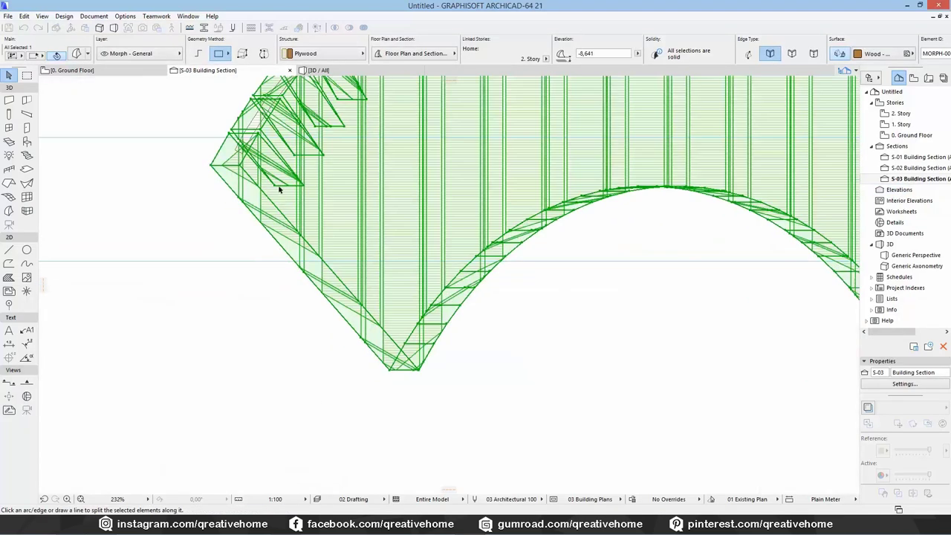
pyautogui.scroll(2, 279, 285)
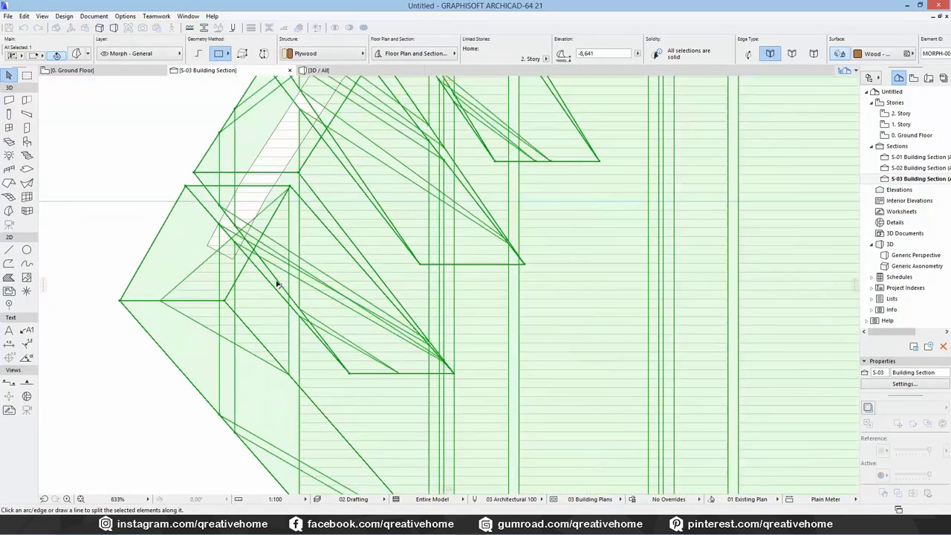
pyautogui.click(183, 176)
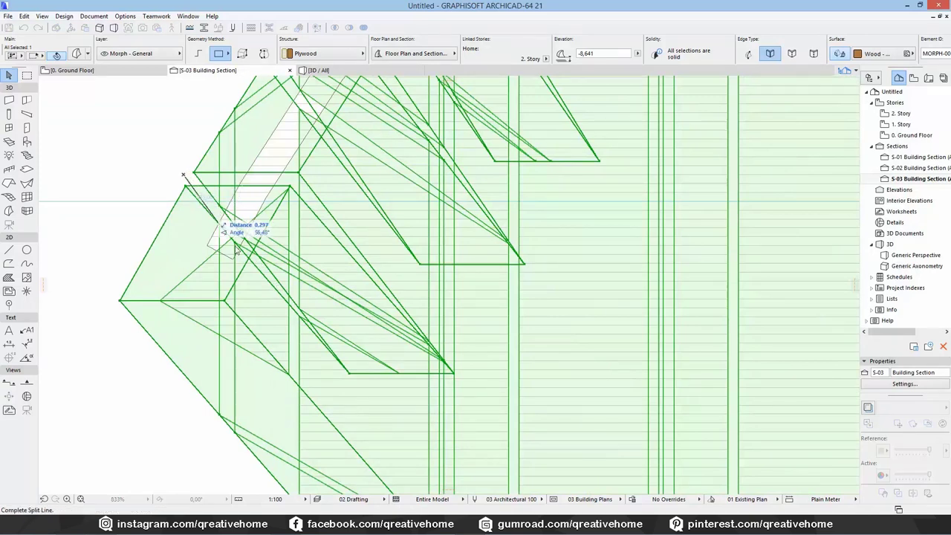
pyautogui.click(382, 407)
pyautogui.click(188, 427)
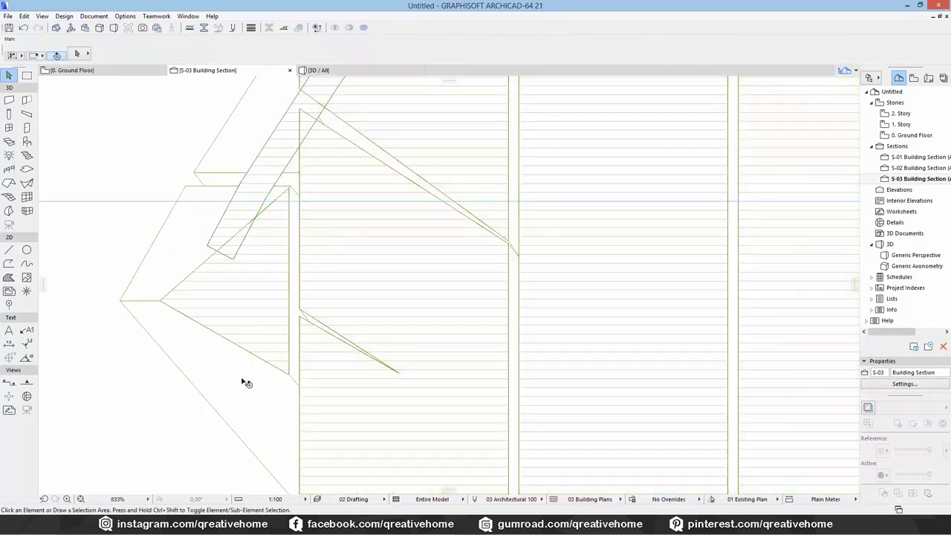
pyautogui.scroll(-4, 246, 382)
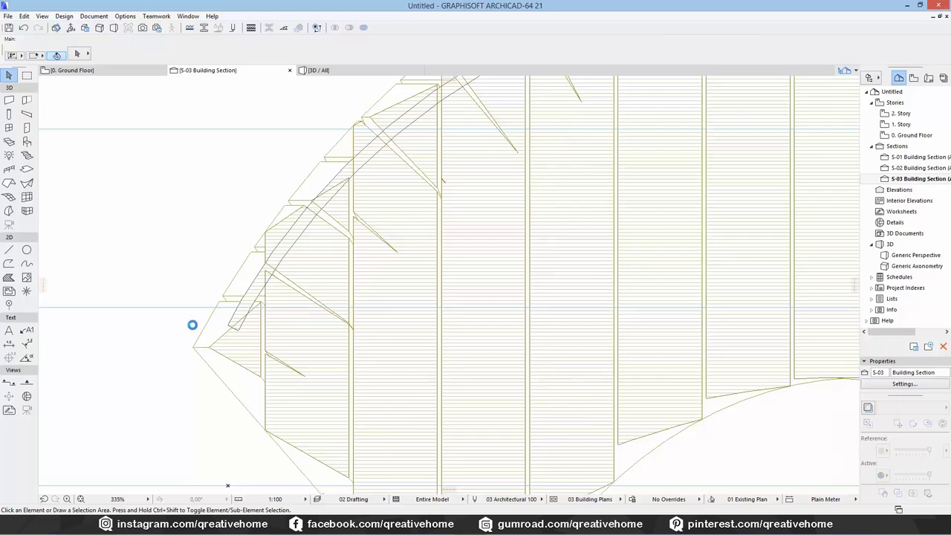
pyautogui.click(193, 326)
pyautogui.press('Escape')
pyautogui.click(220, 337)
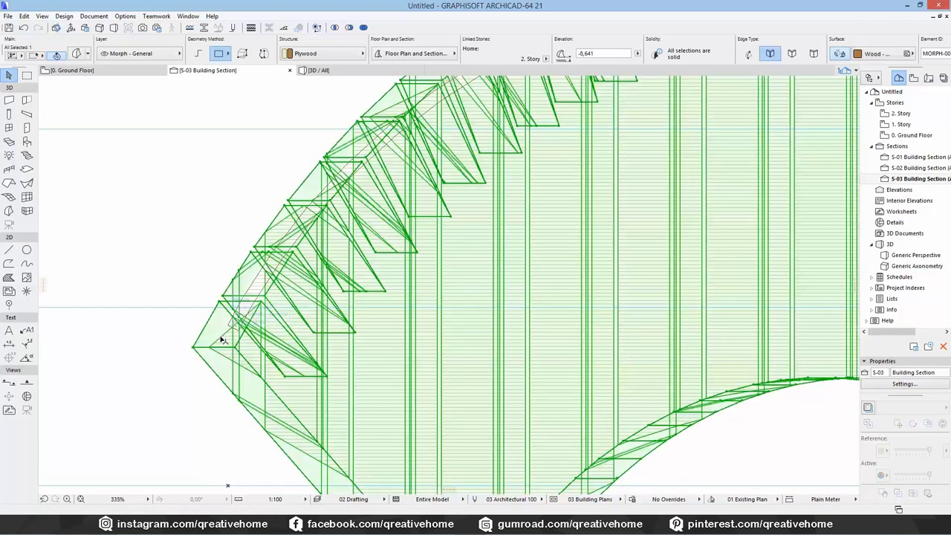
pyautogui.press('Escape')
# Inspect the merged morph in the 3D view from its open end, and return to the ground floor plan
pyautogui.click(319, 70)
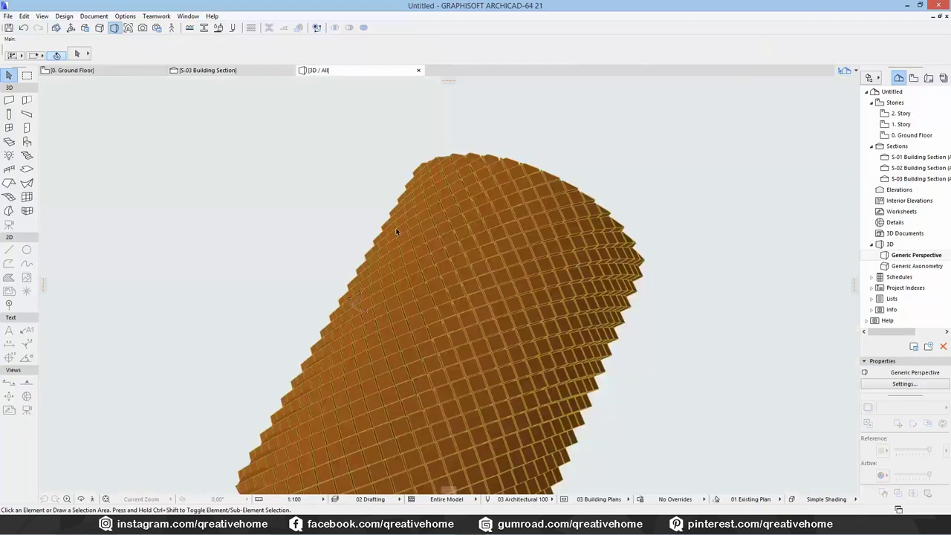
pyautogui.click(617, 295)
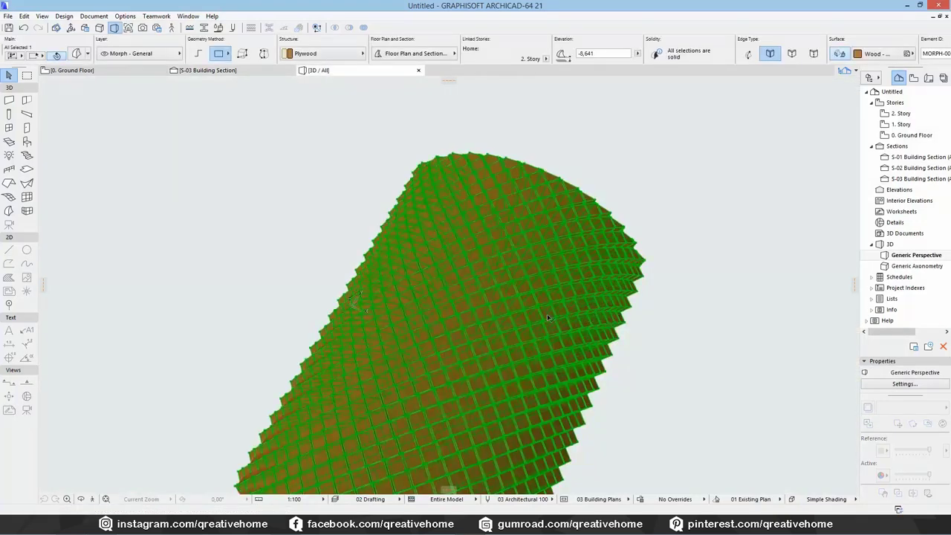
pyautogui.scroll(-1, 548, 317)
pyautogui.moveTo(548, 317); pyautogui.dragTo(538, 199, button='middle')
pyautogui.click(535, 387)
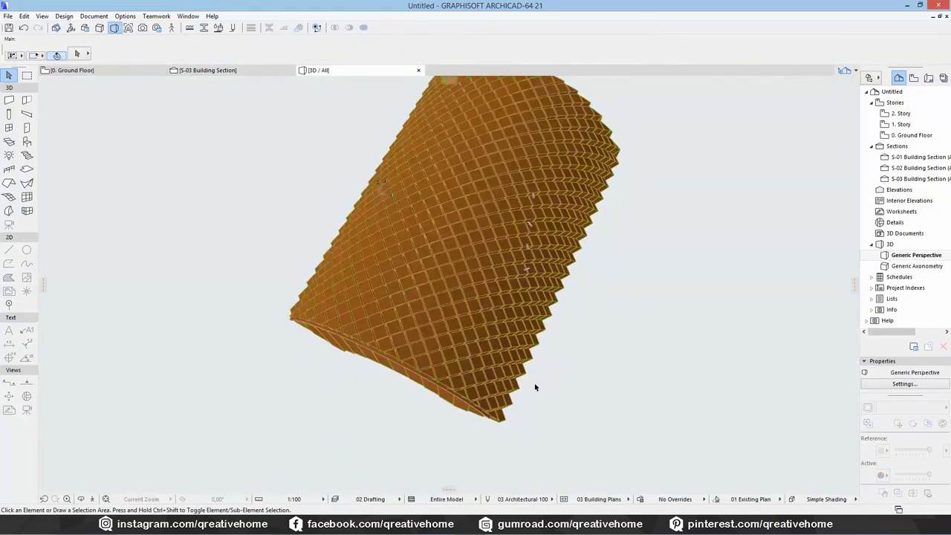
pyautogui.keyDown('shift'); pyautogui.moveTo(535, 387); pyautogui.dragTo(615, 277, button='middle'); pyautogui.keyUp('shift')
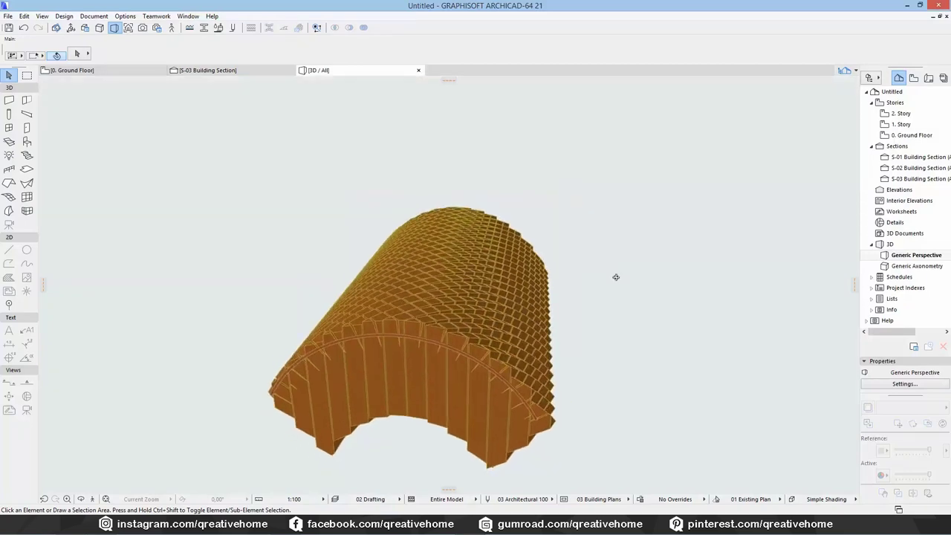
pyautogui.click(156, 70)
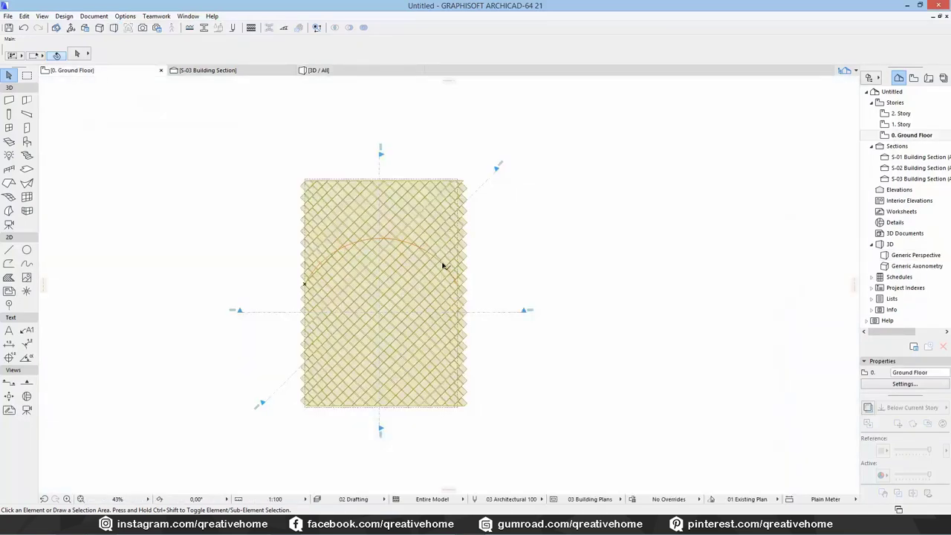
pyautogui.scroll(2, 500, 266)
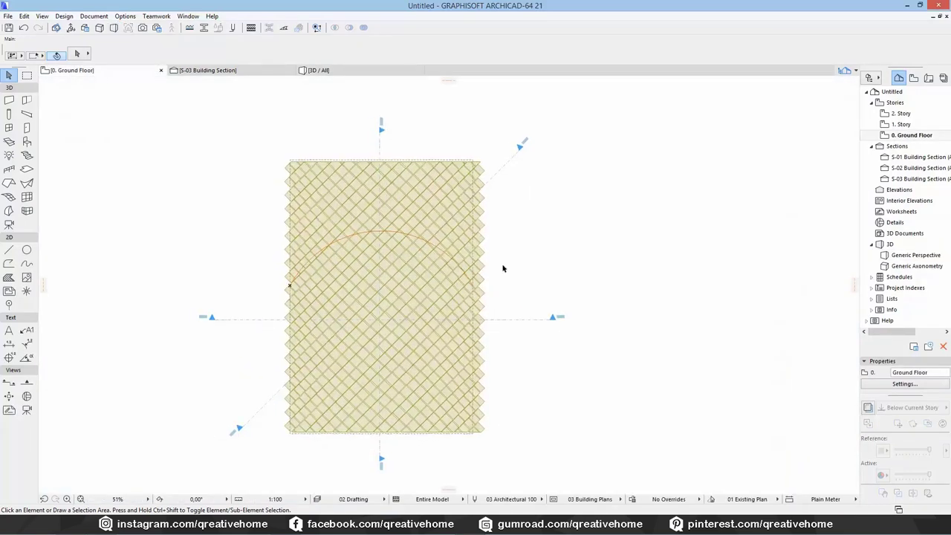
pyautogui.click(479, 167)
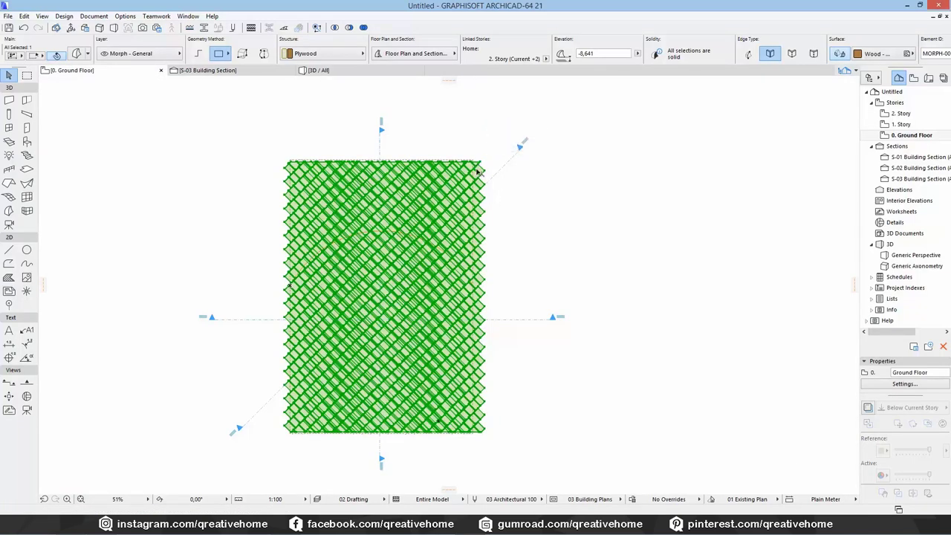
pyautogui.scroll(8, 476, 167)
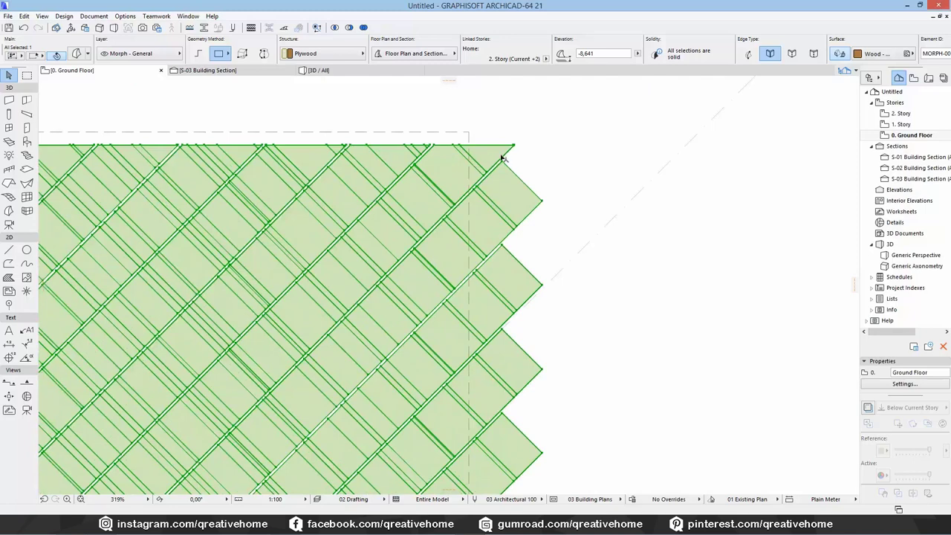
pyautogui.scroll(-6, 502, 160)
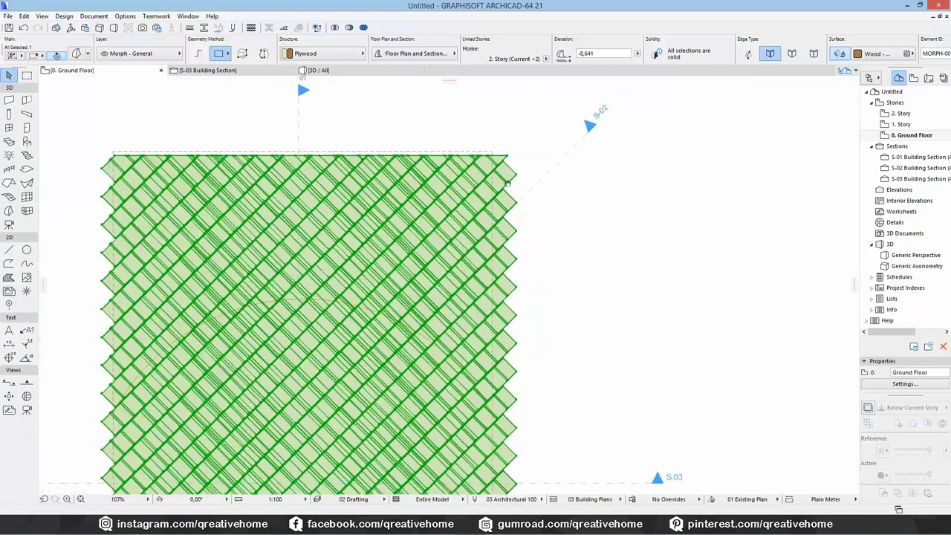
pyautogui.moveTo(514, 215); pyautogui.dragTo(526, 171, button='middle')
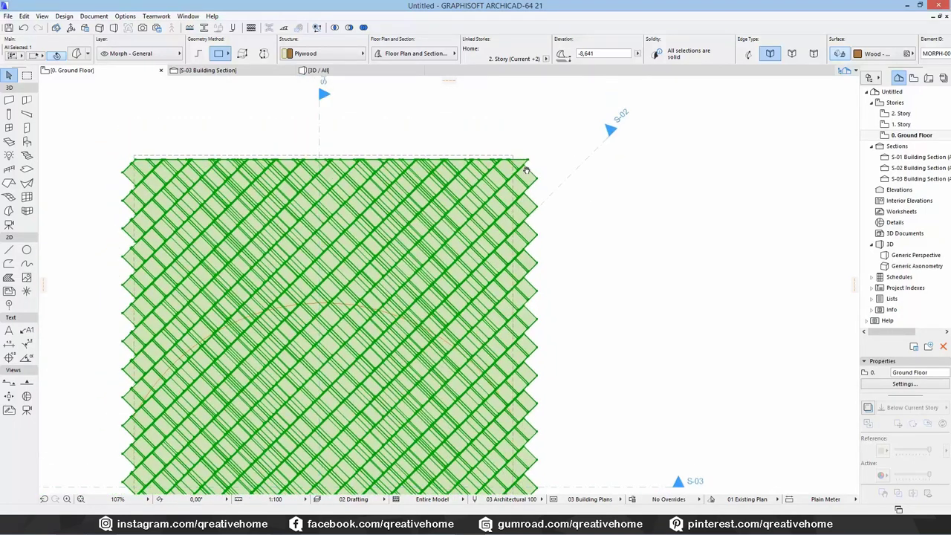
pyautogui.press('Escape')
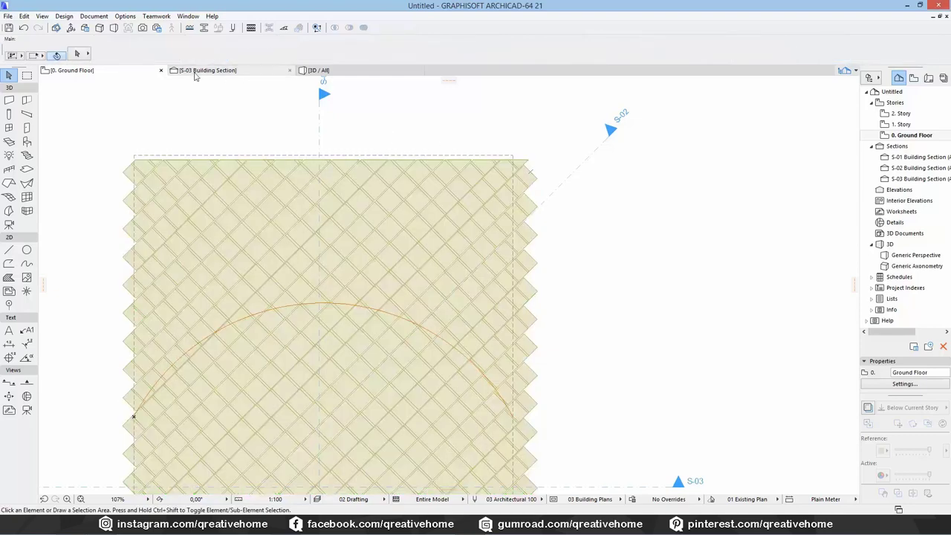
# Split the merged morph along the shell's right edge in the ground floor plan and delete the jagged part outside it
pyautogui.click(522, 154)
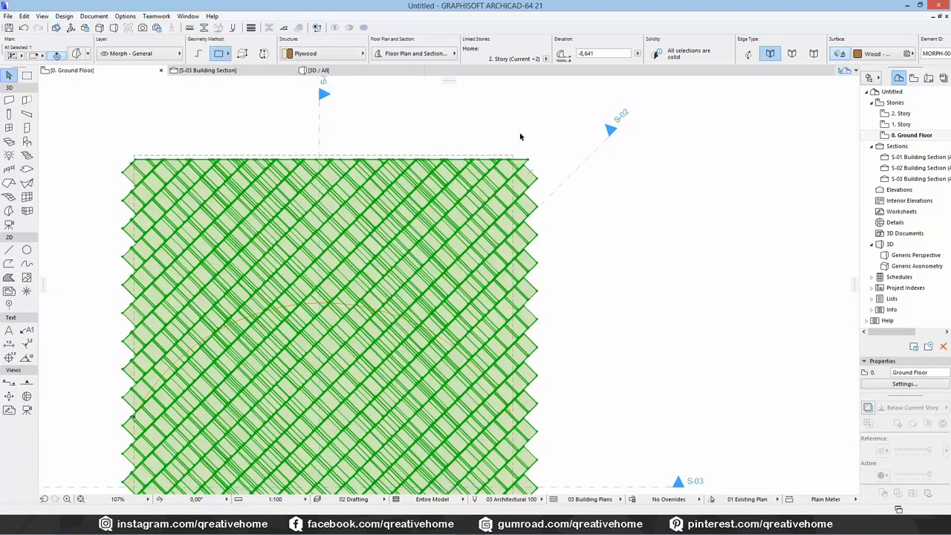
pyautogui.scroll(7, 520, 137)
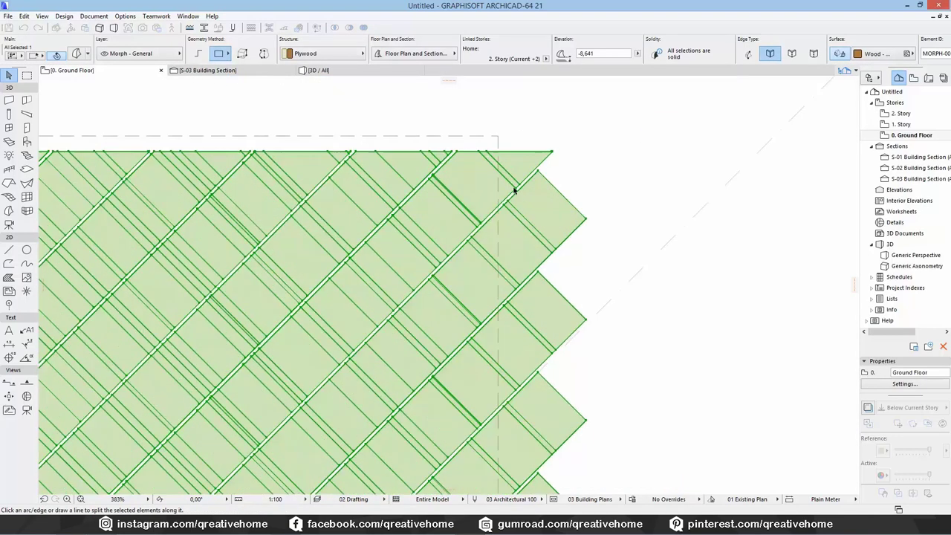
pyautogui.click(491, 187)
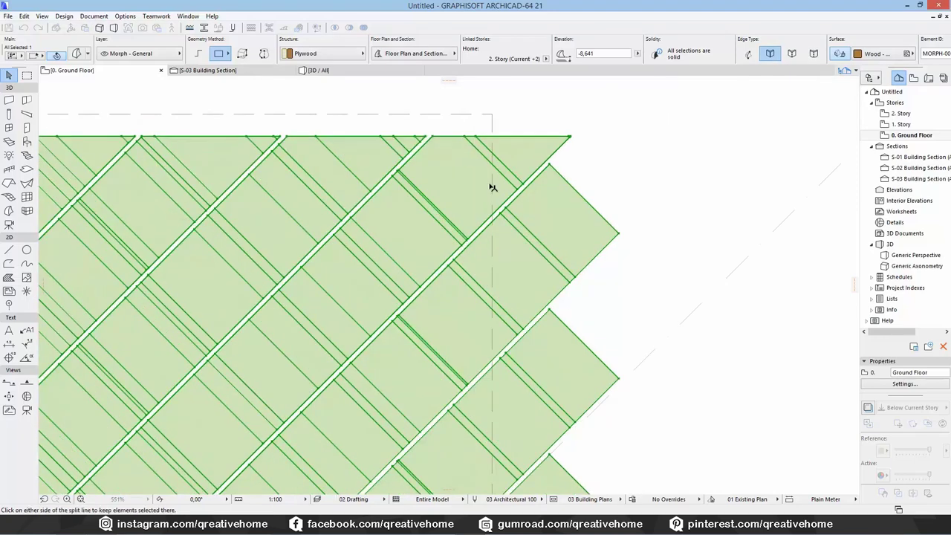
pyautogui.click(628, 173)
pyautogui.press('Delete')
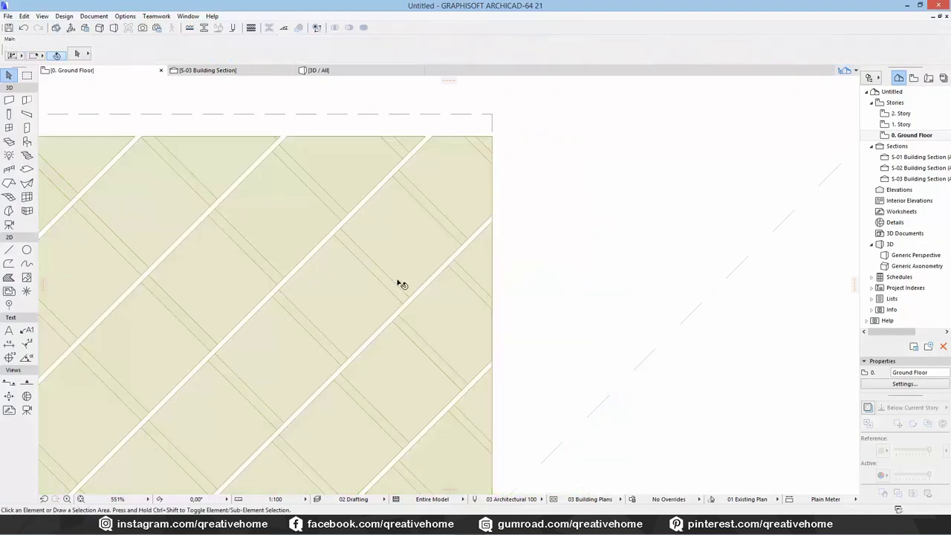
# Split the merged morph along the shell's left edge in plan and remove the jagged part outside it
pyautogui.scroll(-7, 403, 284)
pyautogui.moveTo(193, 302); pyautogui.dragTo(465, 284, button='middle')
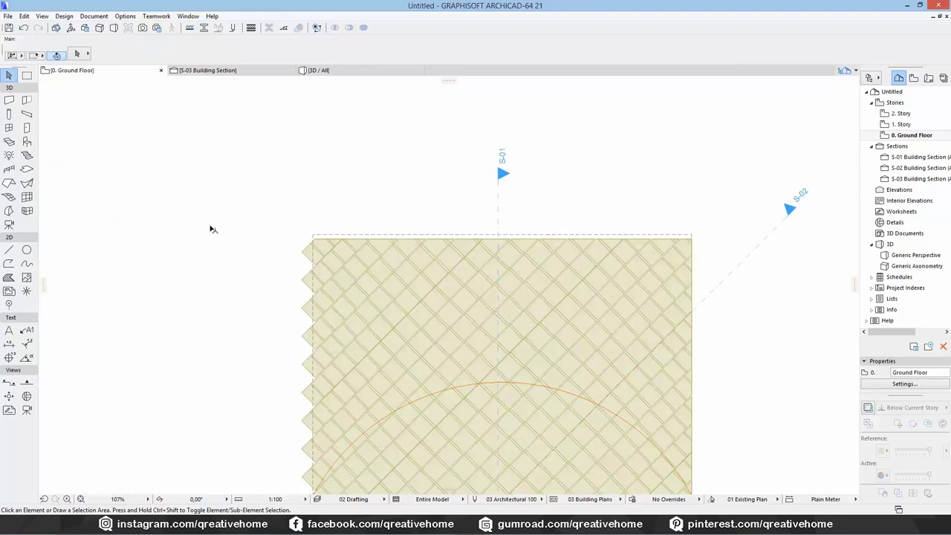
pyautogui.hotkey('ctrl', 'a')
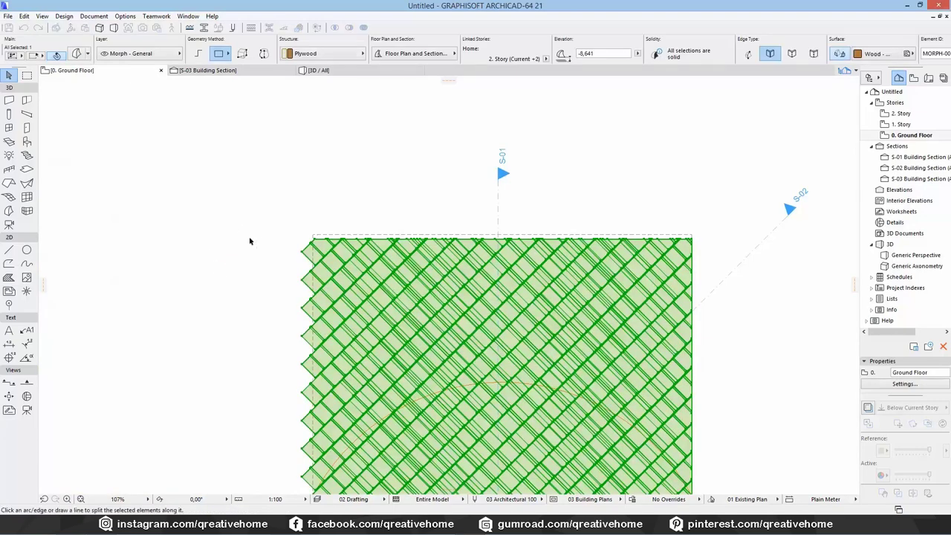
pyautogui.scroll(5, 312, 260)
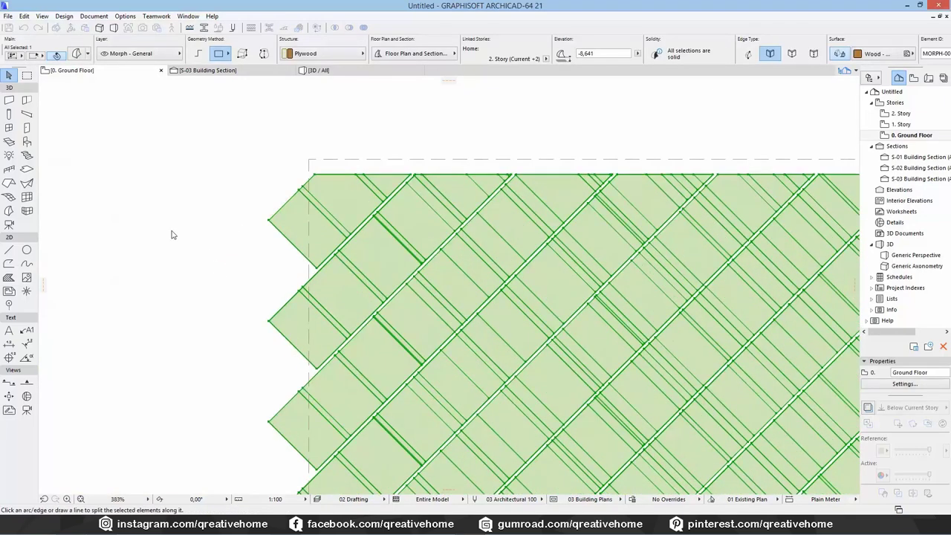
pyautogui.press('Escape')
pyautogui.press('Escape')
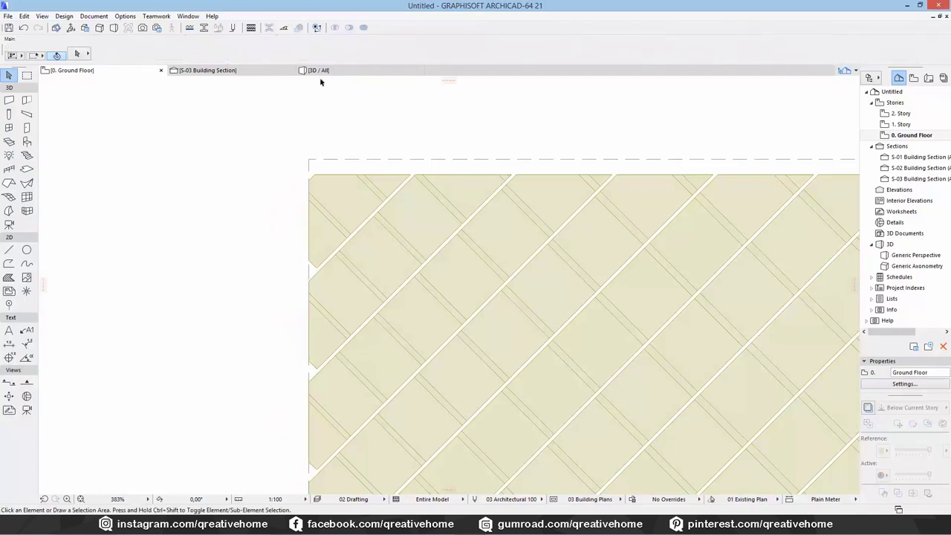
# Examine the trimmed morph's left end against the shell in building section S-02, and return to the ground floor plan
pyautogui.click(908, 168)
pyautogui.doubleClick(908, 167)
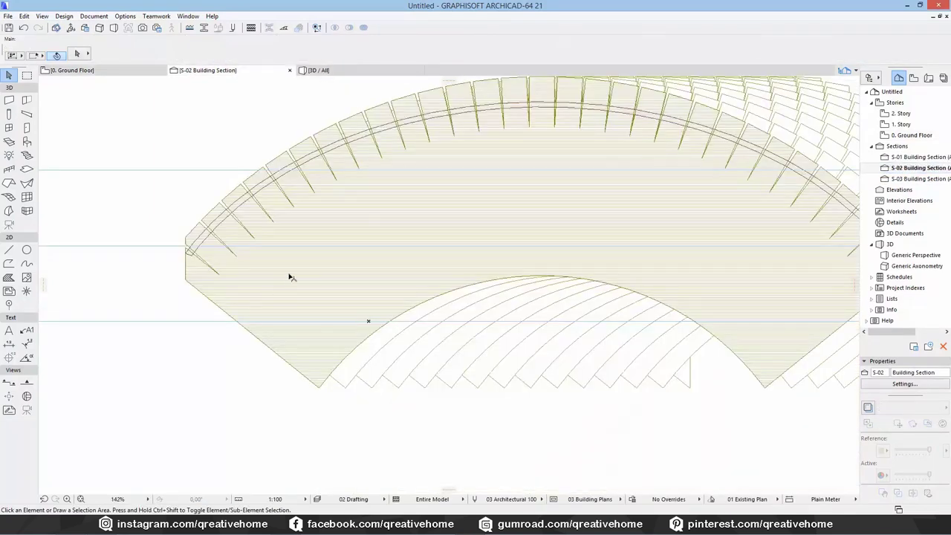
pyautogui.moveTo(333, 235); pyautogui.dragTo(327, 246, button='middle')
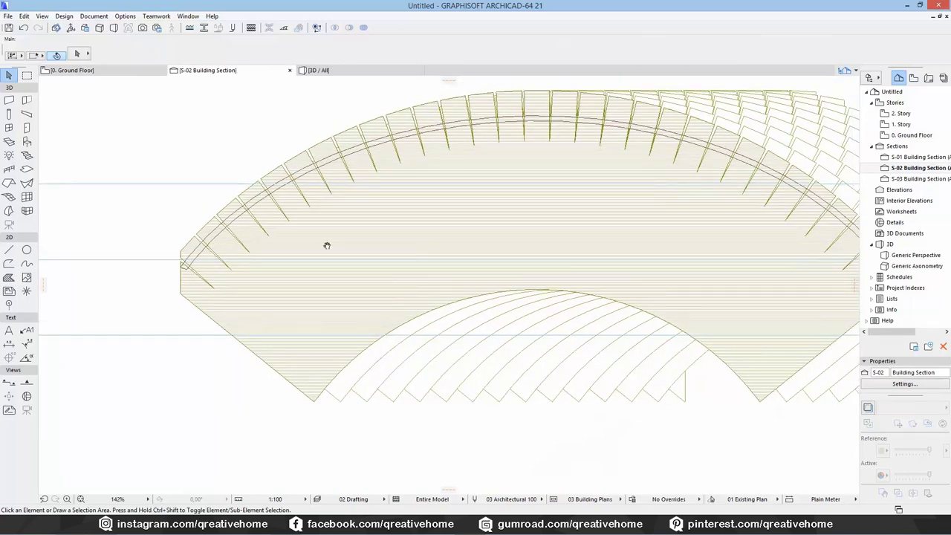
pyautogui.moveTo(327, 246)
pyautogui.mouseDown(button='middle')
pyautogui.moveTo(243, 233)
pyautogui.moveTo(155, 259)
pyautogui.moveTo(317, 260)
pyautogui.mouseUp(button='middle')
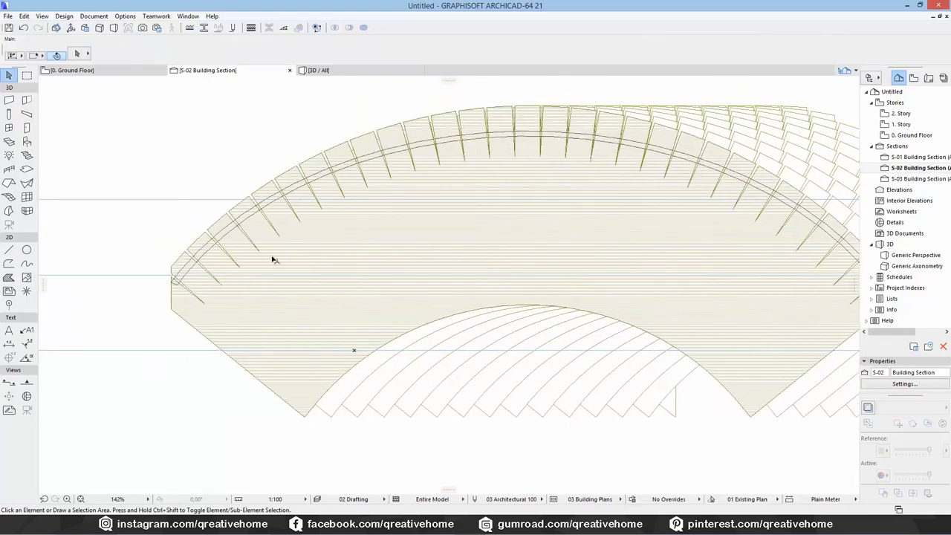
pyautogui.click(82, 71)
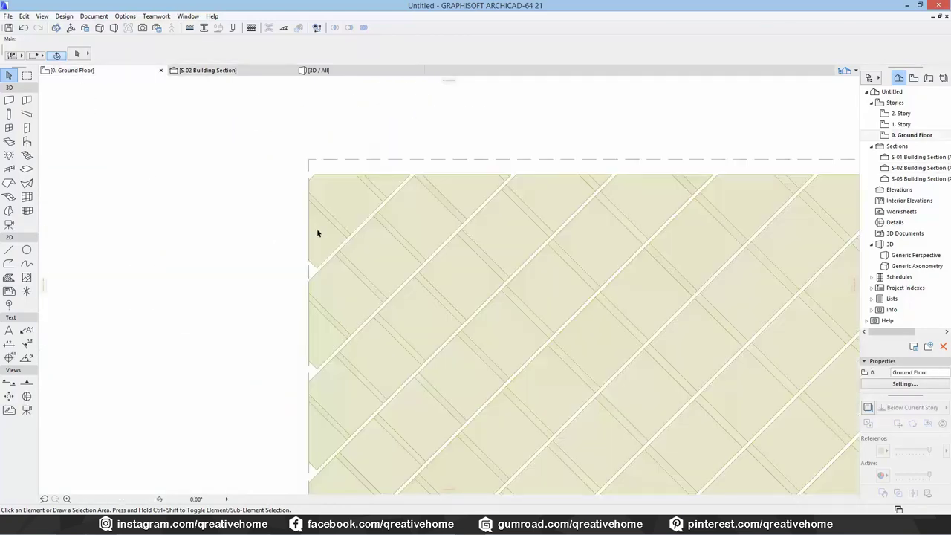
# Split the merged morph along a vertical line slightly inside the shell's left edge and delete the narrow outer strip
pyautogui.click(369, 190)
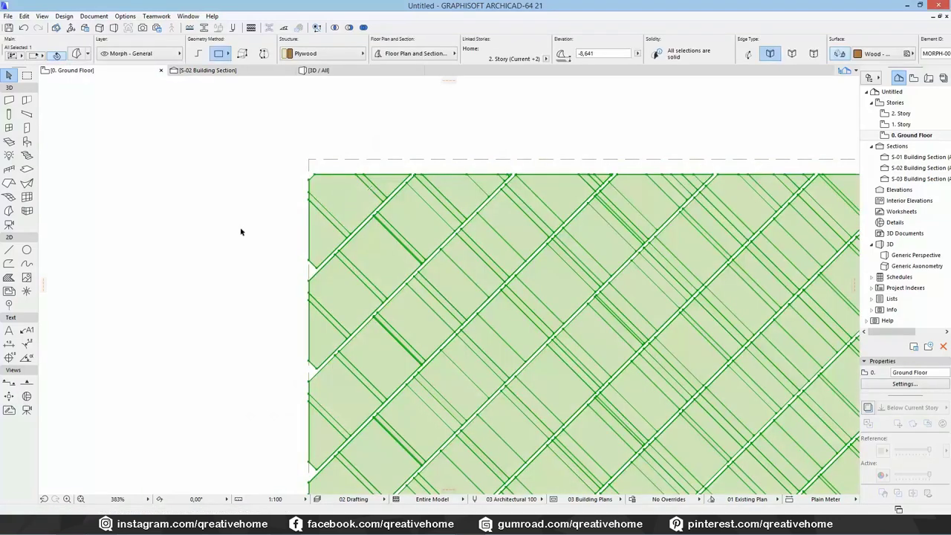
pyautogui.scroll(3, 326, 318)
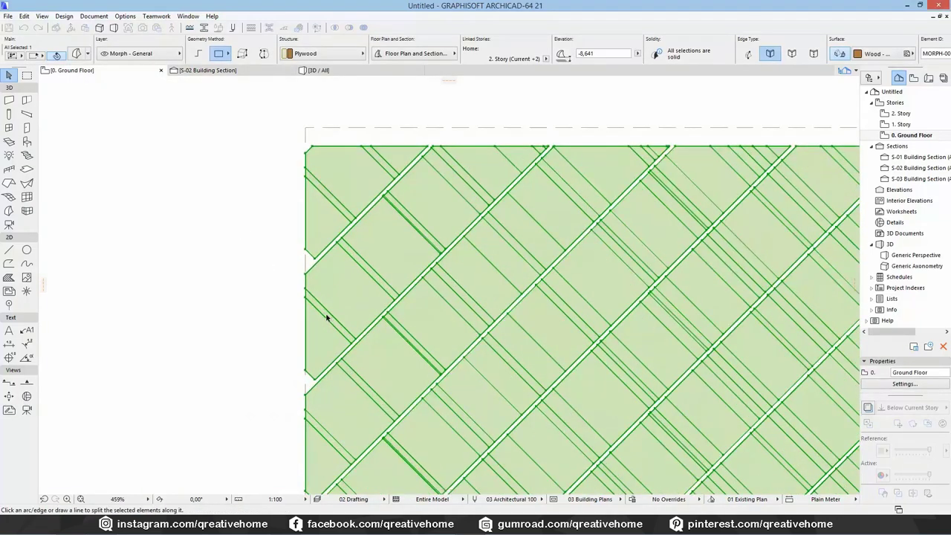
pyautogui.click(318, 156)
pyautogui.click(318, 242)
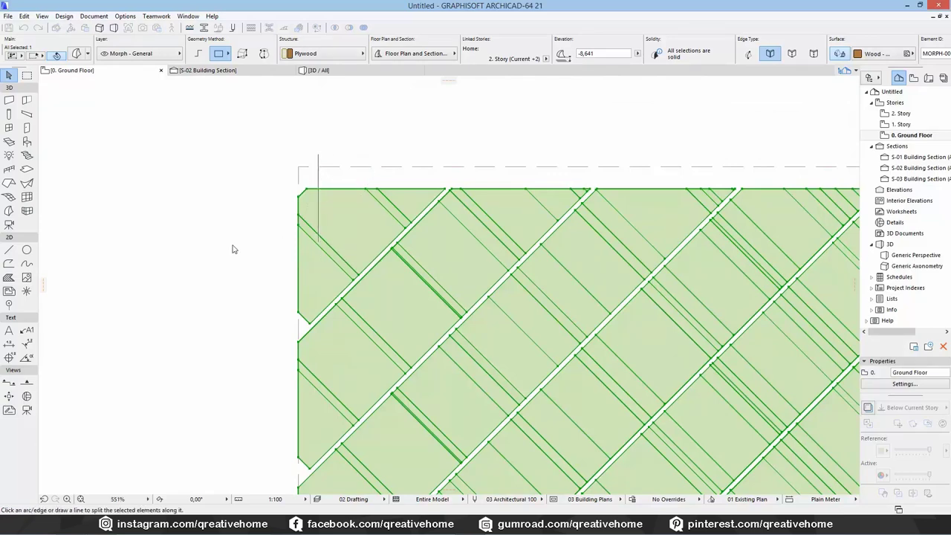
pyautogui.click(343, 222)
pyautogui.press('Delete')
# Split the merged morph along a vertical line slightly inside the shell's right edge and remove the narrow outer strip
pyautogui.scroll(-5, 520, 235)
pyautogui.moveTo(535, 234); pyautogui.dragTo(327, 266, button='middle')
pyautogui.moveTo(668, 259); pyautogui.dragTo(182, 275, button='middle')
pyautogui.click(456, 275)
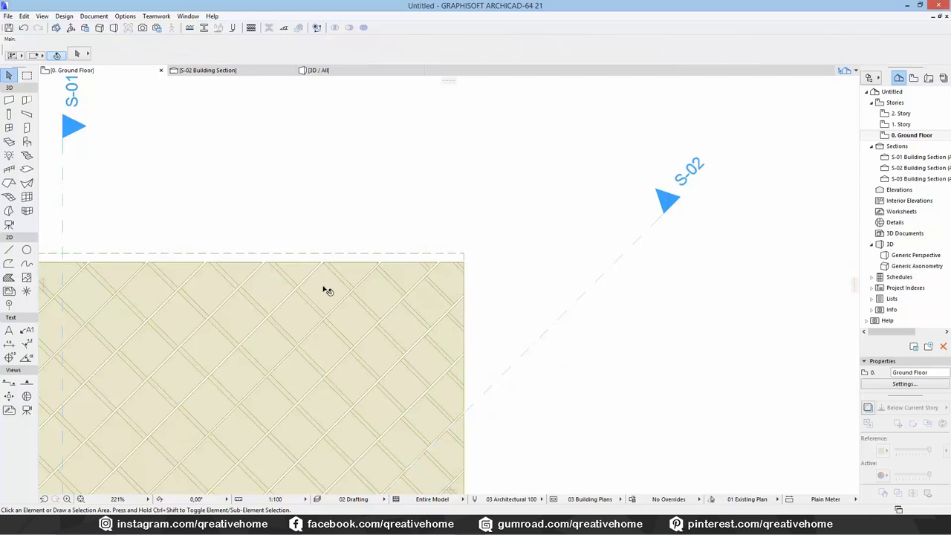
pyautogui.click(368, 253)
pyautogui.scroll(3, 391, 228)
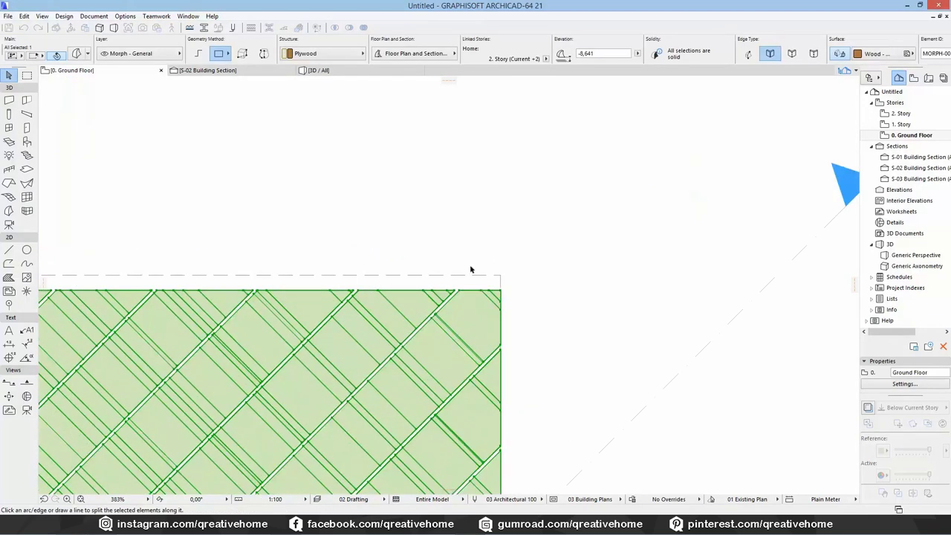
pyautogui.click(476, 259)
pyautogui.click(476, 367)
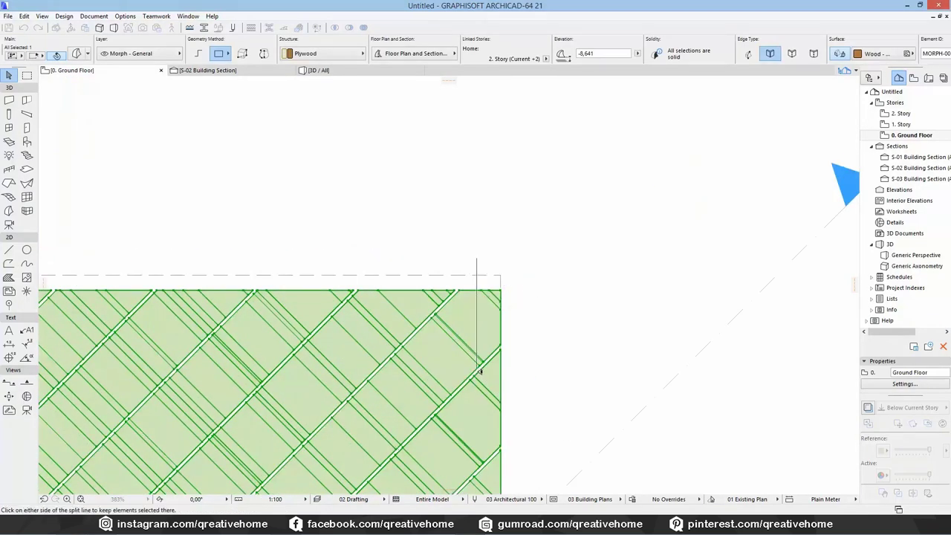
pyautogui.click(529, 298)
pyautogui.scroll(-10, 493, 312)
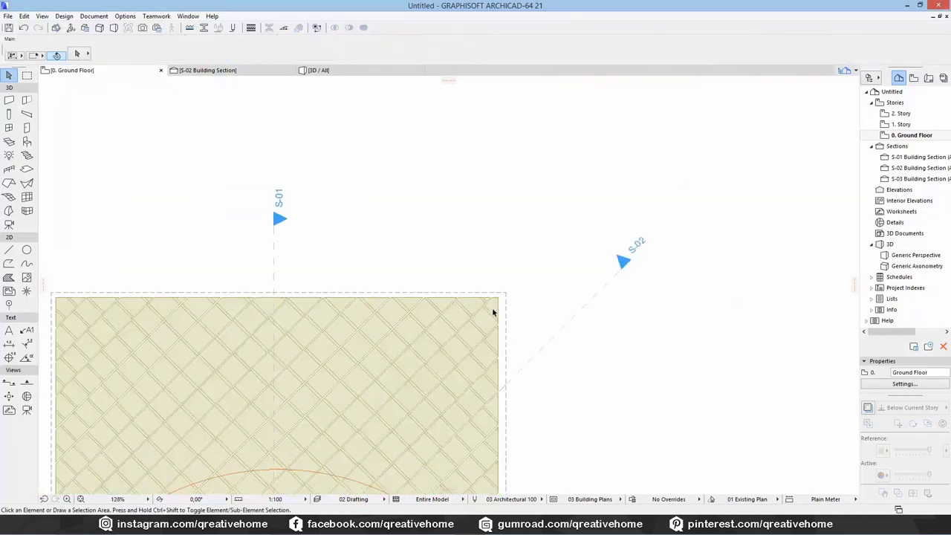
# Inspect both trimmed ends of the morph against the shell in section S-02 and in the 3D view
pyautogui.click(211, 70)
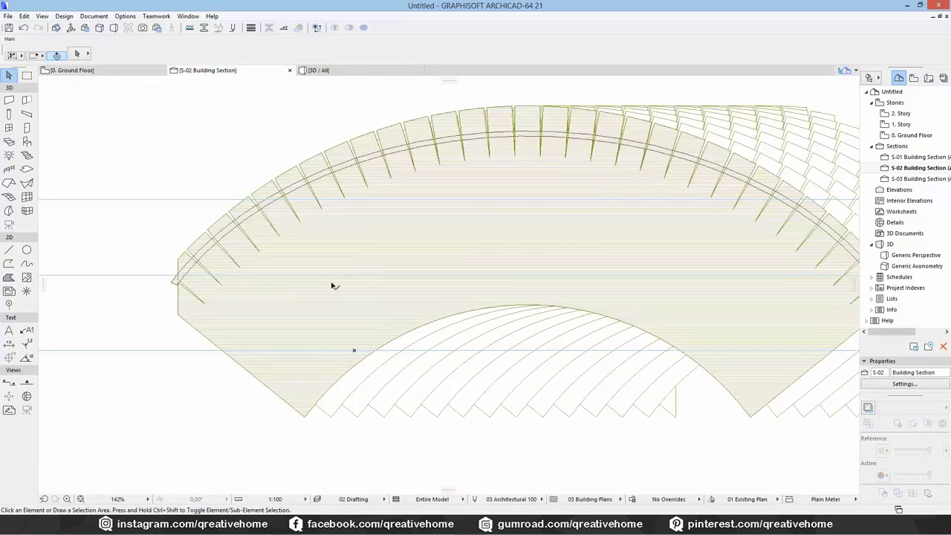
pyautogui.moveTo(334, 284); pyautogui.dragTo(348, 301, button='middle')
pyautogui.moveTo(340, 119); pyautogui.dragTo(346, 126, button='middle')
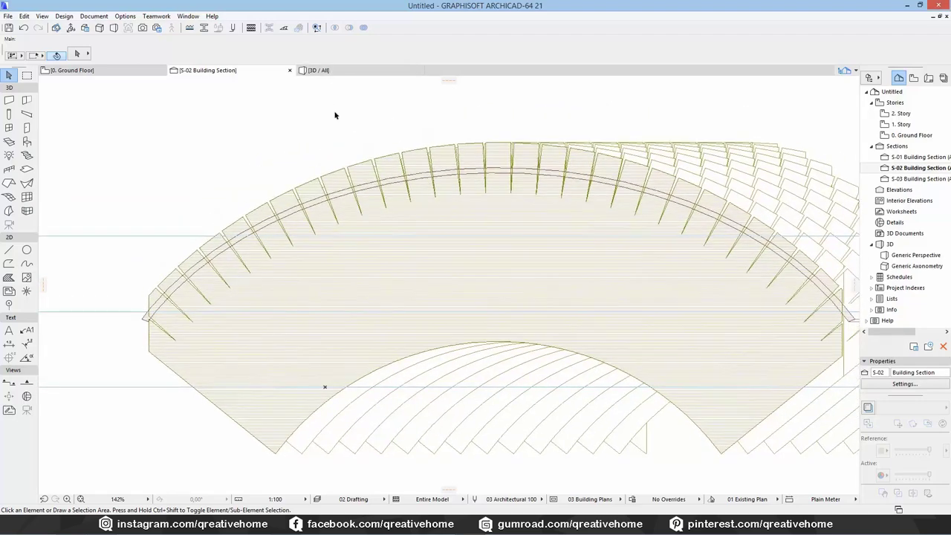
pyautogui.click(323, 71)
pyautogui.moveTo(451, 371)
pyautogui.keyDown('shift'); pyautogui.mouseDown(button='middle')
pyautogui.moveTo(453, 185)
pyautogui.moveTo(455, 388)
pyautogui.mouseUp(button='middle'); pyautogui.keyUp('shift')
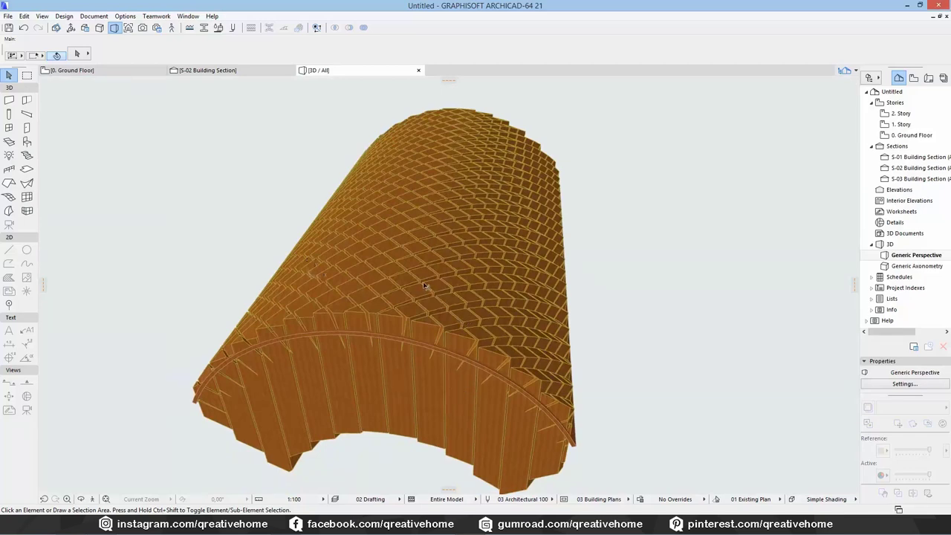
# Create a new layer named Invisible in the layer settings
pyautogui.hotkey('ctrl', 'l')
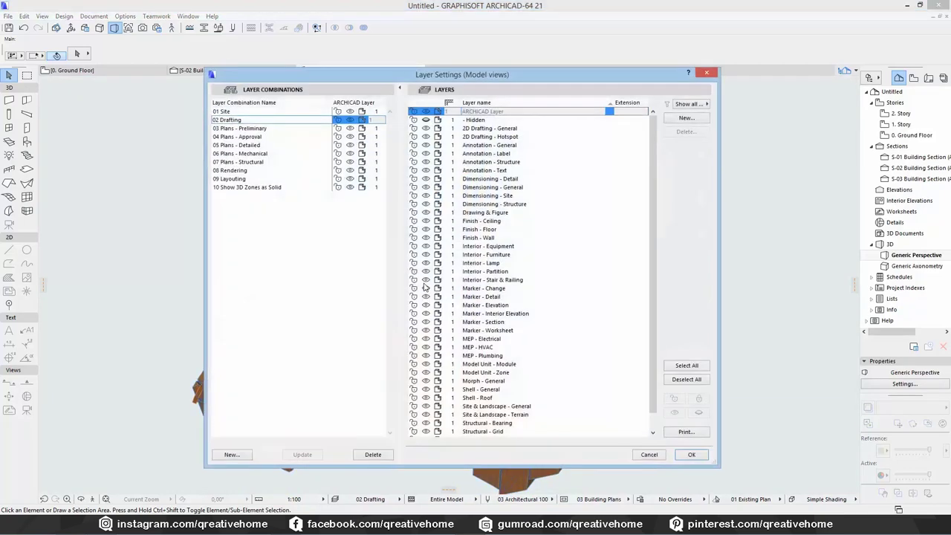
pyautogui.click(681, 120)
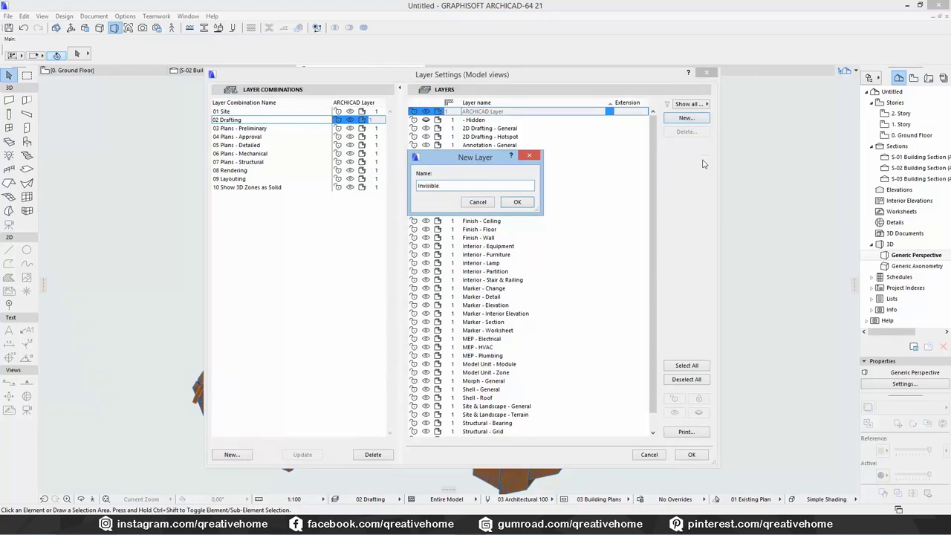
pyautogui.click(516, 202)
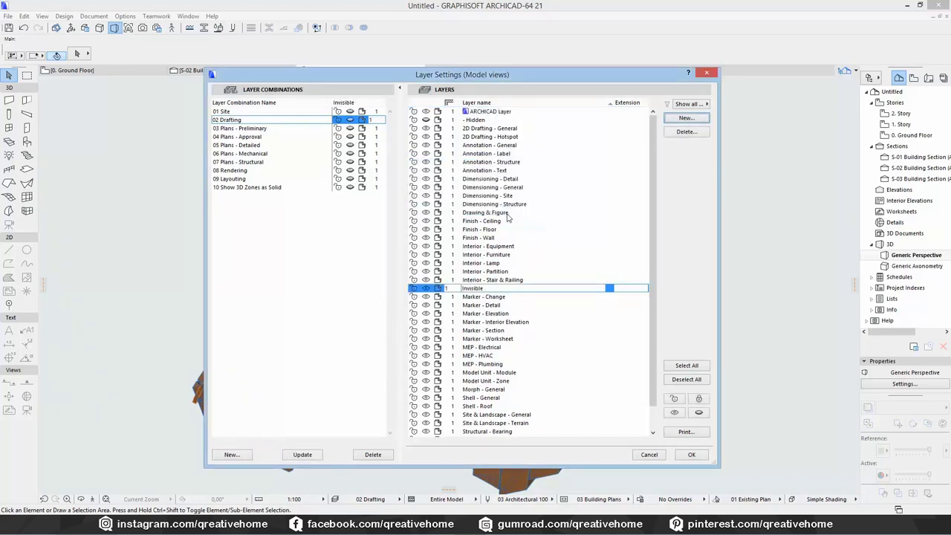
pyautogui.click(691, 455)
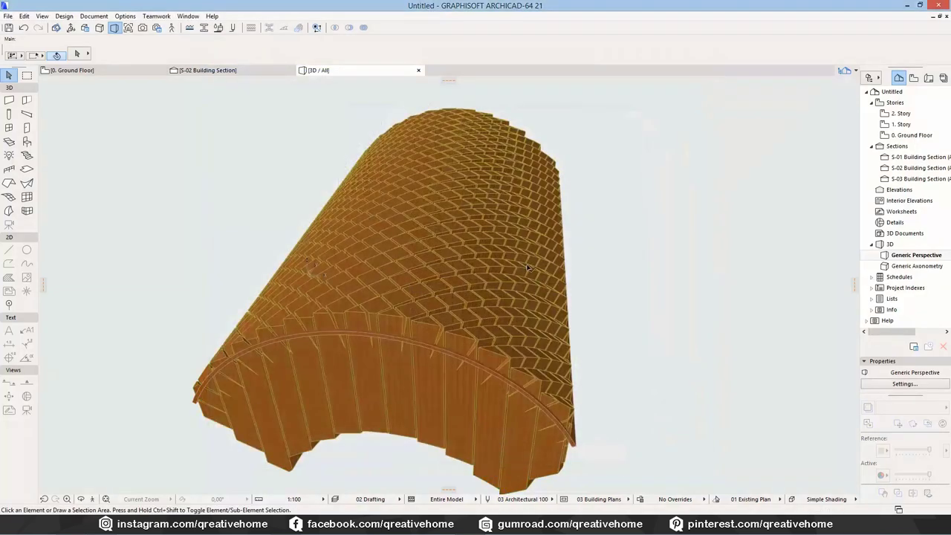
# Assign the merged morph to the Invisible layer
pyautogui.click(488, 266)
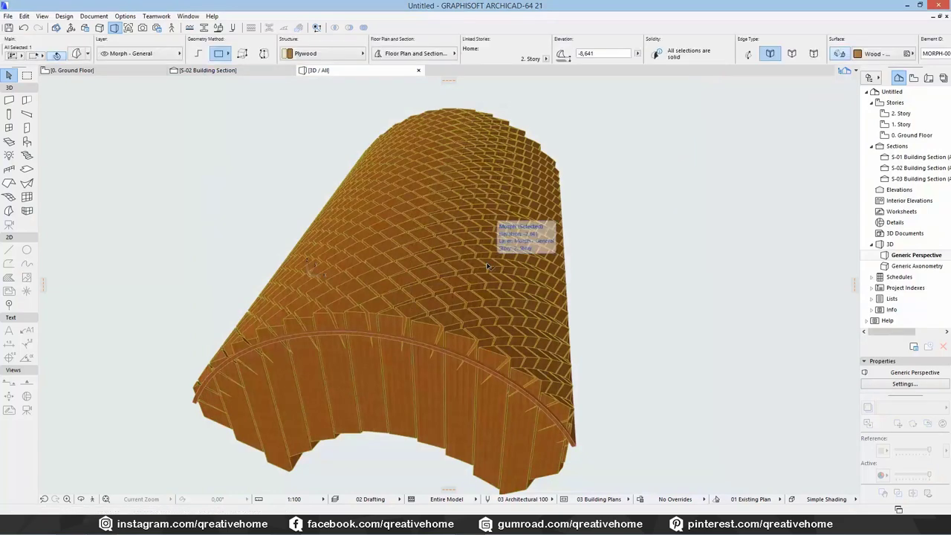
pyautogui.click(119, 54)
pyautogui.click(263, 216)
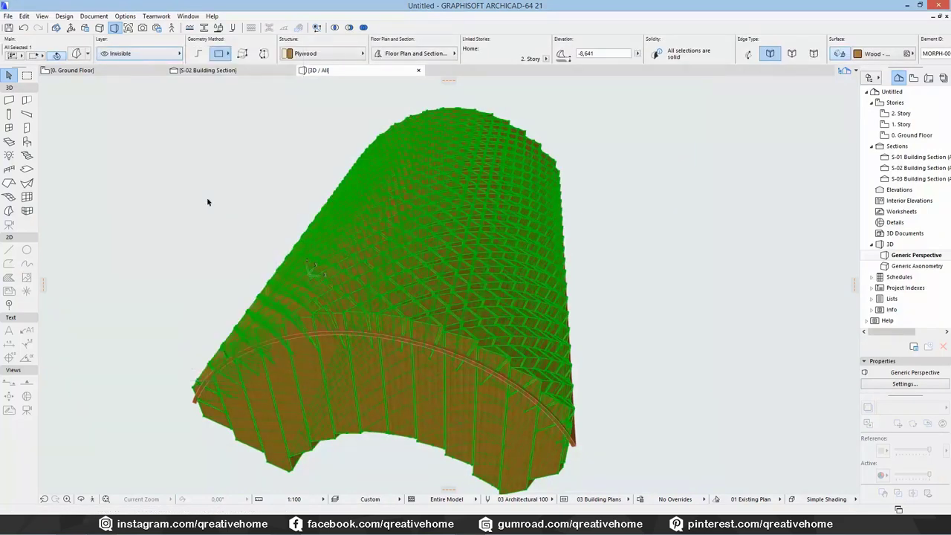
pyautogui.click(220, 171)
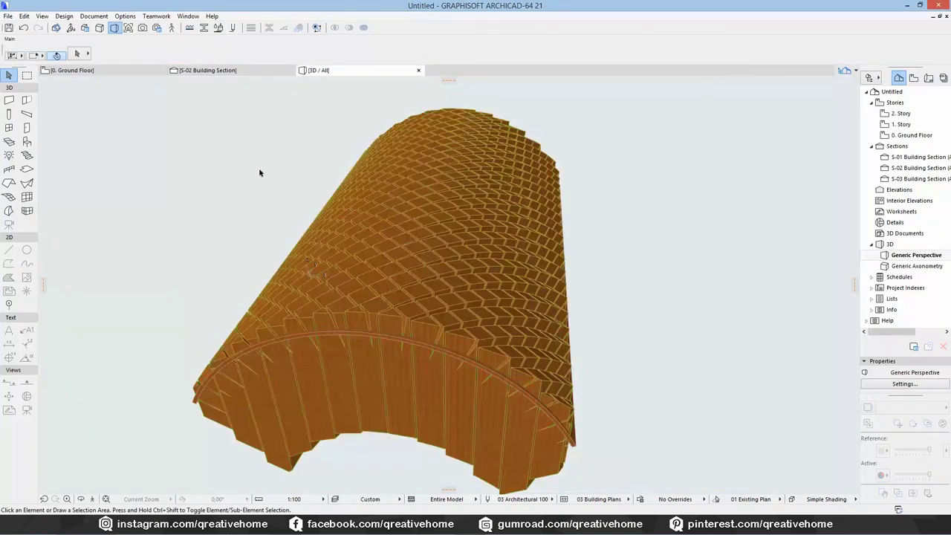
# Set the plywood shell as the target and the merged morph as the operator of a Solid Element Operation
pyautogui.click(513, 387)
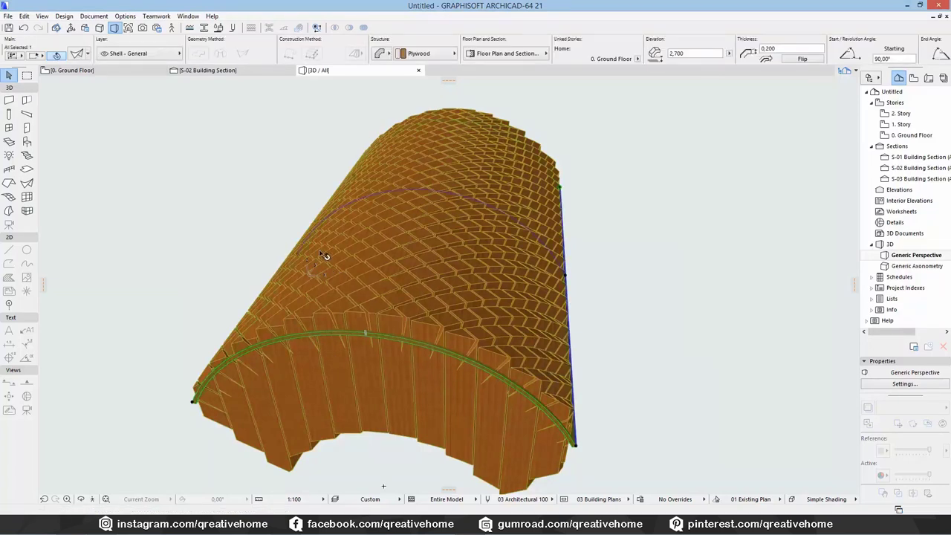
pyautogui.rightClick(186, 146)
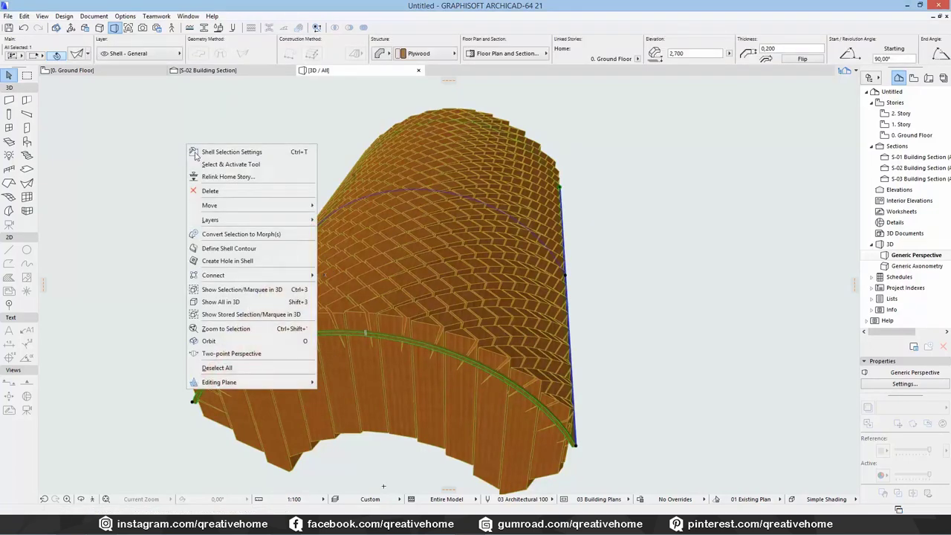
pyautogui.moveTo(309, 275)
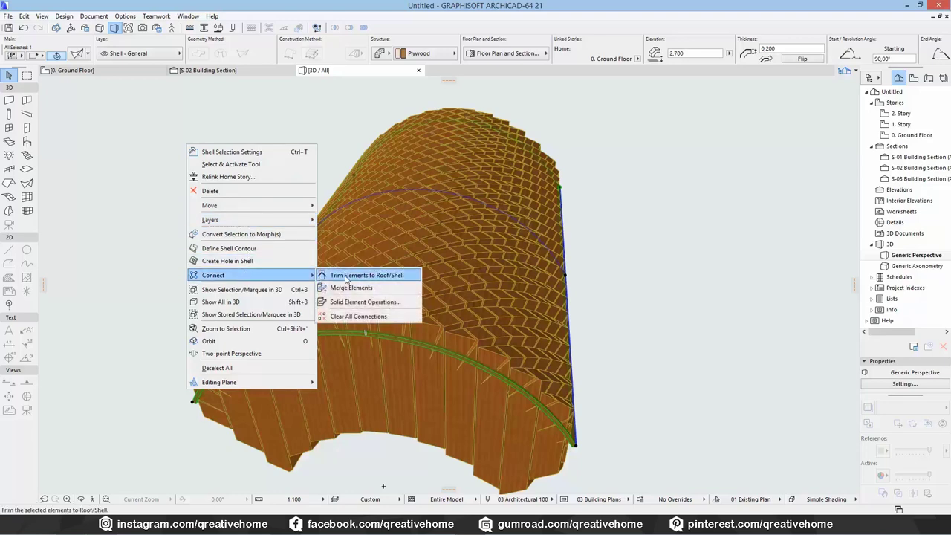
pyautogui.click(375, 306)
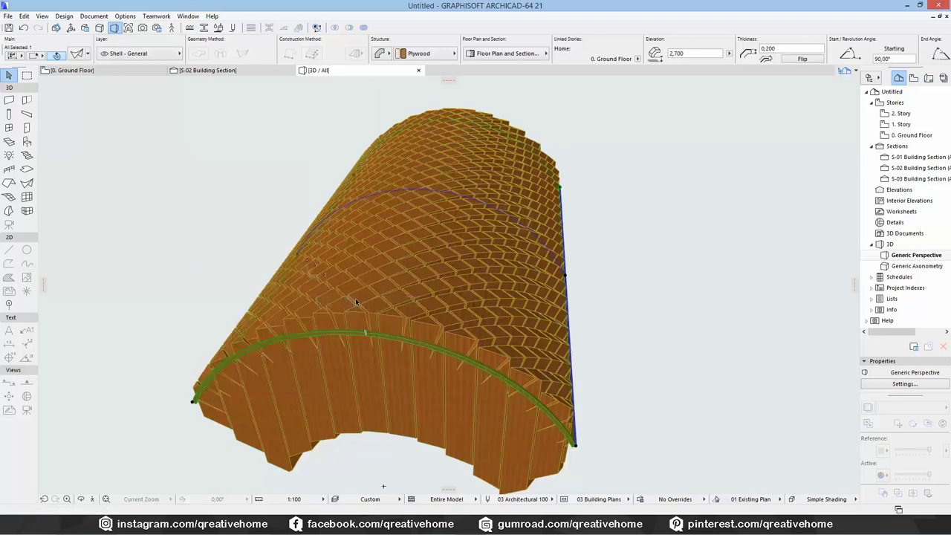
pyautogui.moveTo(319, 101); pyautogui.dragTo(84, 123)
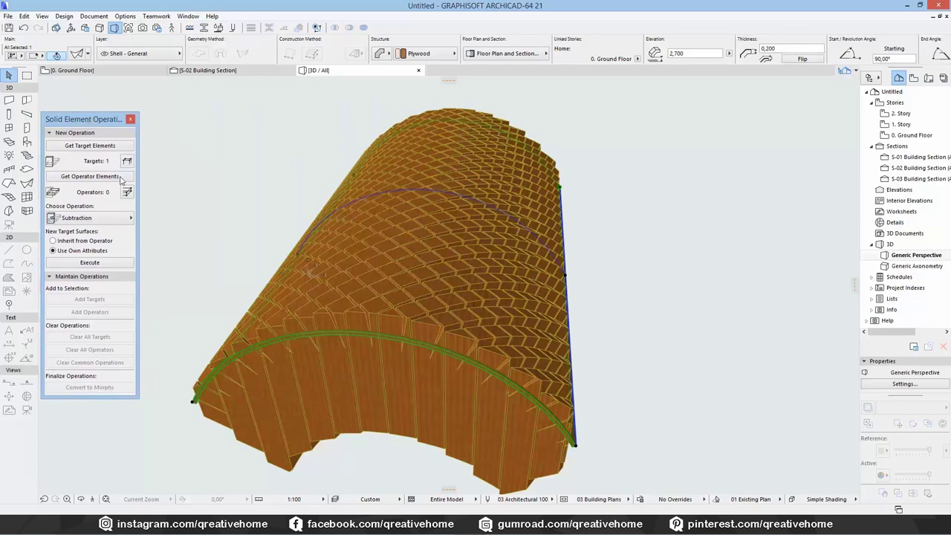
pyautogui.click(223, 172)
pyautogui.click(319, 451)
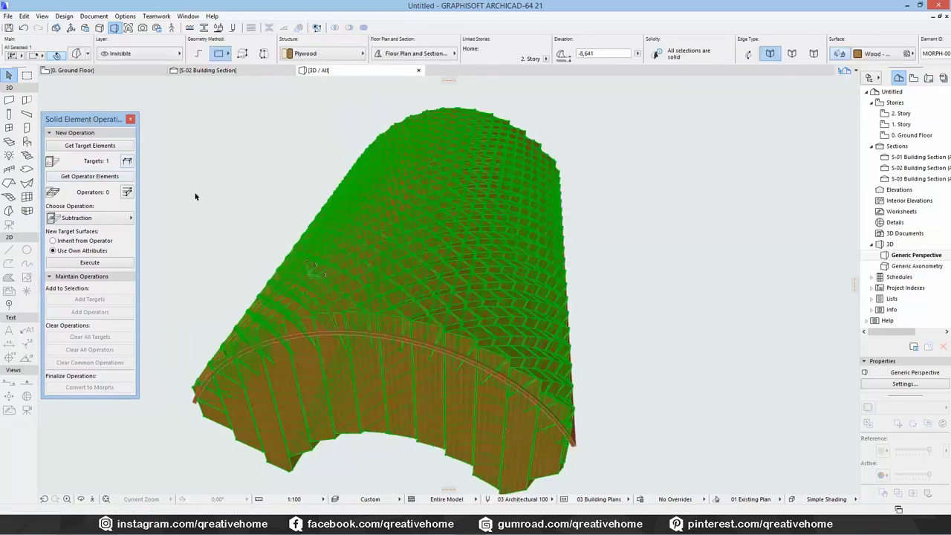
pyautogui.click(102, 180)
pyautogui.click(180, 205)
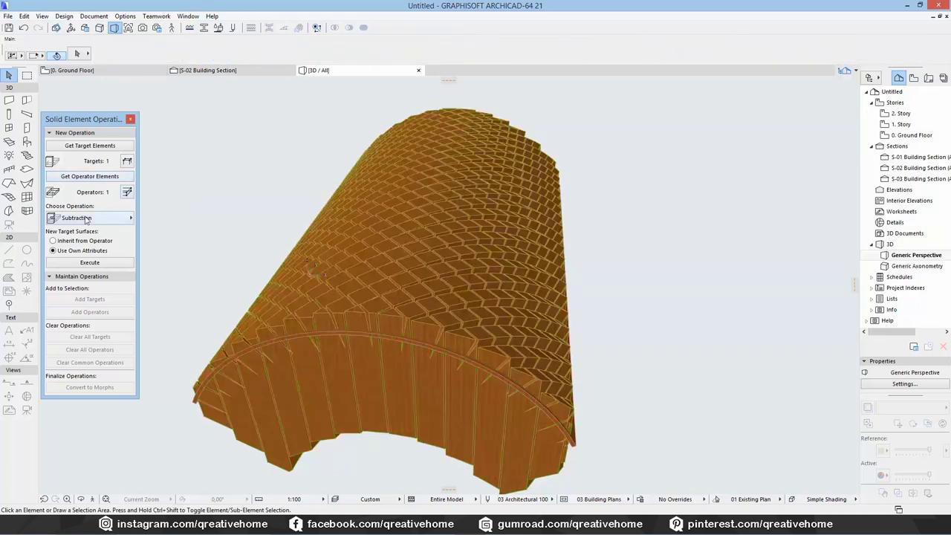
# Execute a Subtraction so the morph is cut out of the shell, and close the Solid Element Operations
pyautogui.click(86, 218)
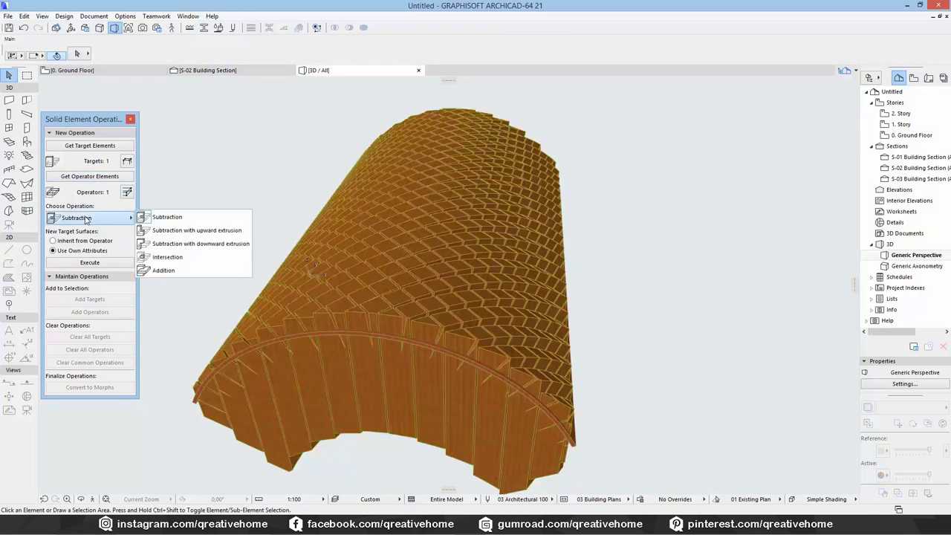
pyautogui.click(179, 218)
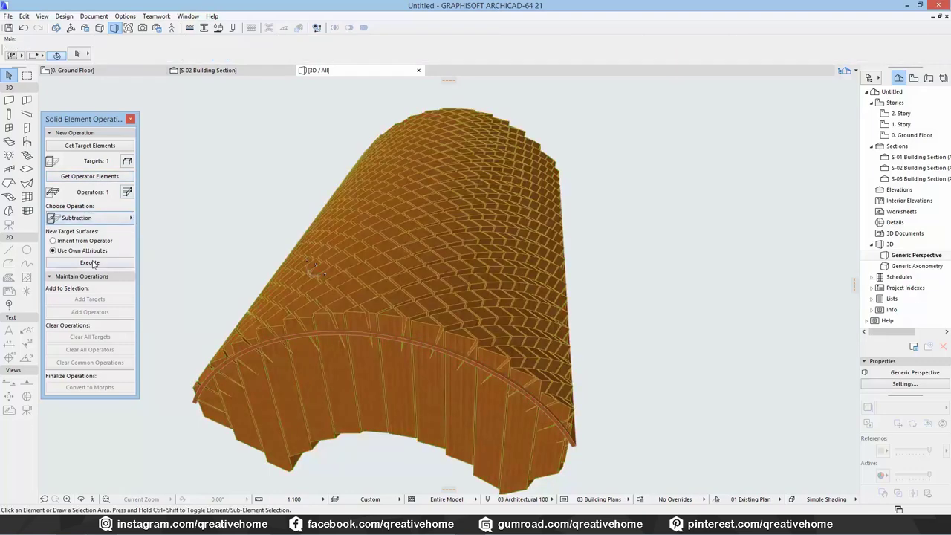
pyautogui.click(484, 366)
pyautogui.click(216, 210)
pyautogui.click(131, 119)
# Hide the merged morph's Invisible layer in the 3D view
pyautogui.click(363, 303)
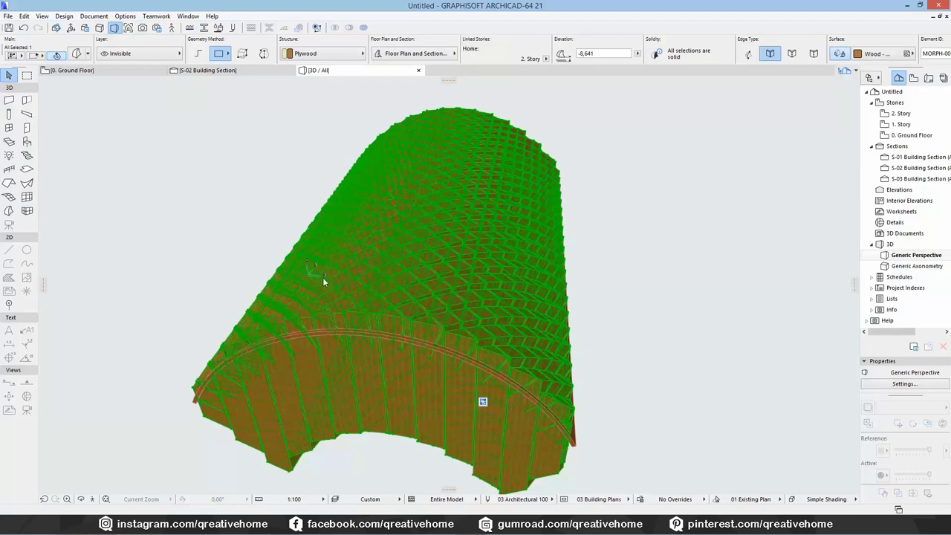
pyautogui.rightClick(360, 298)
pyautogui.moveTo(411, 131)
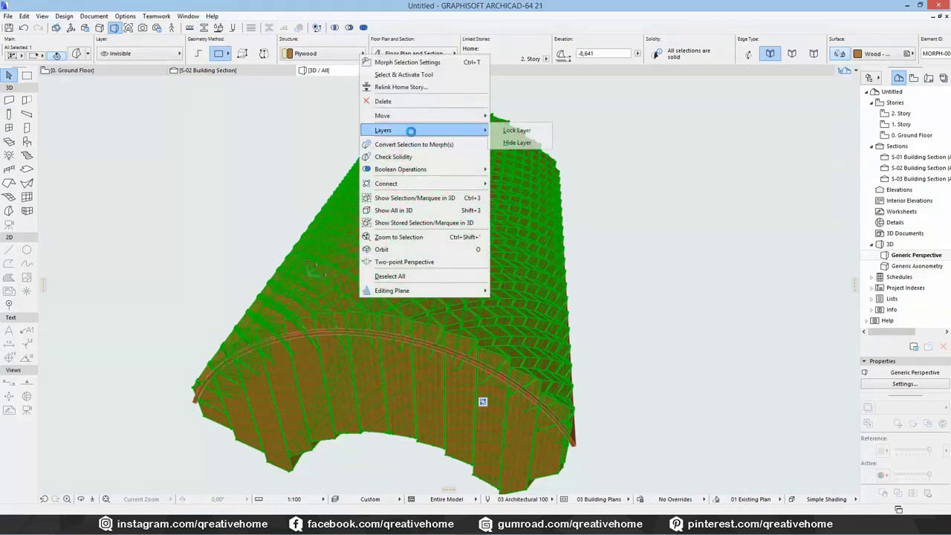
pyautogui.click(517, 143)
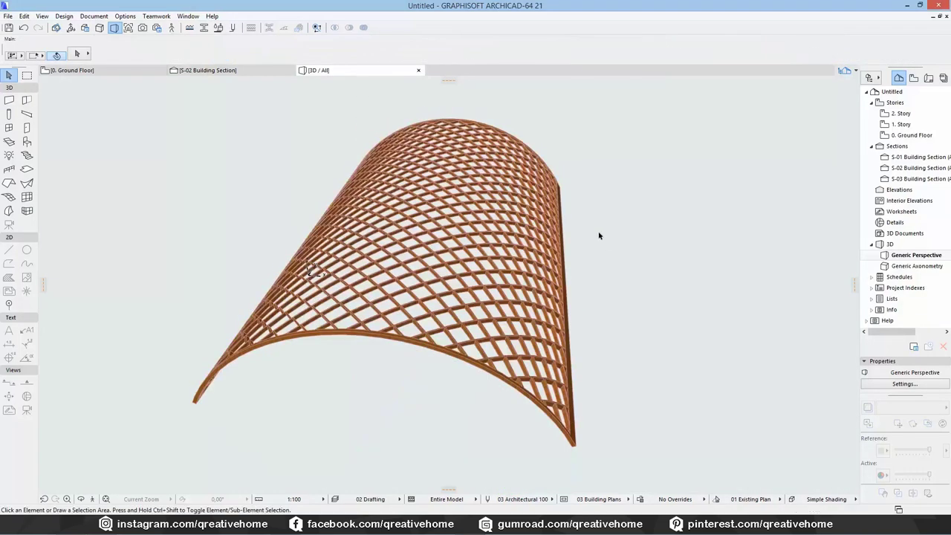
pyautogui.keyDown('shift'); pyautogui.moveTo(434, 368); pyautogui.dragTo(479, 392, button='middle'); pyautogui.keyUp('shift')
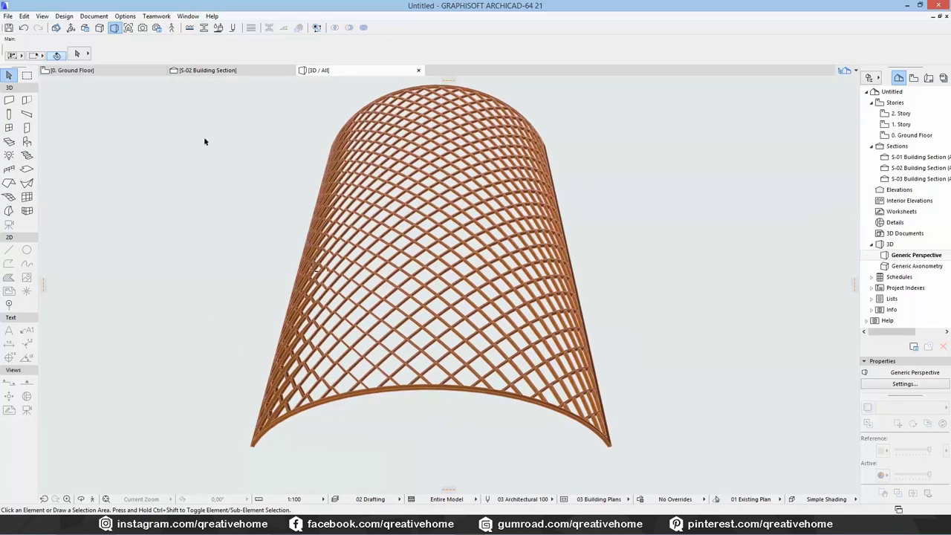
# On the Ground Floor plan, move the arc 25 m vertically so it lies clear above the lattice shell
pyautogui.click(113, 73)
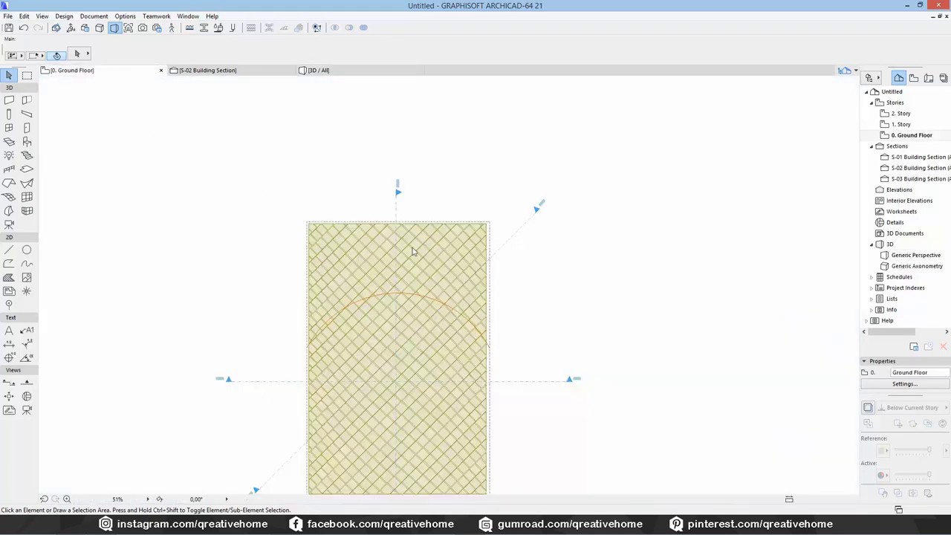
pyautogui.click(408, 296)
pyautogui.click(408, 295)
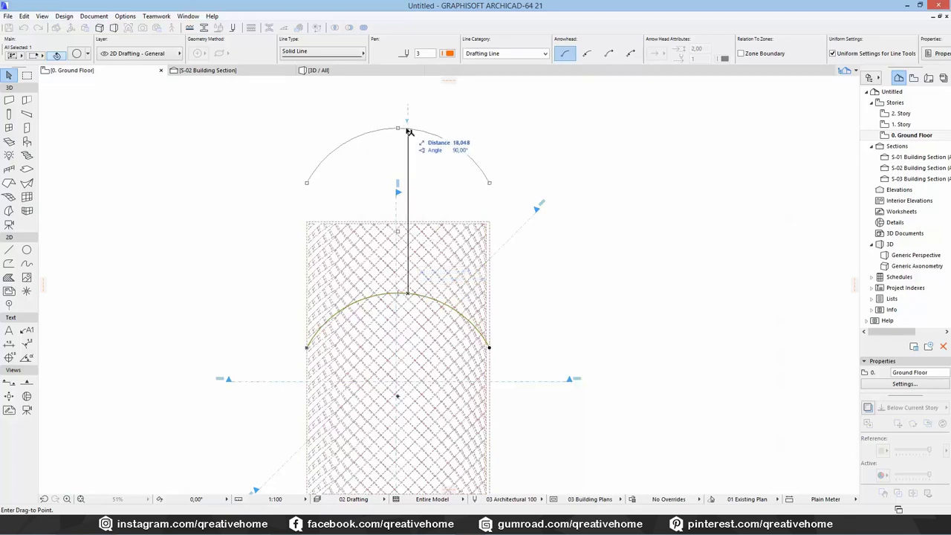
pyautogui.write('25')
pyautogui.press('Return')
pyautogui.moveTo(447, 140); pyautogui.dragTo(460, 234, button='middle')
pyautogui.press('Escape')
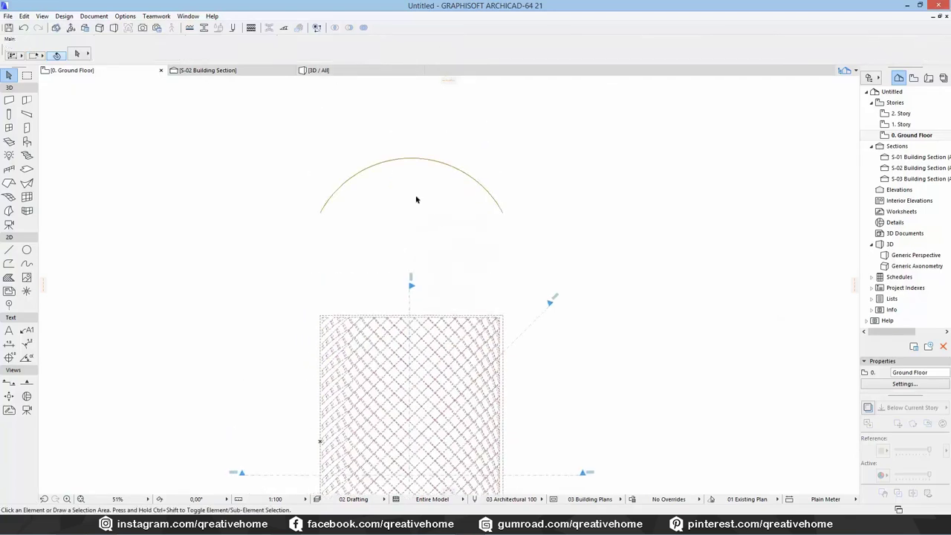
# Offset a copy of the arc slightly outward to form a second, concentric arc
pyautogui.click(397, 164)
pyautogui.scroll(5, 405, 162)
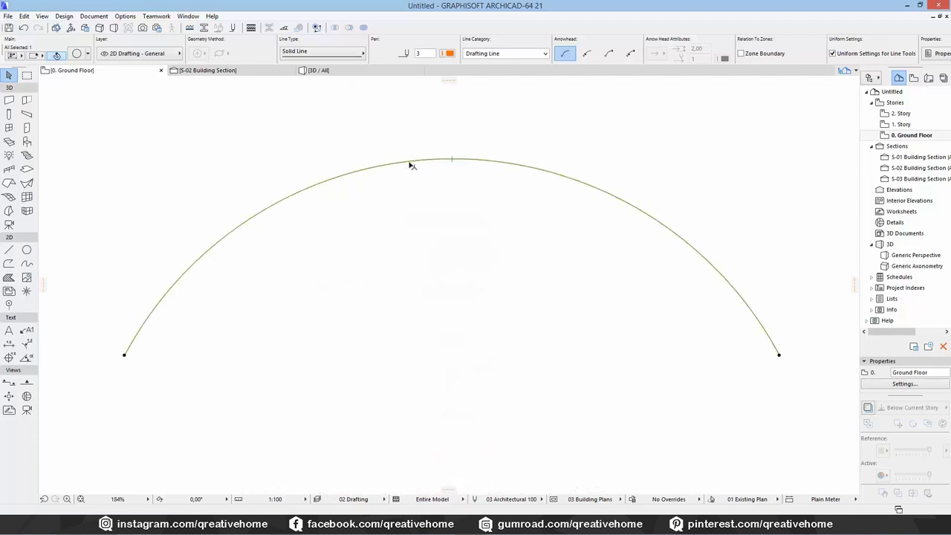
pyautogui.click(410, 162)
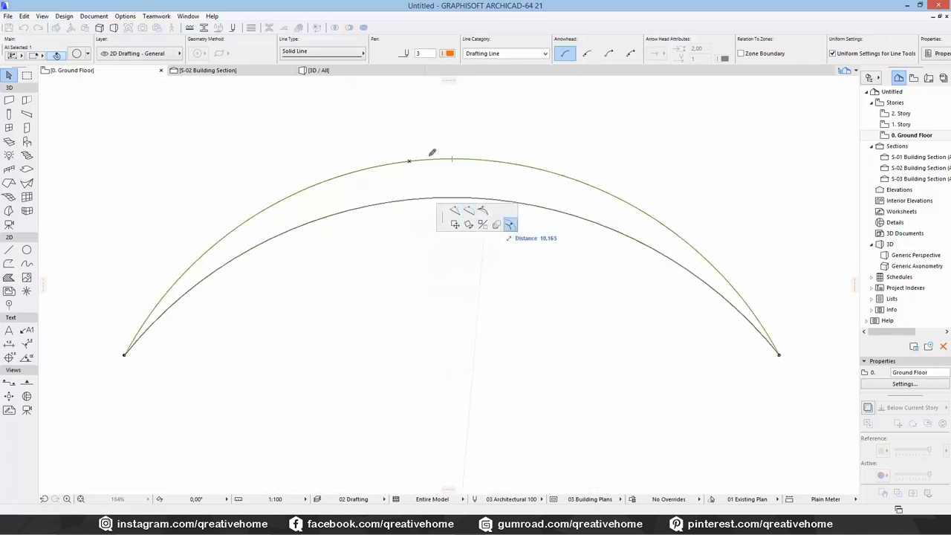
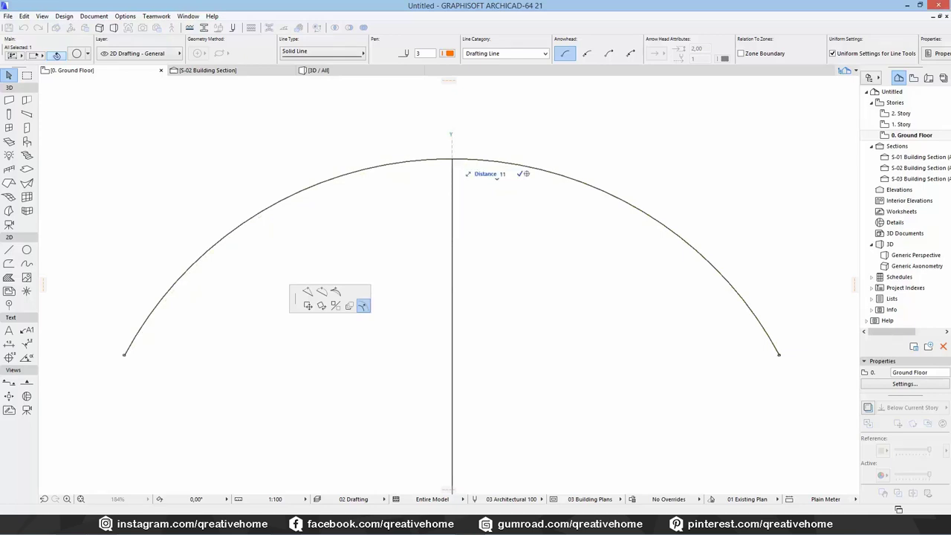
pyautogui.click(453, 157)
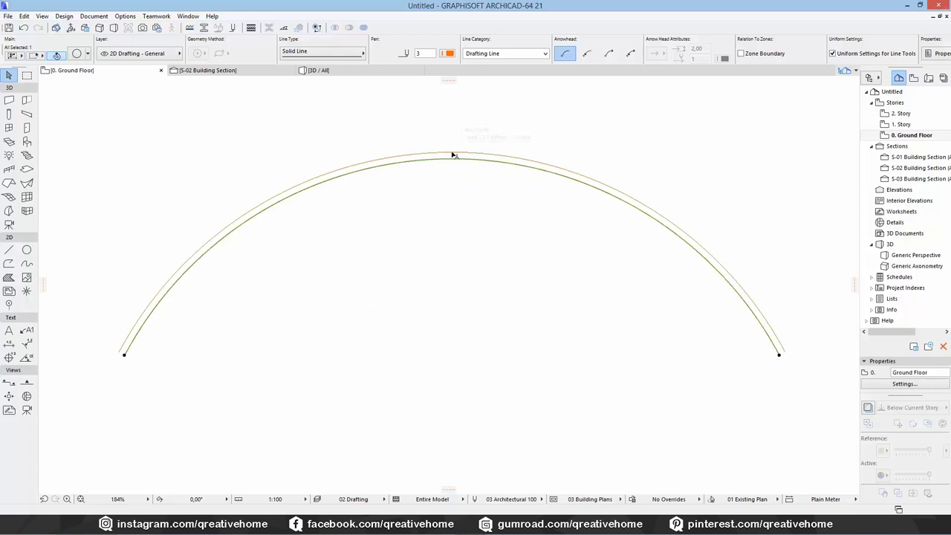
pyautogui.press('Escape')
pyautogui.moveTo(469, 148); pyautogui.dragTo(486, 161, button='middle')
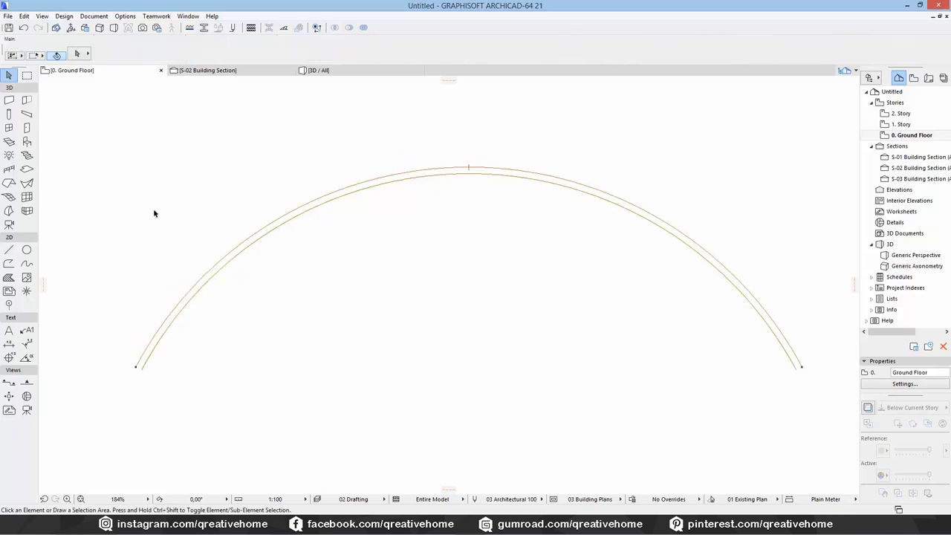
# Set the Shell tool to a basic structure of Plywood with a thickness of 0.2 m
pyautogui.click(28, 185)
pyautogui.scroll(3, 480, 142)
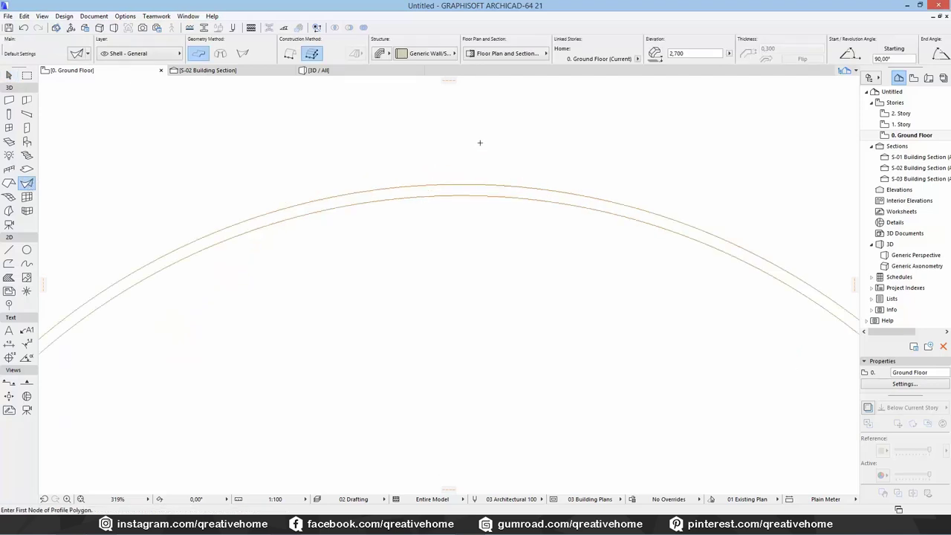
pyautogui.click(380, 58)
pyautogui.click(409, 56)
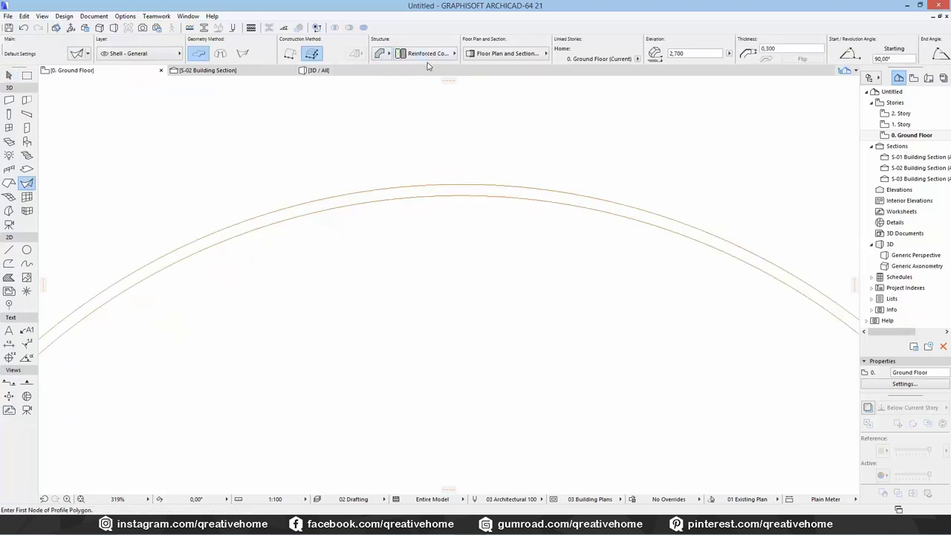
pyautogui.click(428, 58)
pyautogui.click(680, 115)
pyautogui.click(788, 47)
pyautogui.write('0')
# Create an extruded shell from the outer arc with an extrusion length of 30 m
pyautogui.click(414, 190)
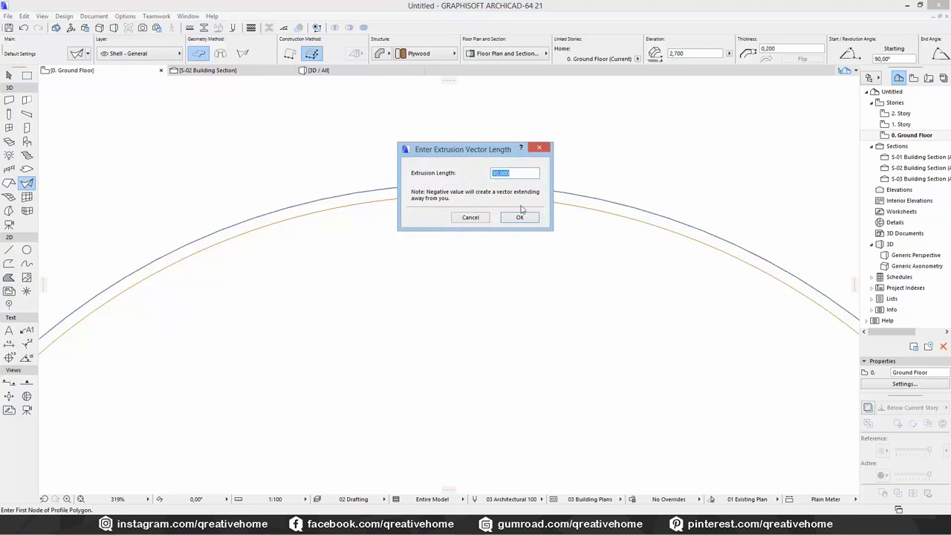
pyautogui.click(518, 216)
pyautogui.scroll(-3, 303, 248)
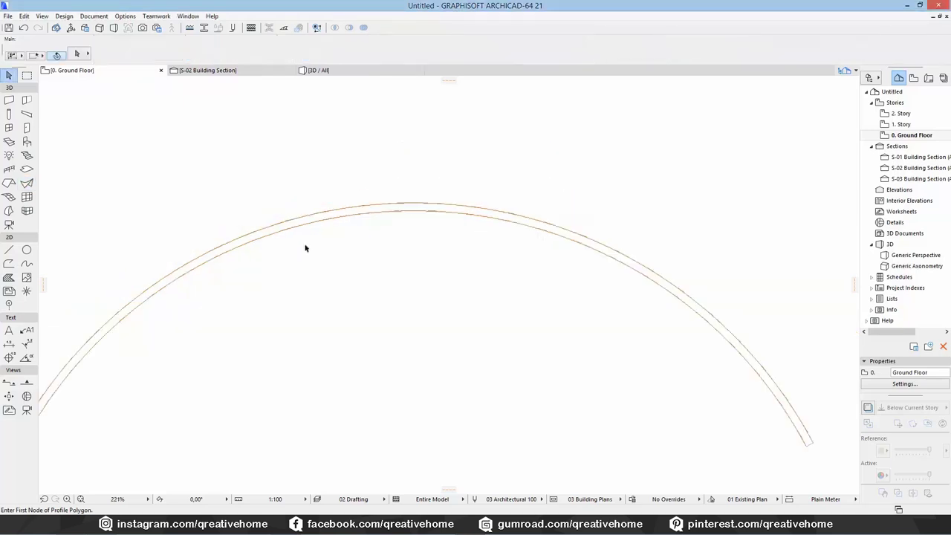
# Move the new shell straight down from the construction arcs onto the lattice shell in plan
pyautogui.click(347, 220)
pyautogui.hotkey('ctrl', 'd')
pyautogui.click(346, 220)
pyautogui.scroll(-3, 353, 299)
pyautogui.moveTo(361, 325); pyautogui.dragTo(361, 147, button='middle')
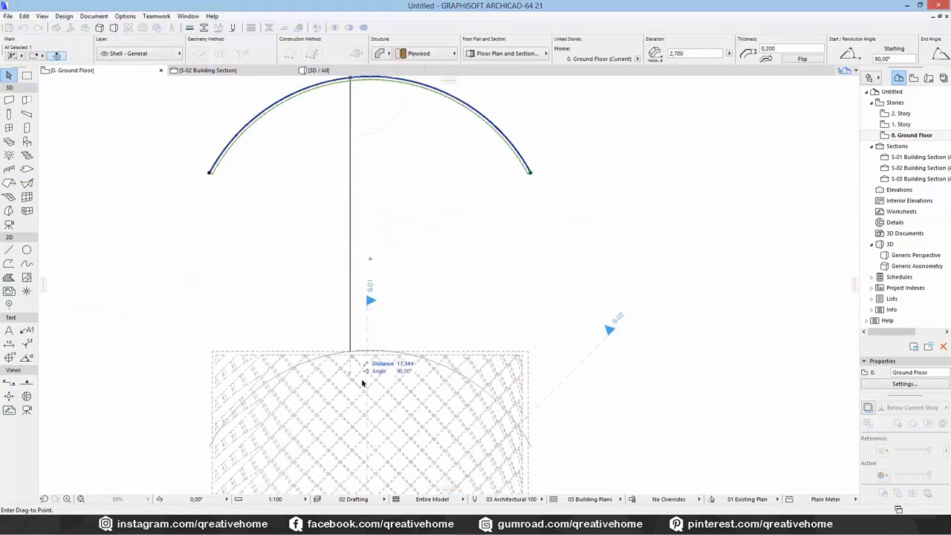
pyautogui.click(371, 414)
pyautogui.click(611, 269)
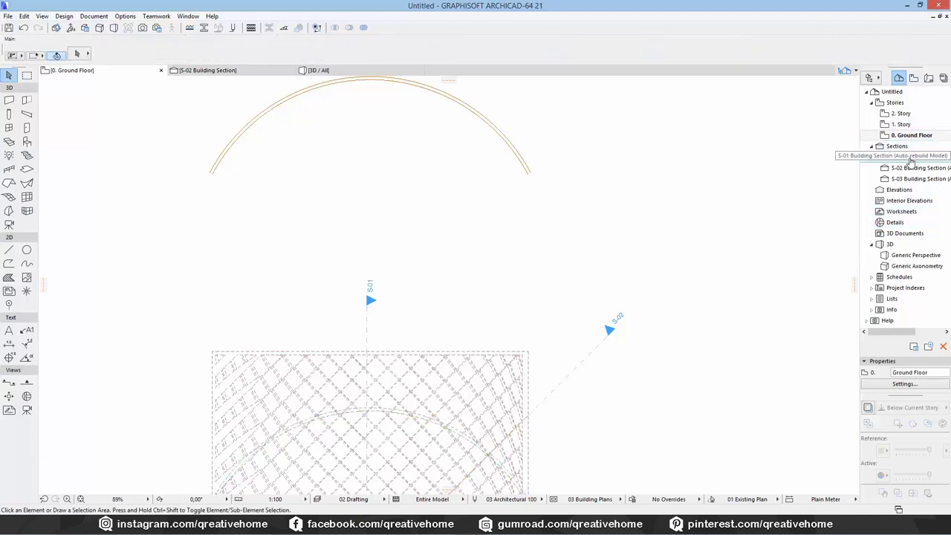
# In section S-01, rotate the upright new shell 90 degrees about its lower corner so it lies horizontally
pyautogui.doubleClick(910, 157)
pyautogui.click(322, 175)
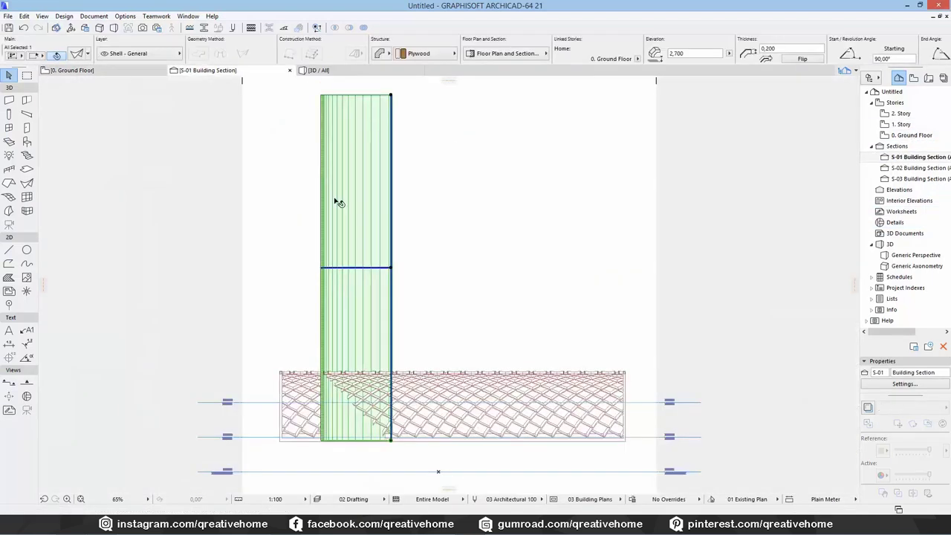
pyautogui.hotkey('ctrl', 'e')
pyautogui.click(391, 440)
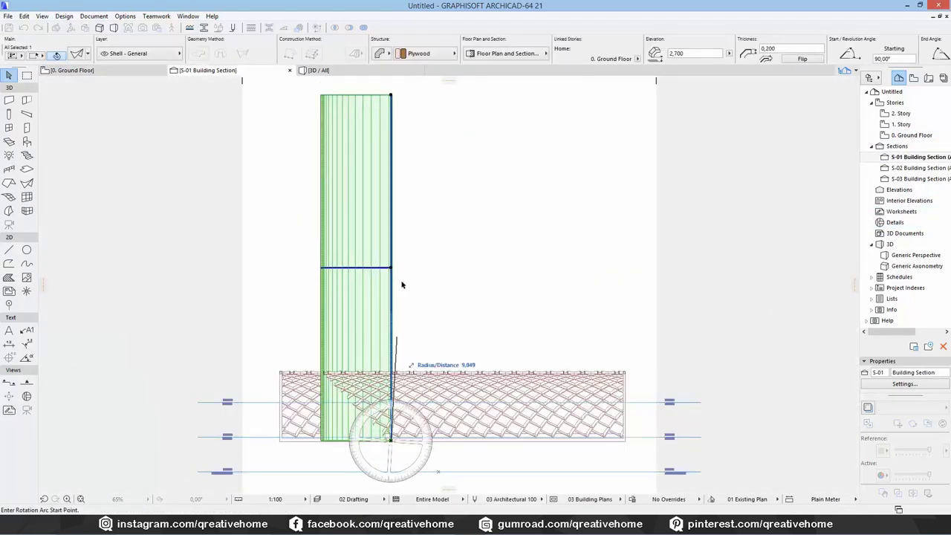
pyautogui.click(391, 274)
pyautogui.click(503, 442)
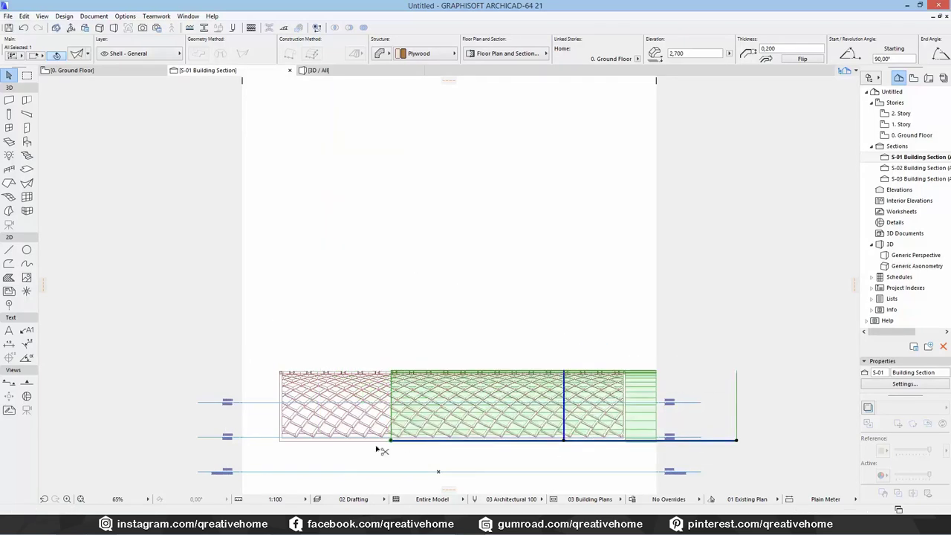
# Move the new shell horizontally so its end lines up with the end of the lattice shell
pyautogui.hotkey('ctrl', 'd')
pyautogui.scroll(5, 382, 444)
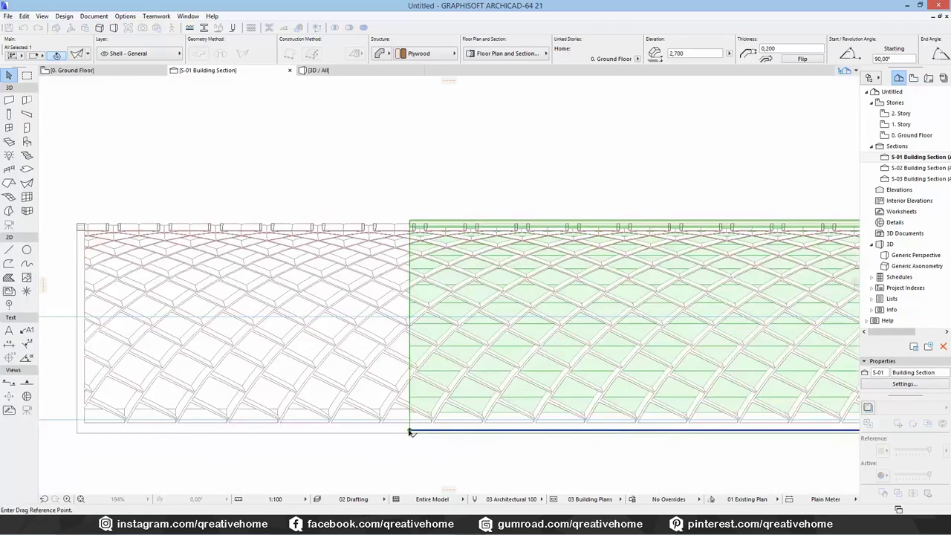
pyautogui.click(410, 432)
pyautogui.click(76, 429)
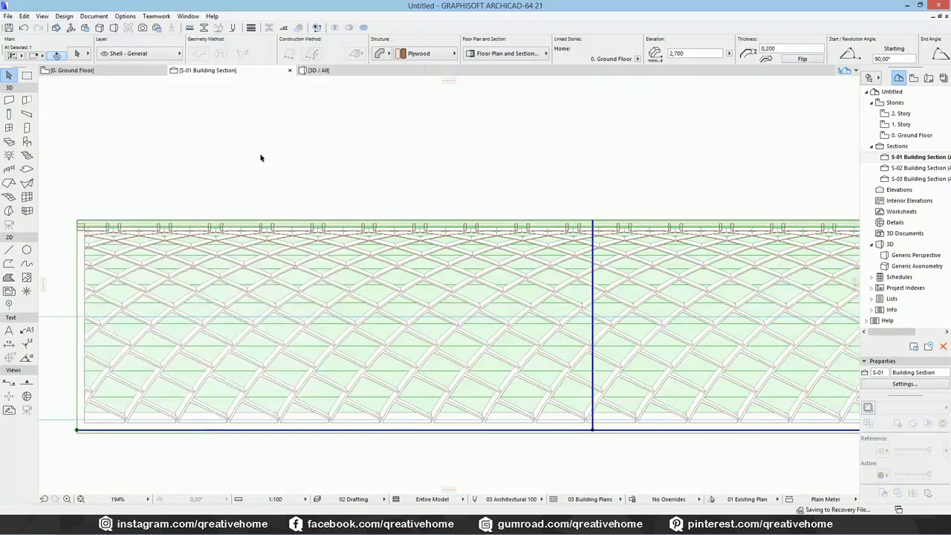
pyautogui.click(260, 157)
# In 3D, raise the new outer shell vertically by its lower corner to an elevation of about 2.79 m
pyautogui.click(318, 70)
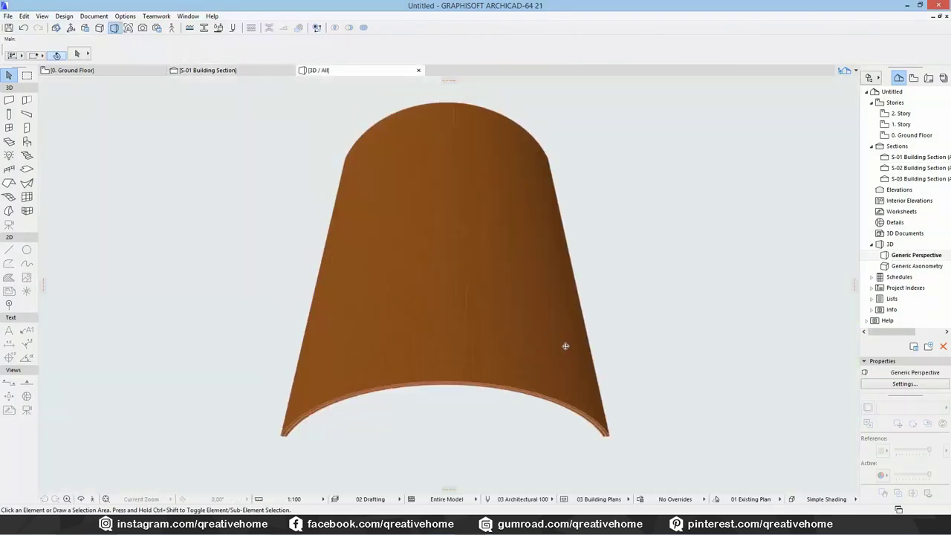
pyautogui.keyDown('shift'); pyautogui.moveTo(565, 345); pyautogui.dragTo(449, 404, button='middle'); pyautogui.keyUp('shift')
pyautogui.scroll(4, 658, 310)
pyautogui.click(632, 249)
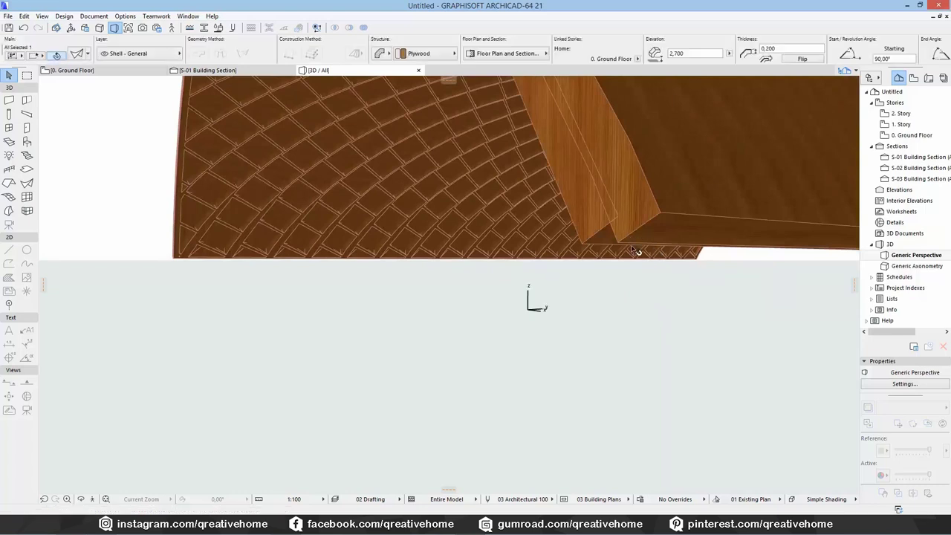
pyautogui.click(620, 248)
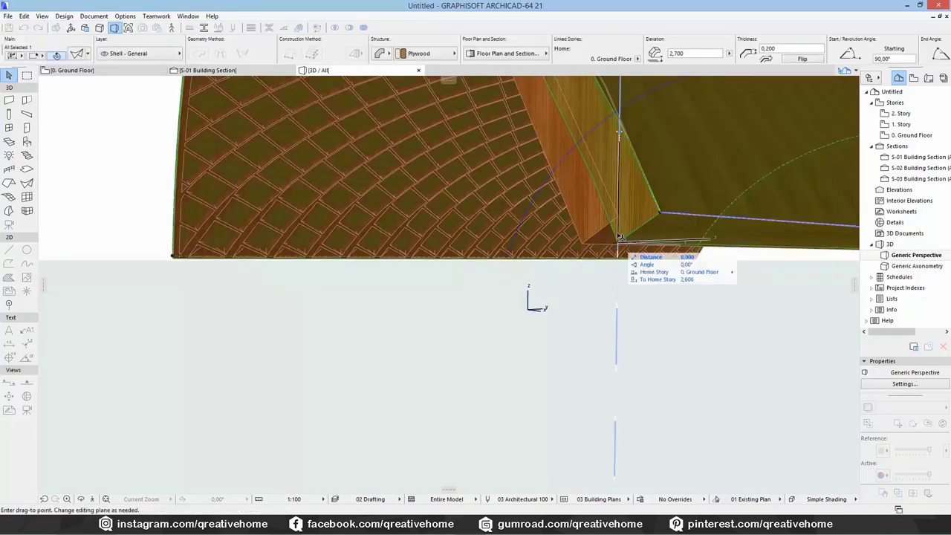
pyautogui.click(619, 218)
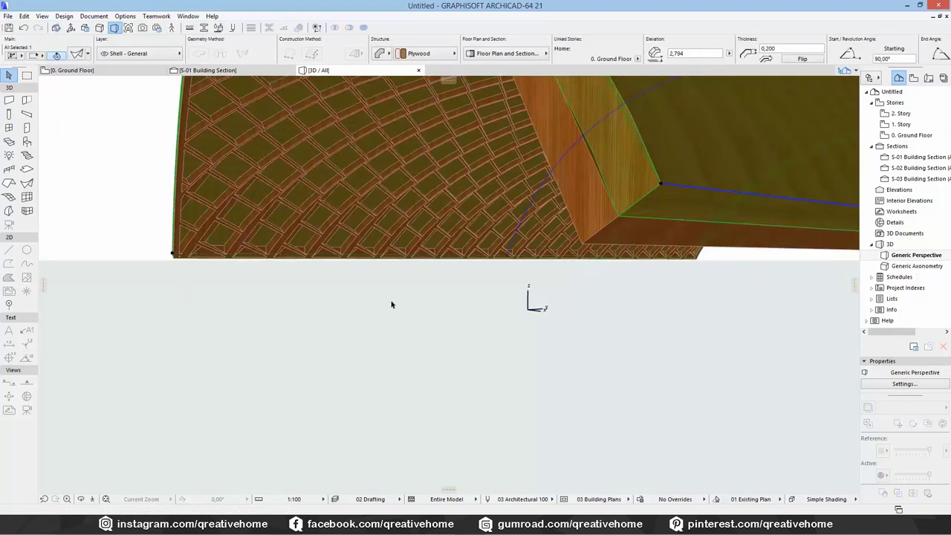
# Examine the lattice pattern on the underside of the vault from several angles and close up
pyautogui.scroll(-5, 308, 302)
pyautogui.keyDown('shift'); pyautogui.moveTo(326, 328); pyautogui.dragTo(593, 296, button='middle'); pyautogui.keyUp('shift')
pyautogui.press('Escape')
pyautogui.scroll(5, 493, 229)
pyautogui.keyDown('shift'); pyautogui.moveTo(594, 297); pyautogui.dragTo(592, 236, button='middle'); pyautogui.keyUp('shift')
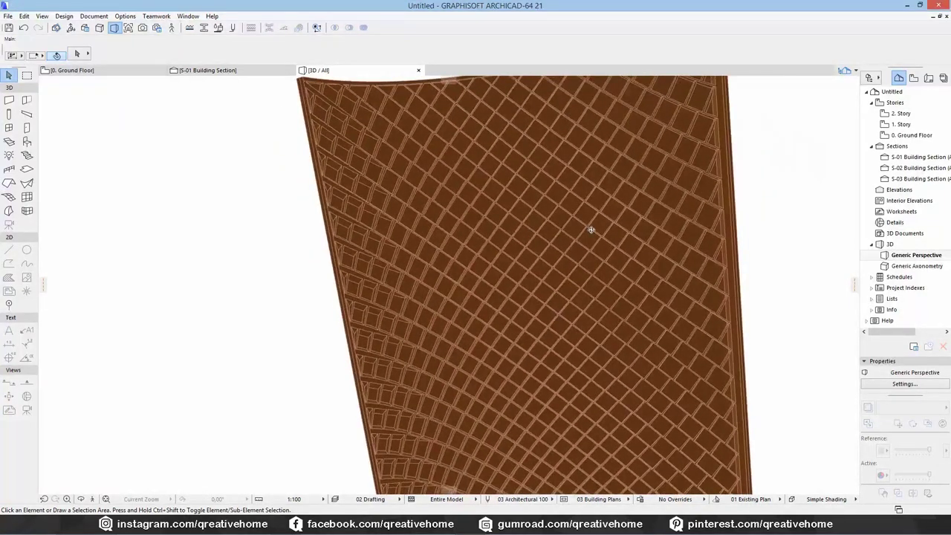
pyautogui.scroll(10, 524, 267)
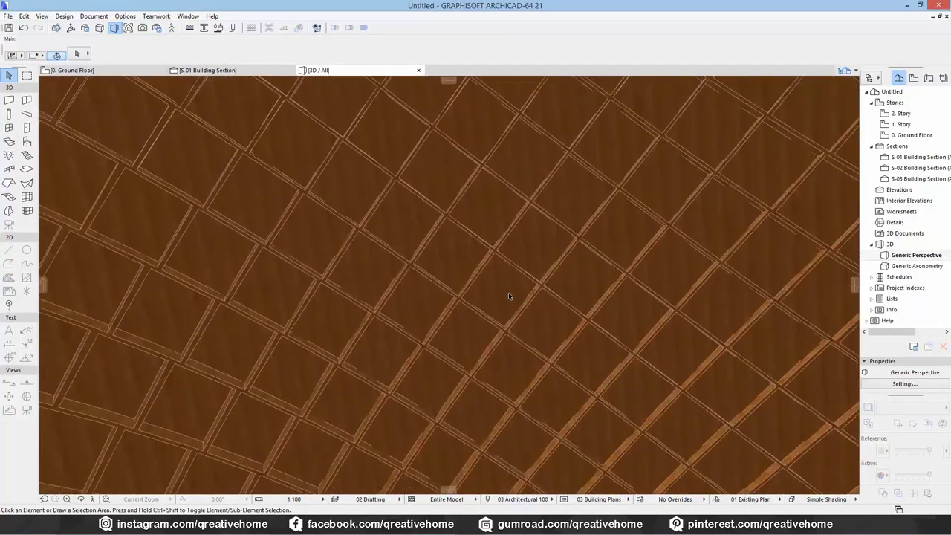
pyautogui.scroll(-10, 513, 301)
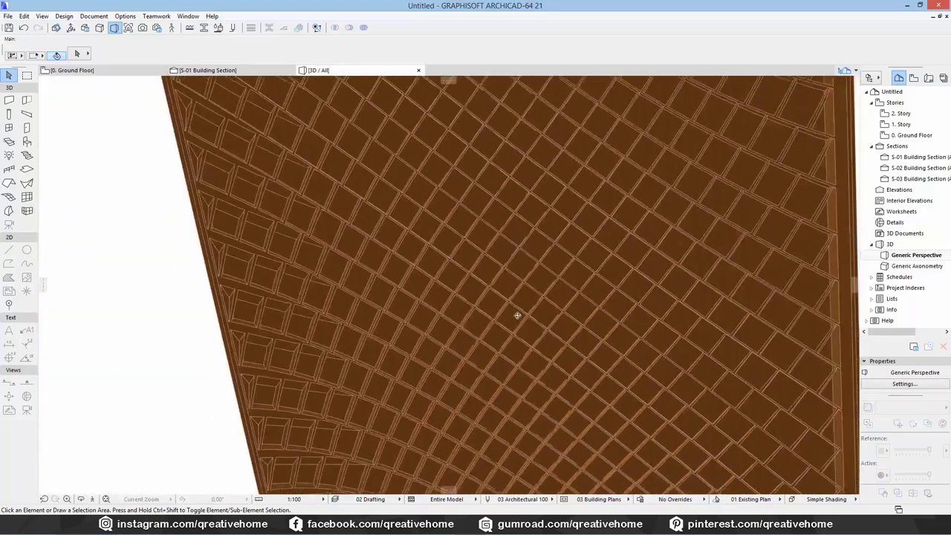
pyautogui.keyDown('shift'); pyautogui.moveTo(518, 315); pyautogui.dragTo(514, 456, button='middle'); pyautogui.keyUp('shift')
pyautogui.scroll(-2, 553, 443)
pyautogui.keyDown('shift'); pyautogui.moveTo(544, 420); pyautogui.dragTo(514, 368, button='middle'); pyautogui.keyUp('shift')
pyautogui.scroll(-2, 519, 352)
# On the ground floor plan, draw a 0.300 thick wall down one long side of the shell, with its reference line on the outside face
pyautogui.click(75, 71)
pyautogui.moveTo(329, 234); pyautogui.dragTo(315, 142, button='middle')
pyautogui.click(9, 102)
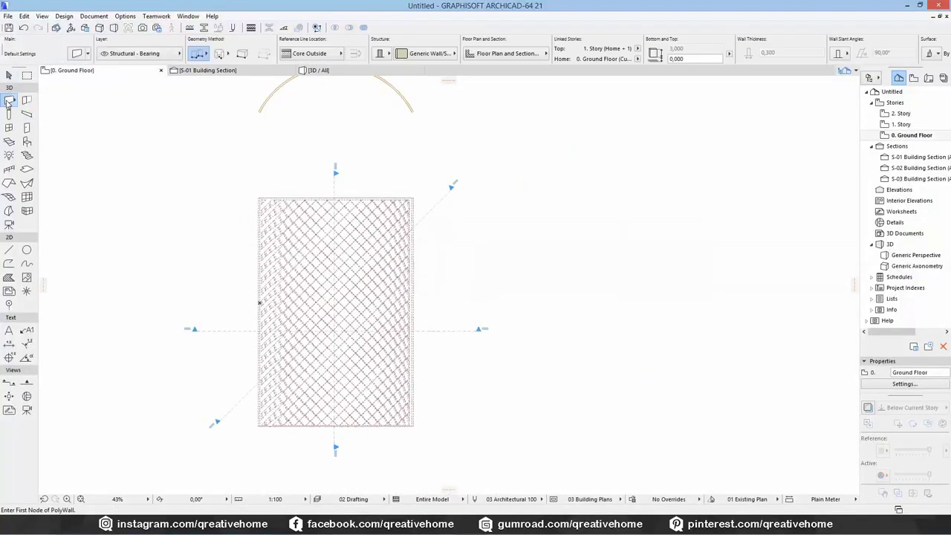
pyautogui.click(374, 55)
pyautogui.moveTo(263, 200); pyautogui.dragTo(260, 193, button='middle')
pyautogui.scroll(6, 261, 193)
pyautogui.click(240, 176)
pyautogui.scroll(-4, 244, 316)
pyautogui.moveTo(256, 438); pyautogui.dragTo(233, 100, button='middle')
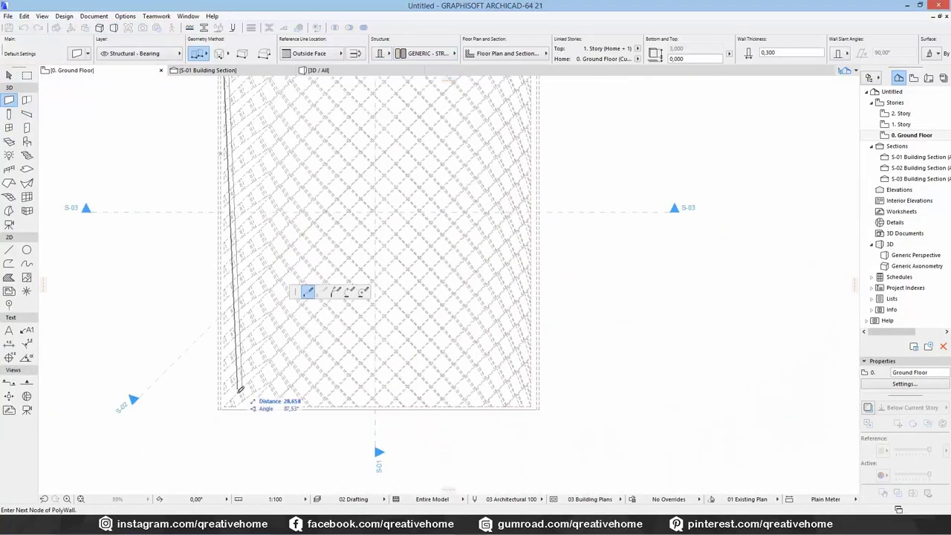
pyautogui.scroll(2, 239, 403)
pyautogui.click(197, 414)
# Continue the wall around the shell's remaining three sides, closing the rectangle at the starting corner
pyautogui.moveTo(652, 417); pyautogui.dragTo(324, 406, button='middle')
pyautogui.click(529, 403)
pyautogui.moveTo(529, 86); pyautogui.dragTo(520, 194, button='middle')
pyautogui.click(521, 112)
pyautogui.moveTo(216, 111); pyautogui.dragTo(516, 242, button='middle')
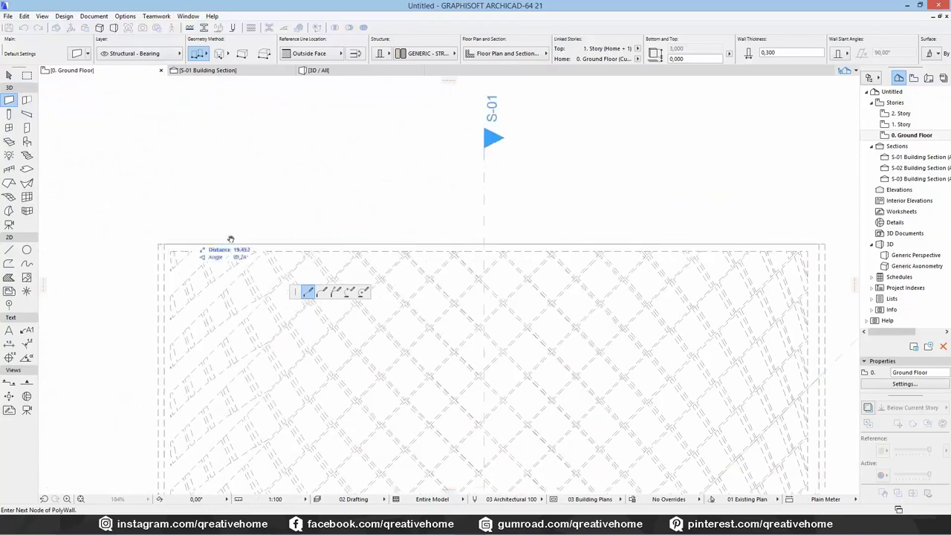
pyautogui.moveTo(231, 237); pyautogui.dragTo(273, 241, button='middle')
pyautogui.click(206, 245)
# In 3D, set the height of the four perimeter walls to 15 m
pyautogui.press('F3')
pyautogui.keyDown('shift'); pyautogui.moveTo(425, 355); pyautogui.dragTo(447, 316, button='middle'); pyautogui.keyUp('shift')
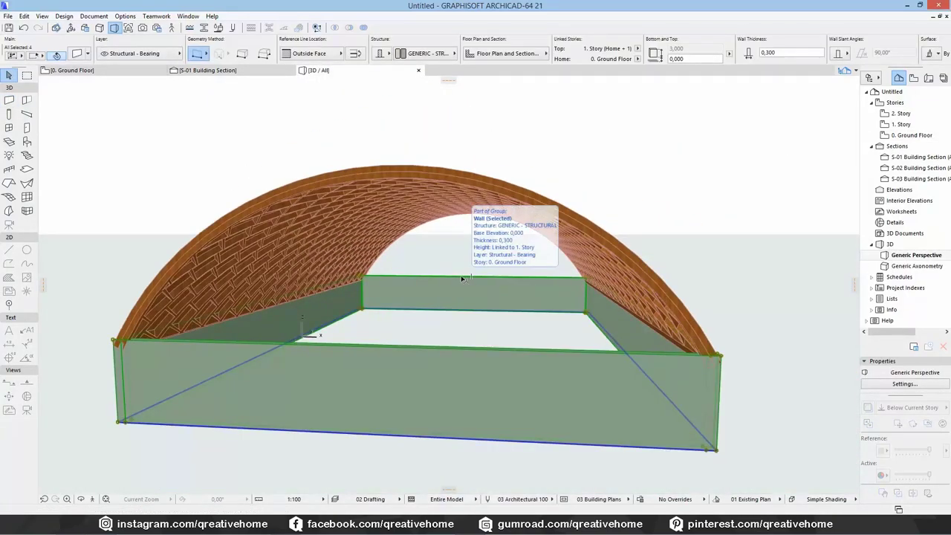
pyautogui.click(691, 49)
pyautogui.write('15')
pyautogui.press('Return')
# Trim the four selected walls to the shell and deselect them
pyautogui.rightClick(668, 182)
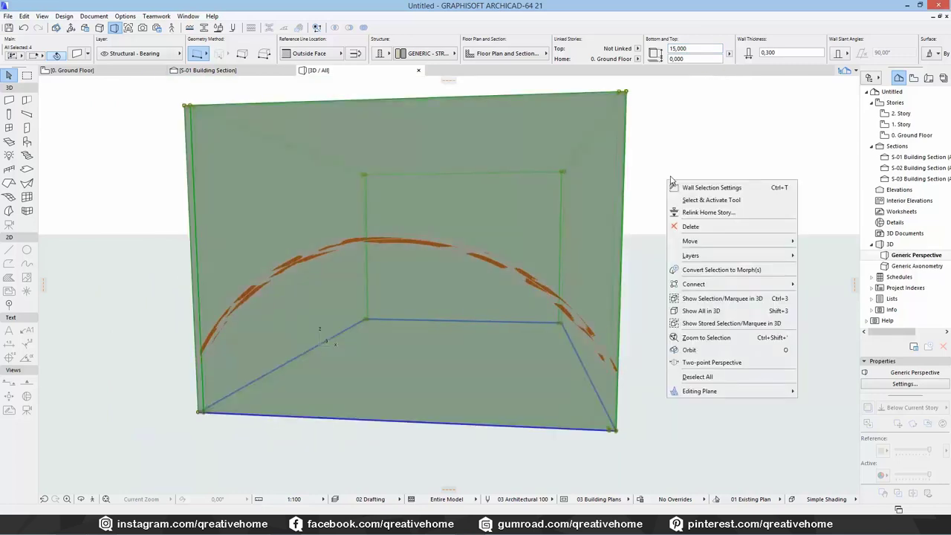
pyautogui.click(843, 284)
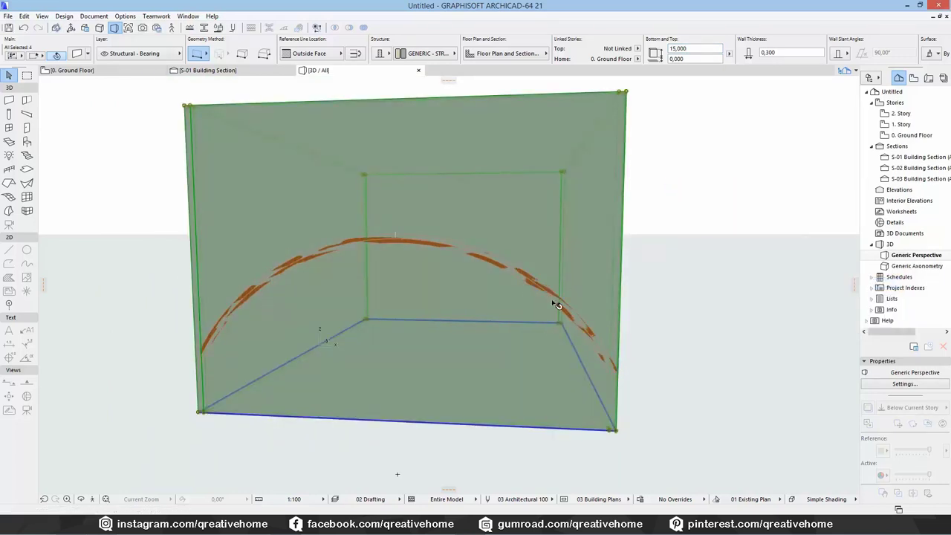
pyautogui.rightClick(658, 235)
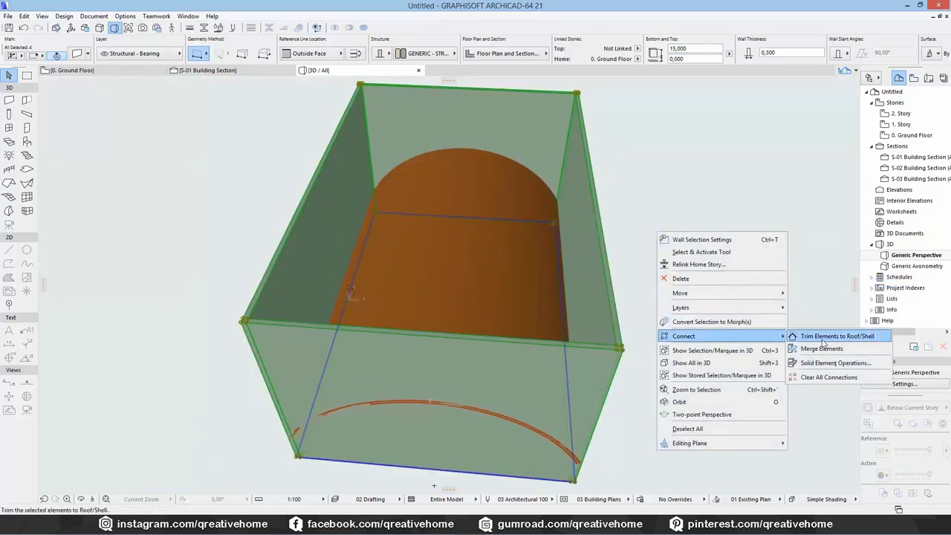
pyautogui.click(823, 338)
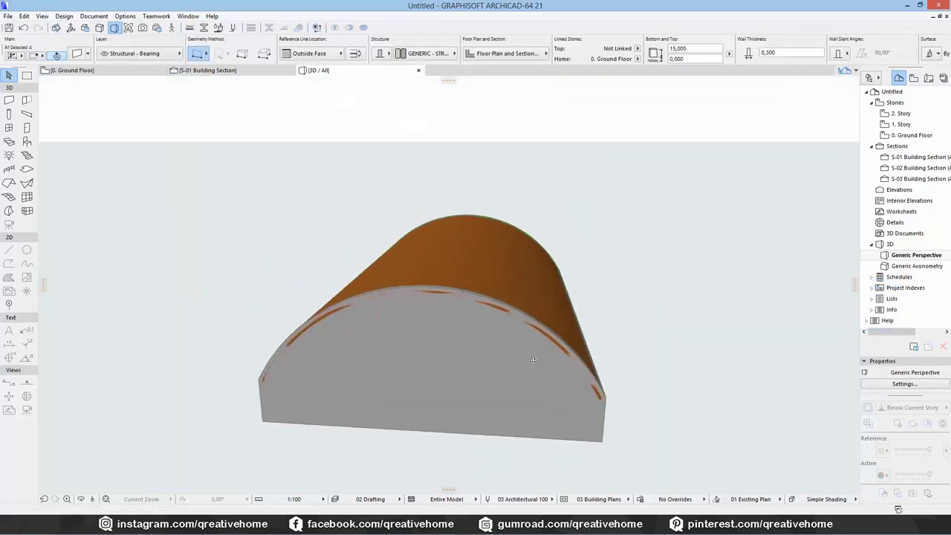
pyautogui.keyDown('shift'); pyautogui.moveTo(520, 349); pyautogui.dragTo(559, 347, button='middle'); pyautogui.keyUp('shift')
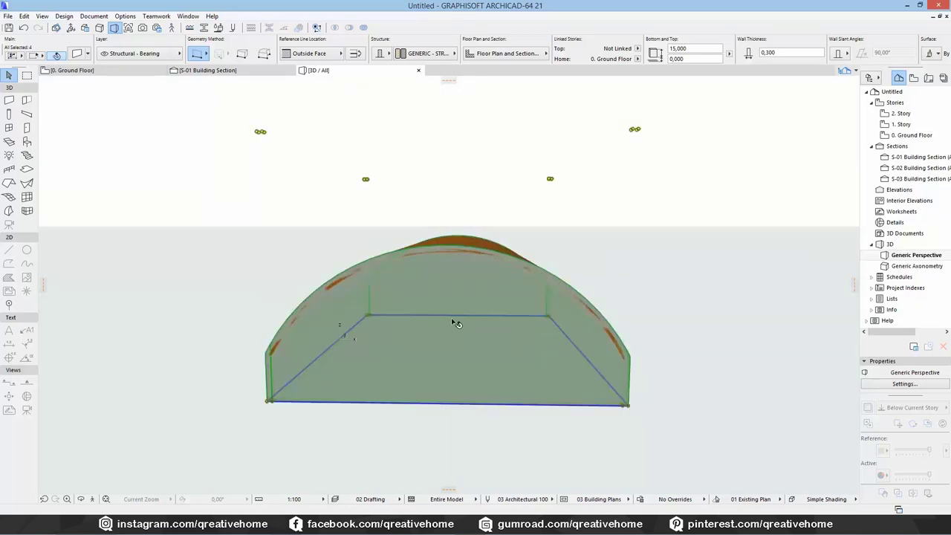
pyautogui.press('Escape')
# On the ground floor plan, draw a rectangular slab about 20.3 by 30.2 m across the outer wall corners and return to 3D
pyautogui.scroll(8, 455, 324)
pyautogui.keyDown('shift'); pyautogui.moveTo(462, 380); pyautogui.dragTo(450, 322, button='middle'); pyautogui.keyUp('shift')
pyautogui.click(83, 71)
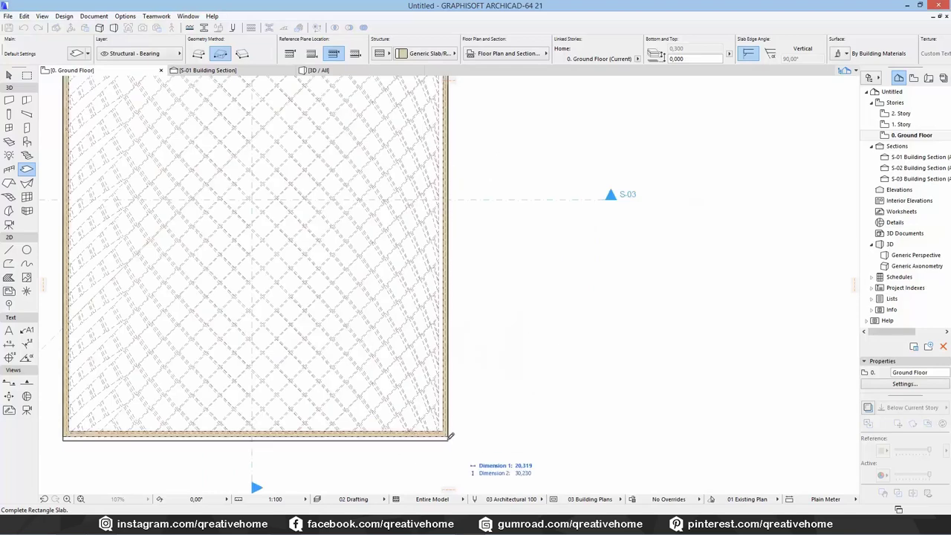
pyautogui.click(318, 69)
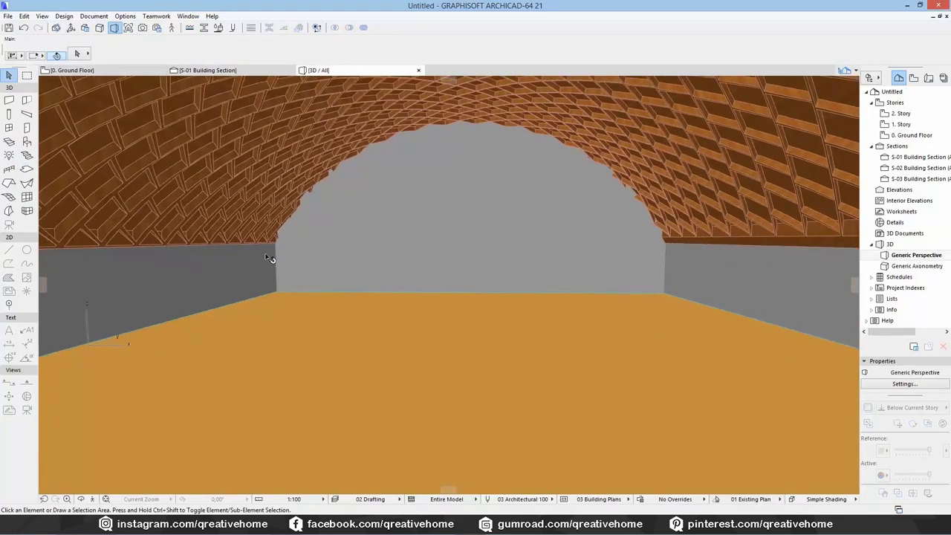
pyautogui.click(435, 154)
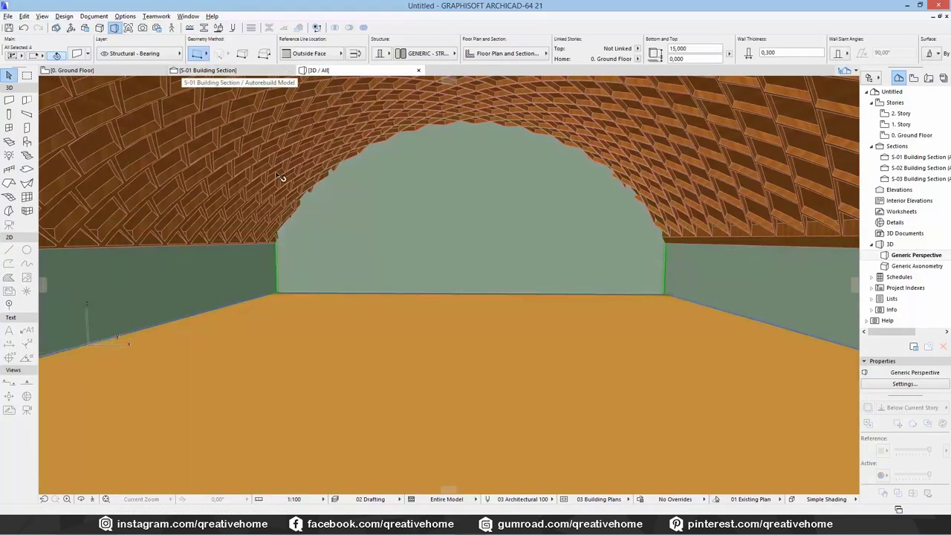
pyautogui.rightClick(392, 191)
pyautogui.click(352, 159)
pyautogui.press('Escape')
pyautogui.scroll(5, 421, 262)
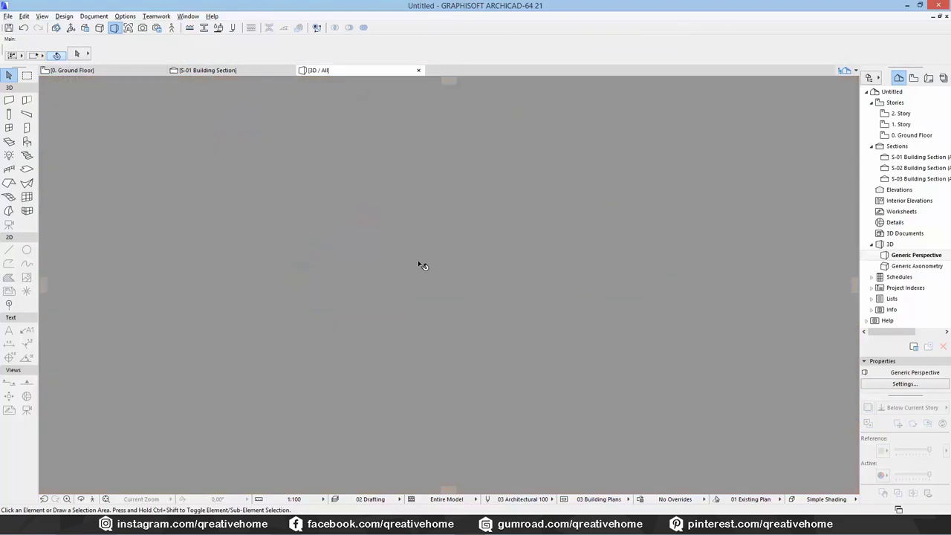
pyautogui.scroll(-5, 422, 274)
# Switch the floor slab from a composite to a basic structure and open its building material choices
pyautogui.keyDown('shift'); pyautogui.moveTo(422, 278); pyautogui.dragTo(433, 258, button='middle'); pyautogui.keyUp('shift')
pyautogui.moveTo(541, 390); pyautogui.dragTo(536, 459, button='middle')
pyautogui.click(529, 466)
pyautogui.click(446, 57)
pyautogui.click(383, 54)
pyautogui.click(402, 53)
pyautogui.click(431, 54)
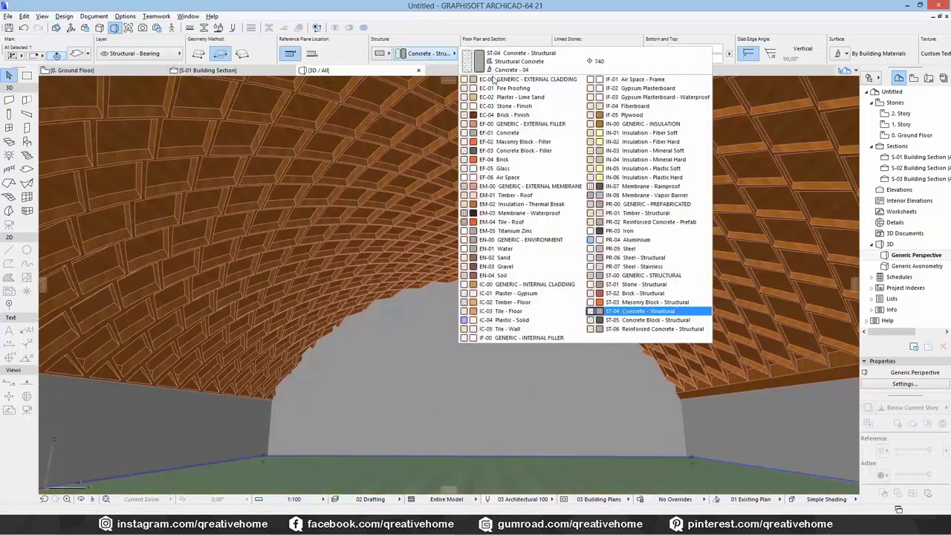